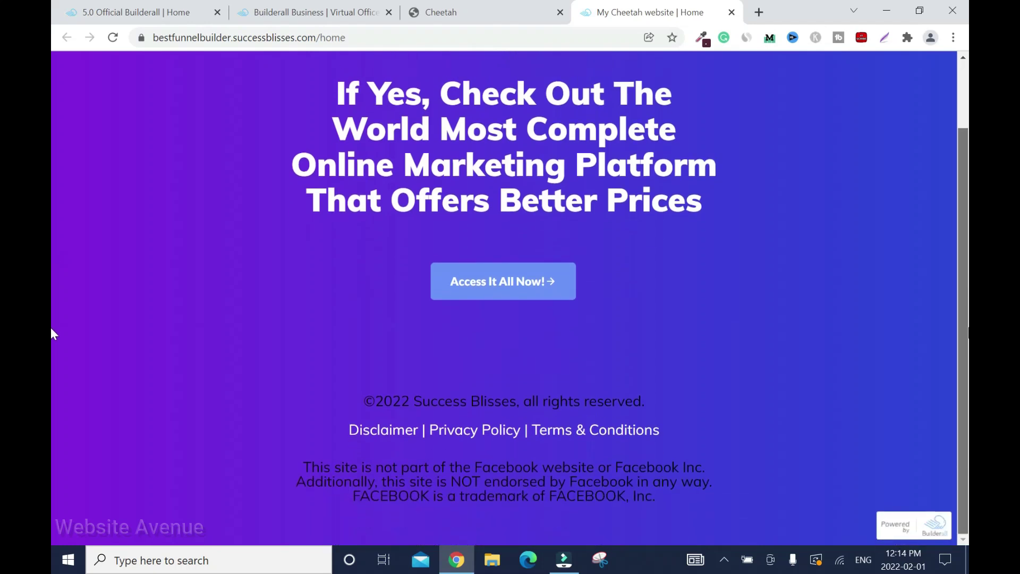
Look over the published sample landing page from its headline down to the footer.
scroll(51, 334, up, 2)
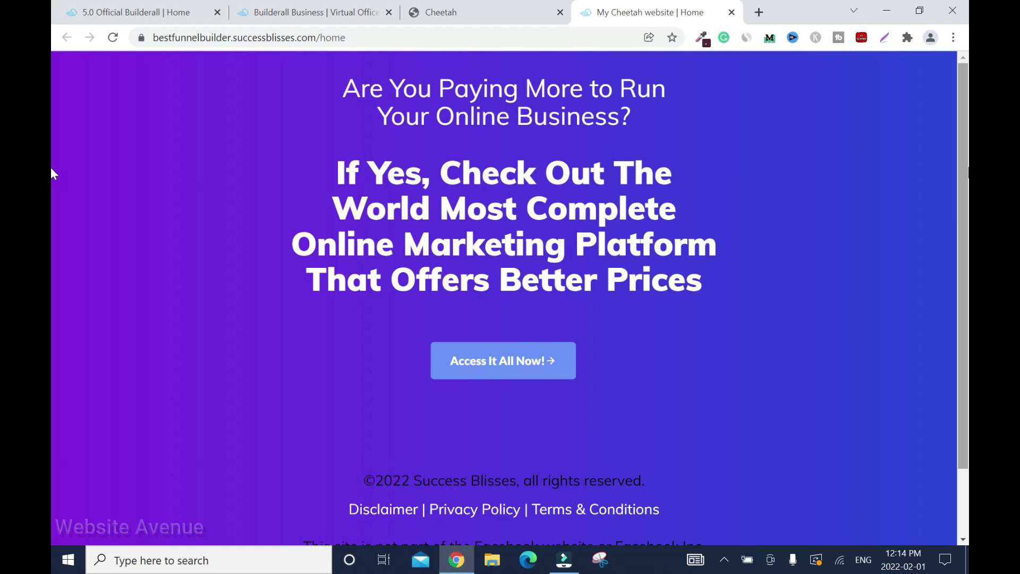
key(Menu)
key(Escape)
scroll(50, 327, down, 2)
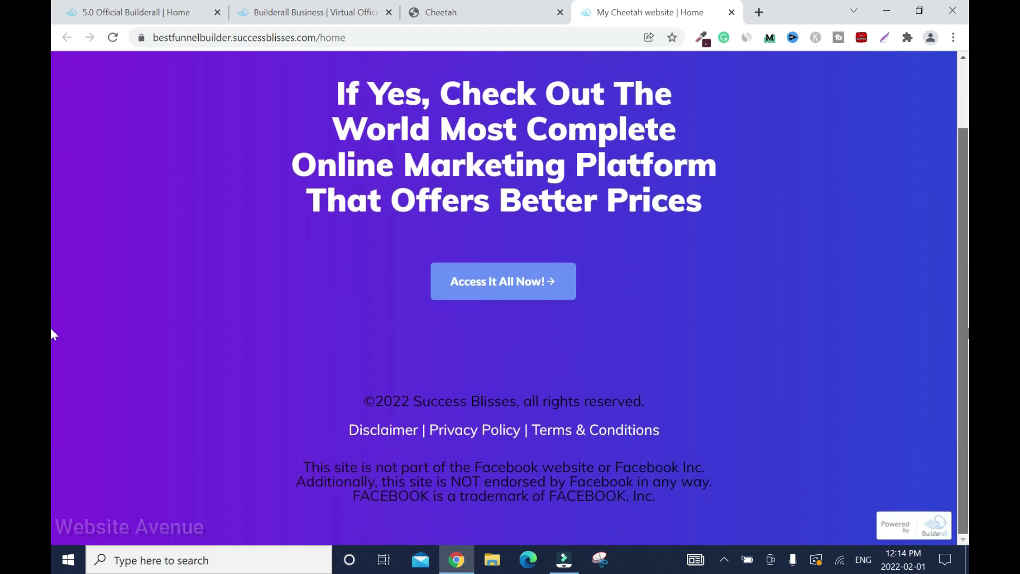
scroll(51, 170, up, 2)
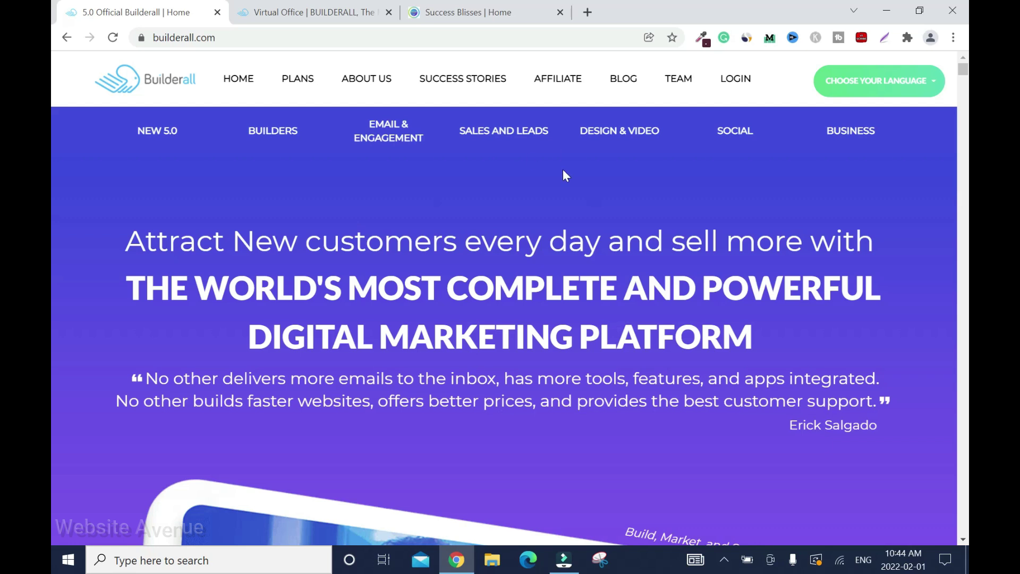
Browse the Builderall home page, going through its funnel builder and tool sections.
scroll(51, 89, down, 10)
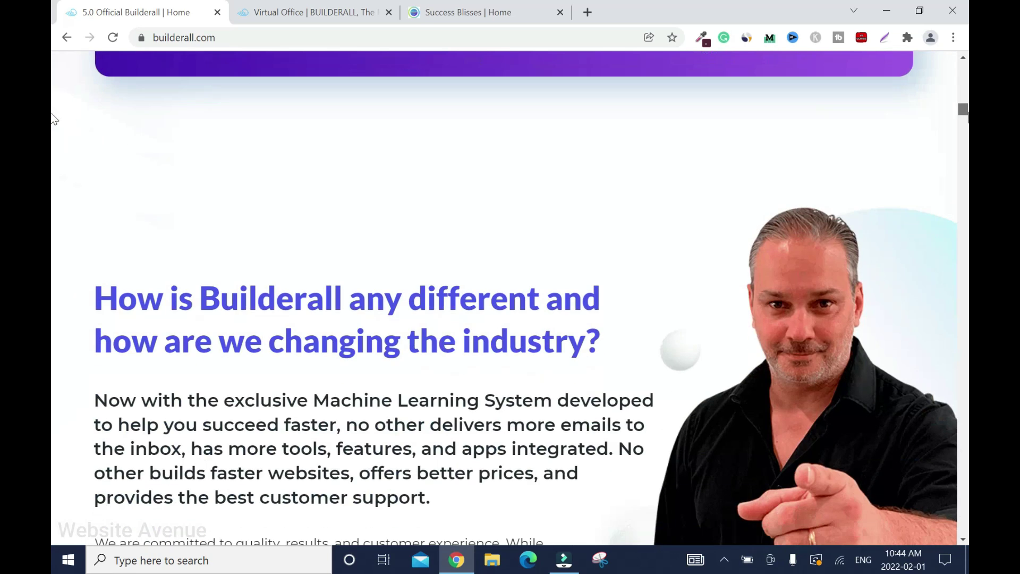
scroll(53, 118, down, 15)
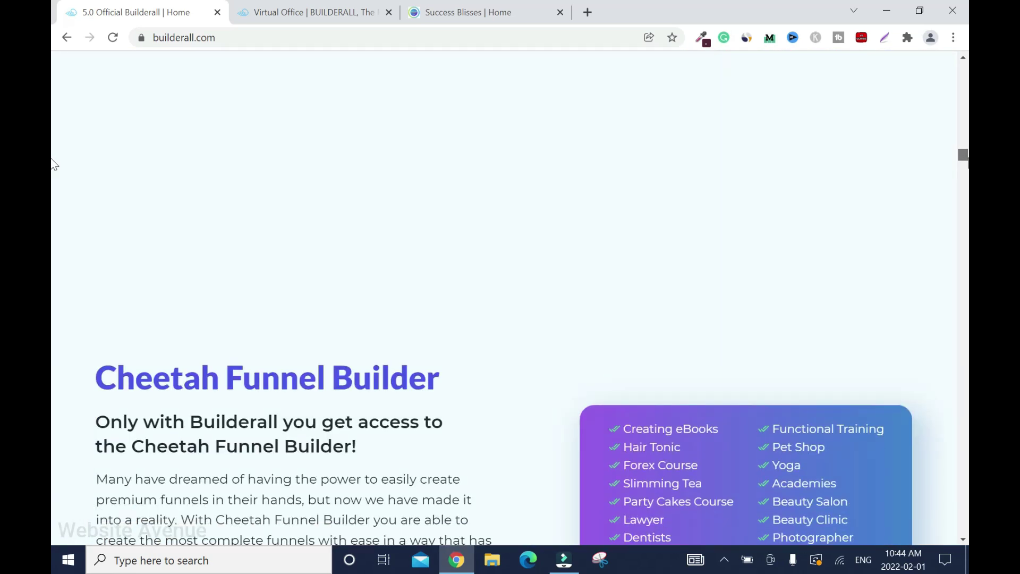
scroll(53, 192, down, 15)
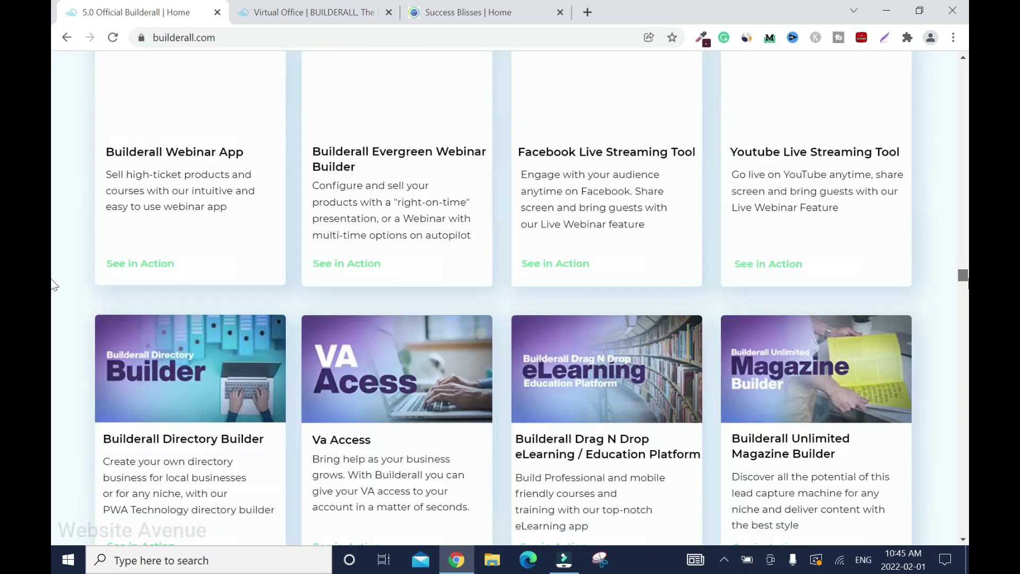
scroll(53, 285, up, 20)
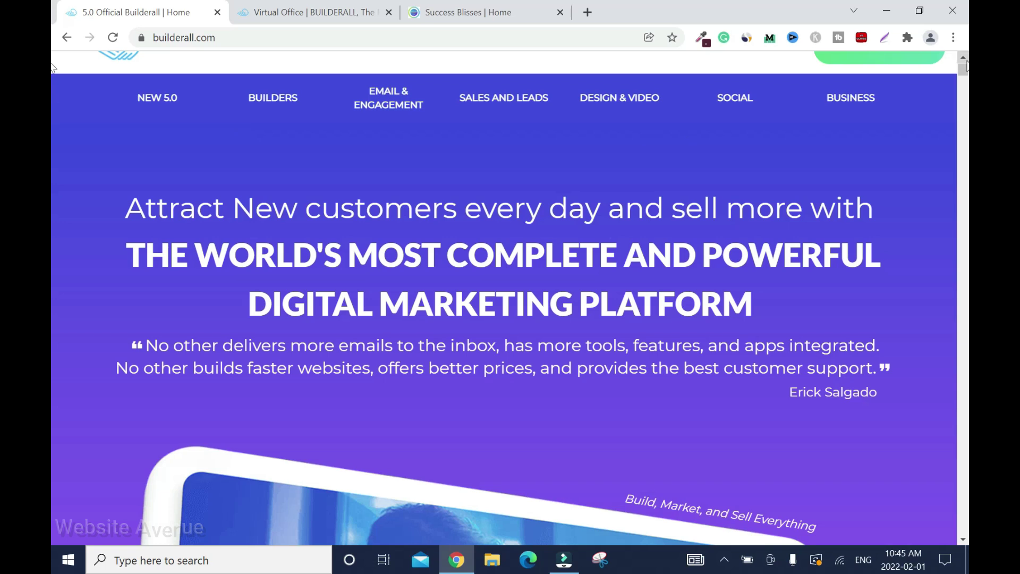
scroll(834, 98, up, 1)
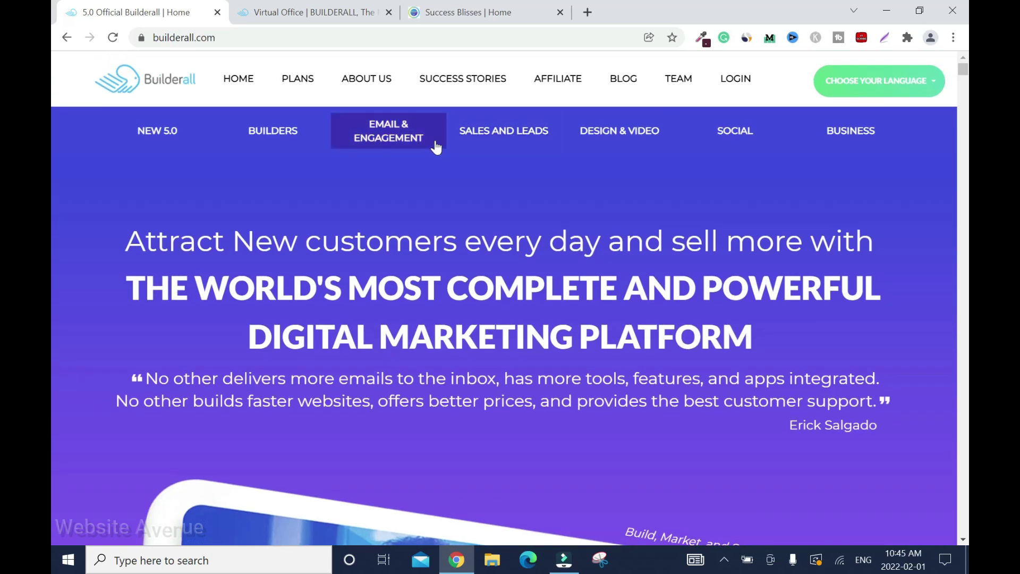
Switch to the Builderall virtual office, expand its tools and enter the Cheetah Website Builder.
key(ctrl+Tab)
click(469, 81)
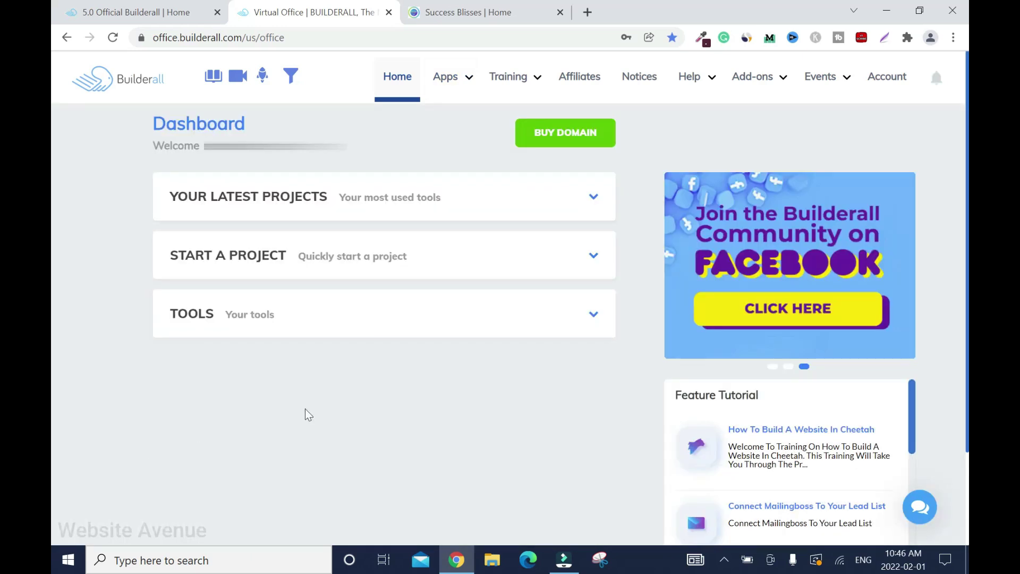
click(594, 314)
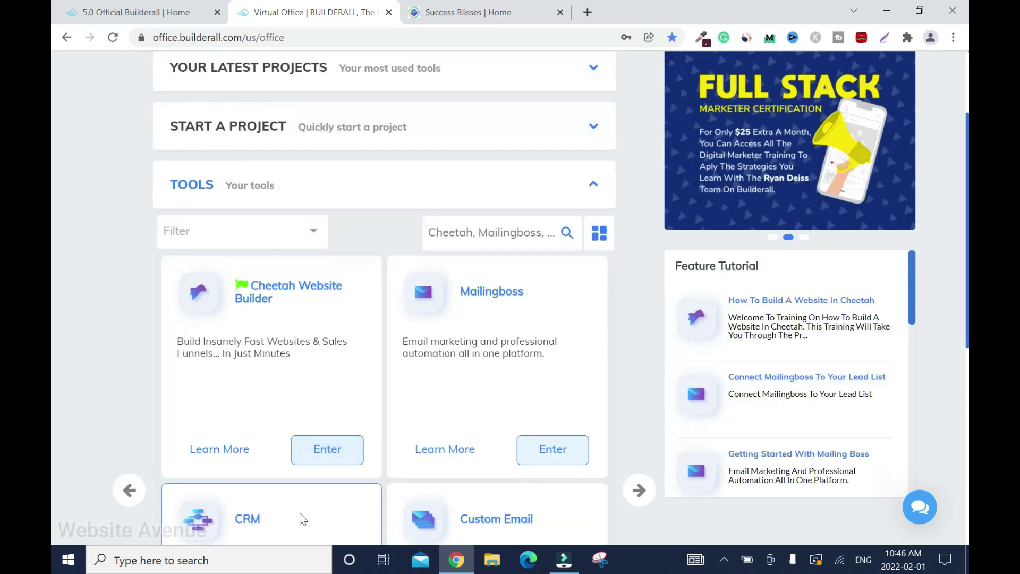
scroll(53, 262, down, 1)
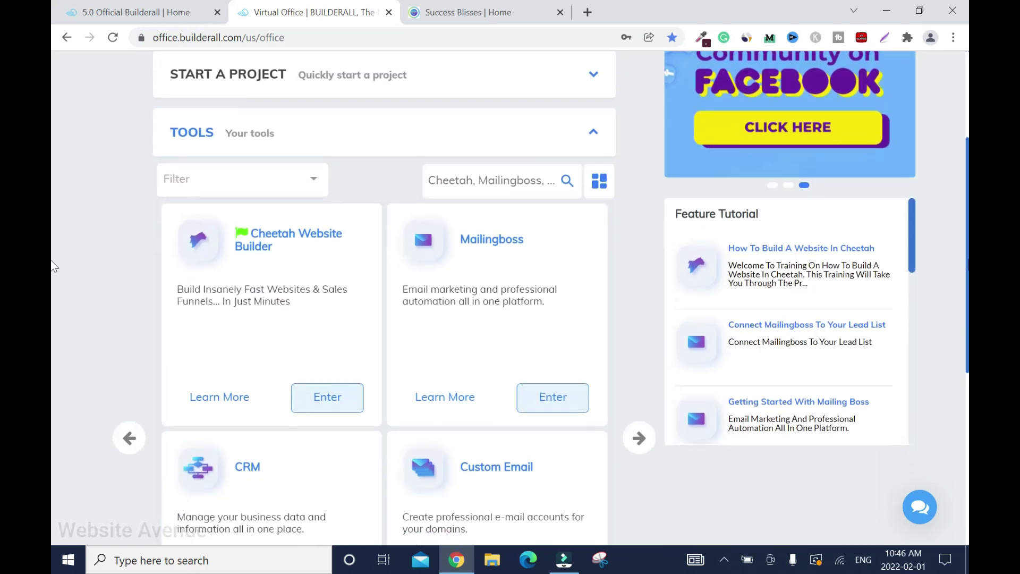
scroll(54, 266, down, 2)
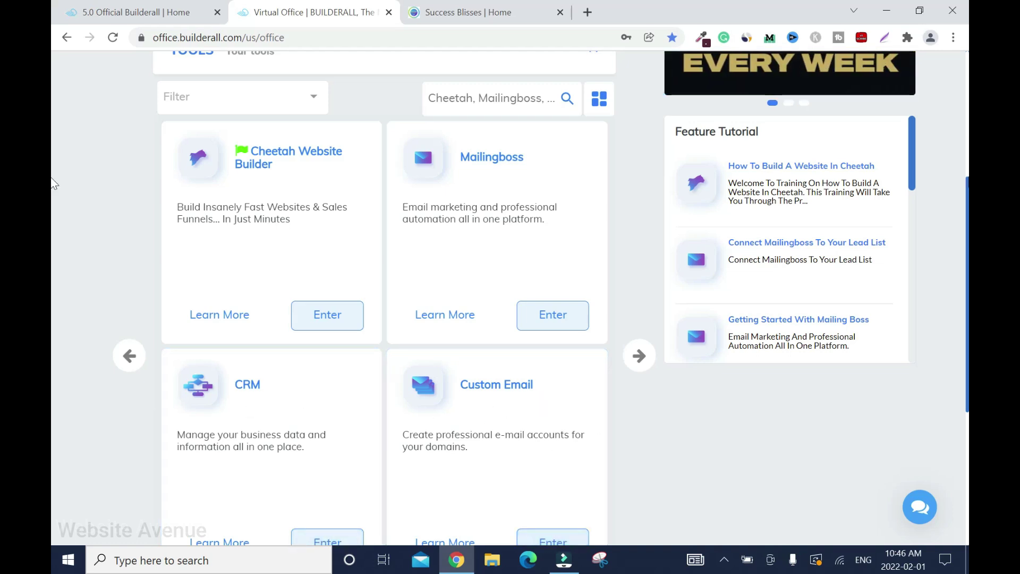
scroll(53, 228, down, 1)
scroll(54, 233, up, 1)
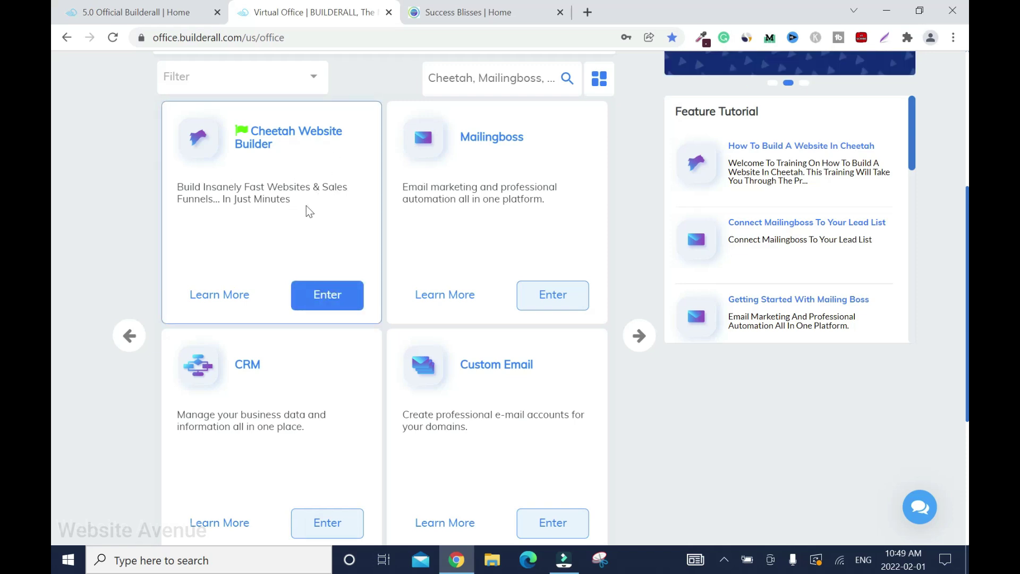
click(337, 296)
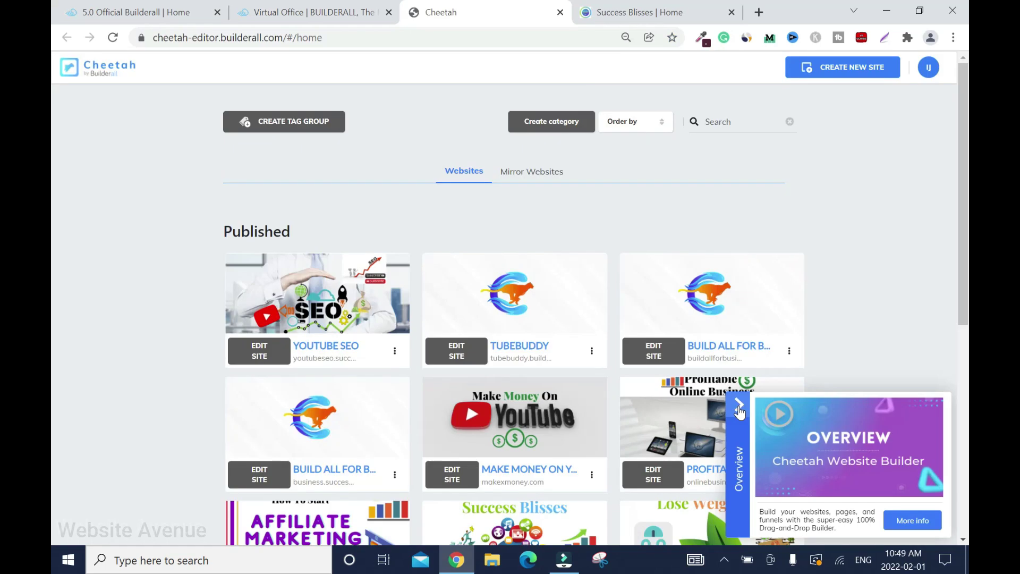
Collapse the Overview video, go through the published sites and start creating a new site.
click(740, 408)
scroll(956, 233, down, 3)
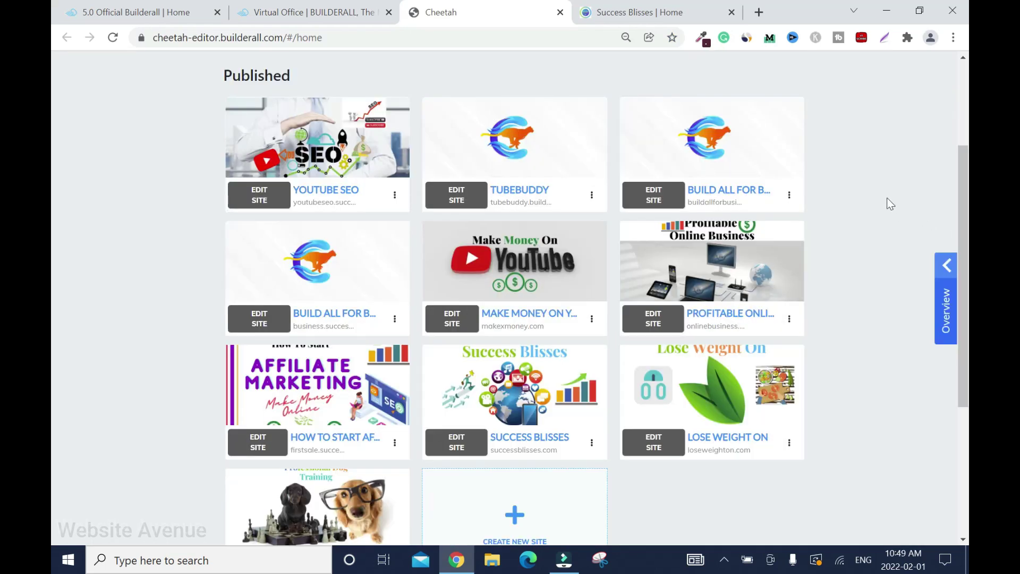
scroll(478, 463, down, 4)
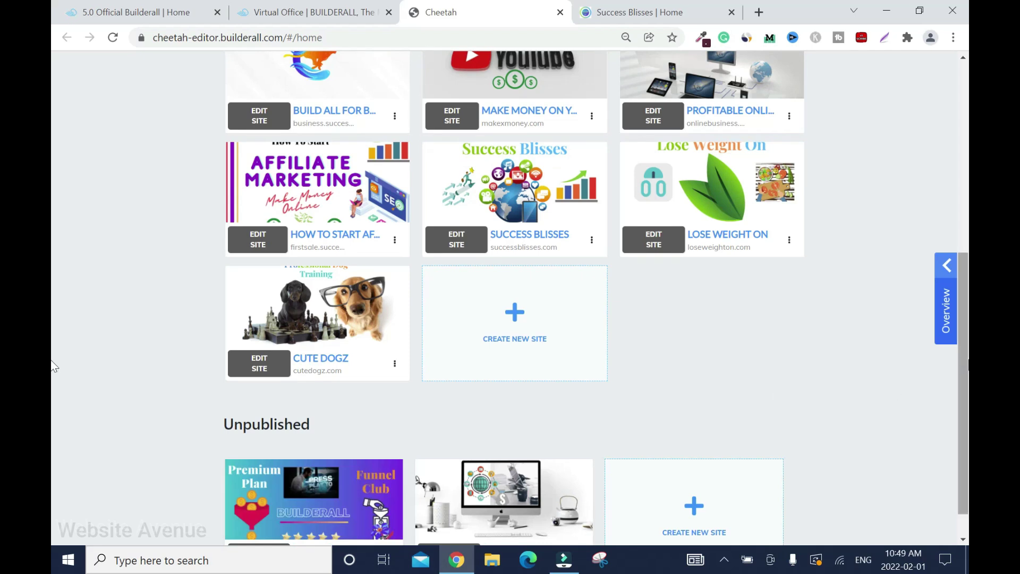
scroll(54, 247, up, 5)
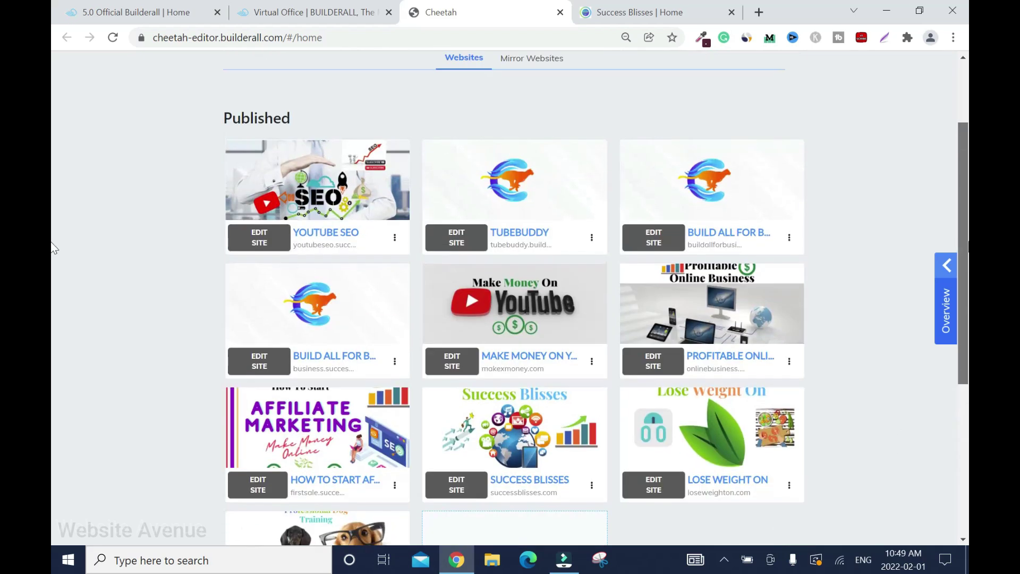
scroll(736, 450, down, 2)
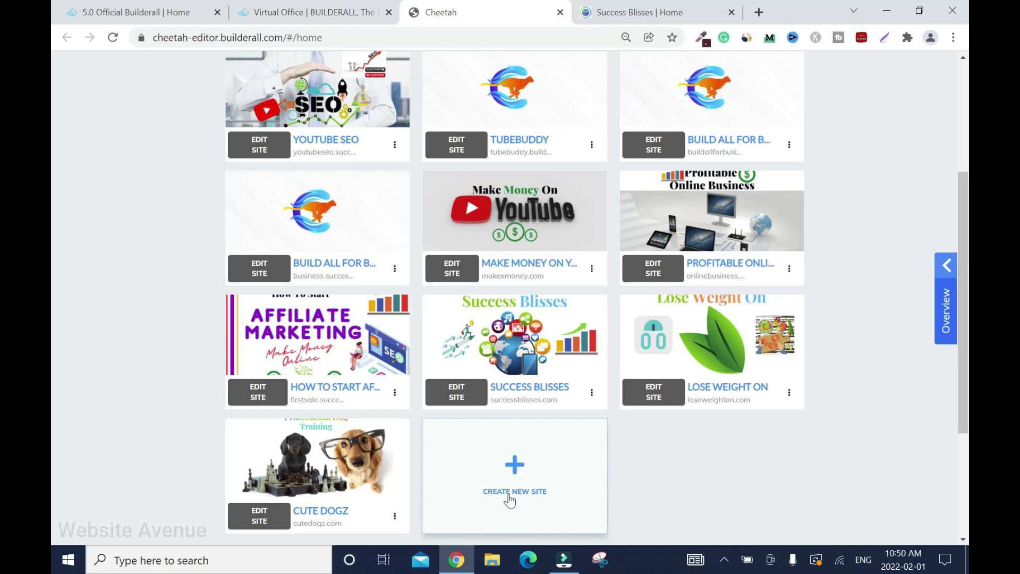
Choose Professional Templates as the starting point for the new site.
scroll(515, 423, down, 1)
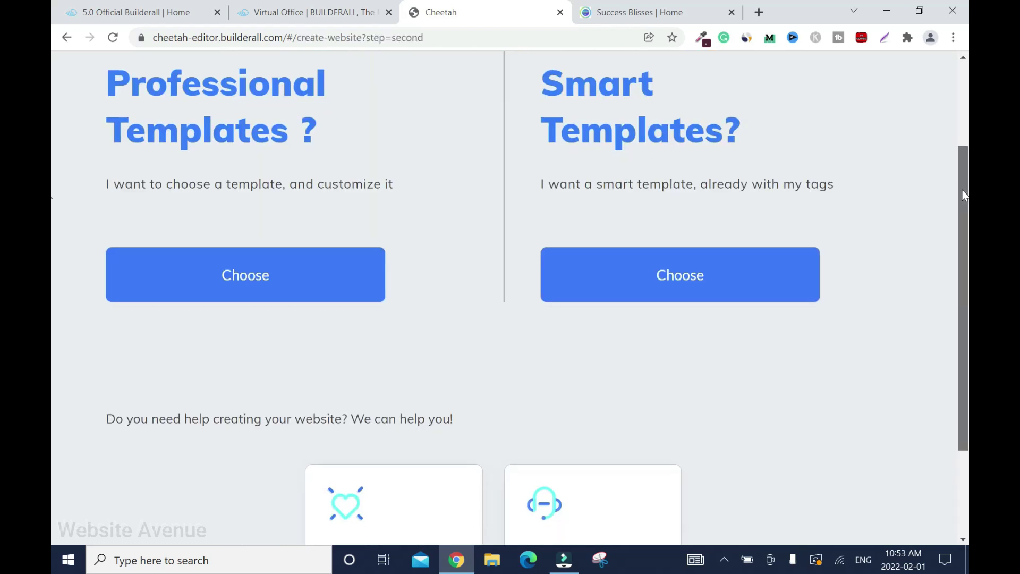
scroll(53, 274, down, 2)
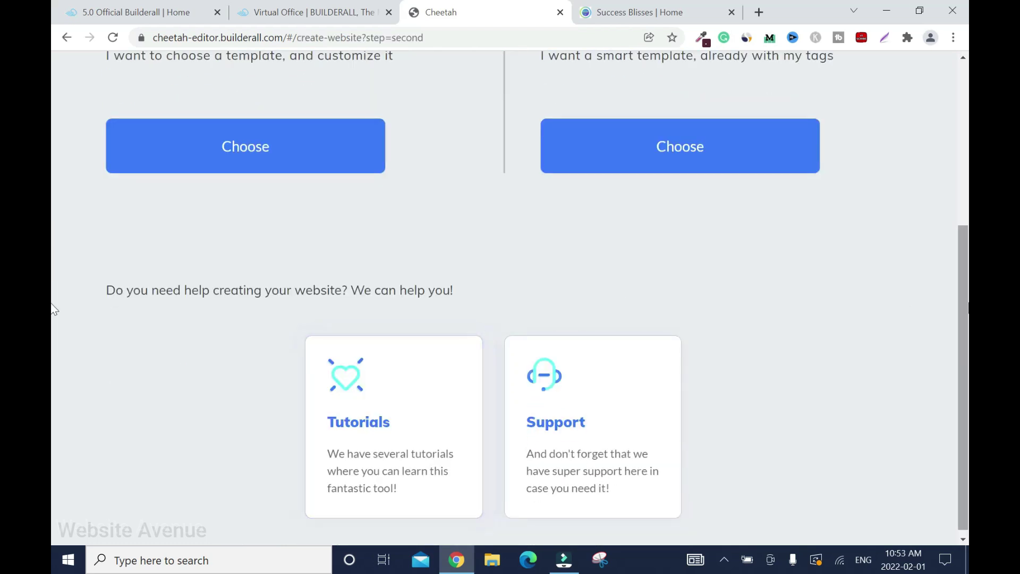
scroll(53, 319, up, 4)
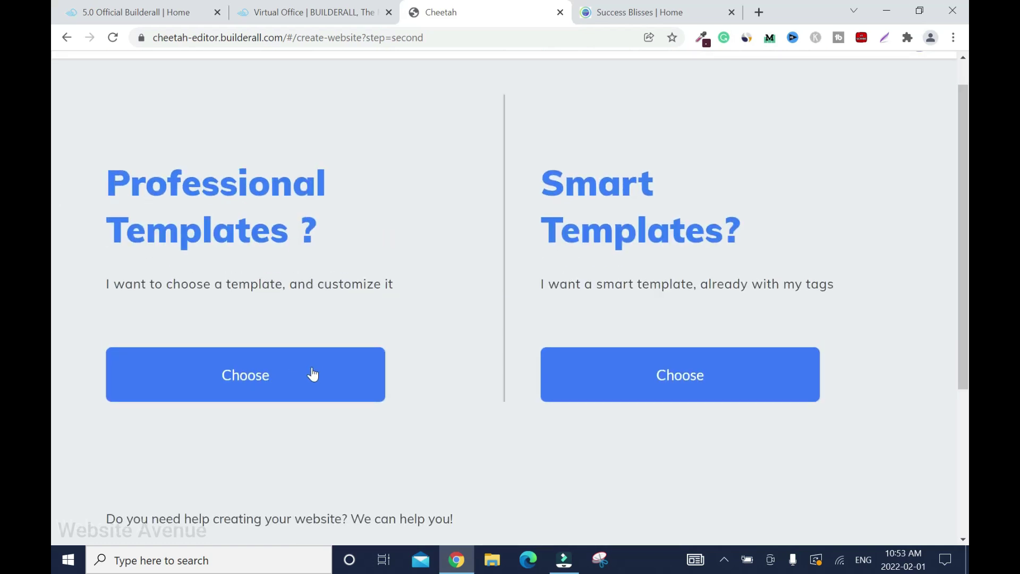
click(313, 375)
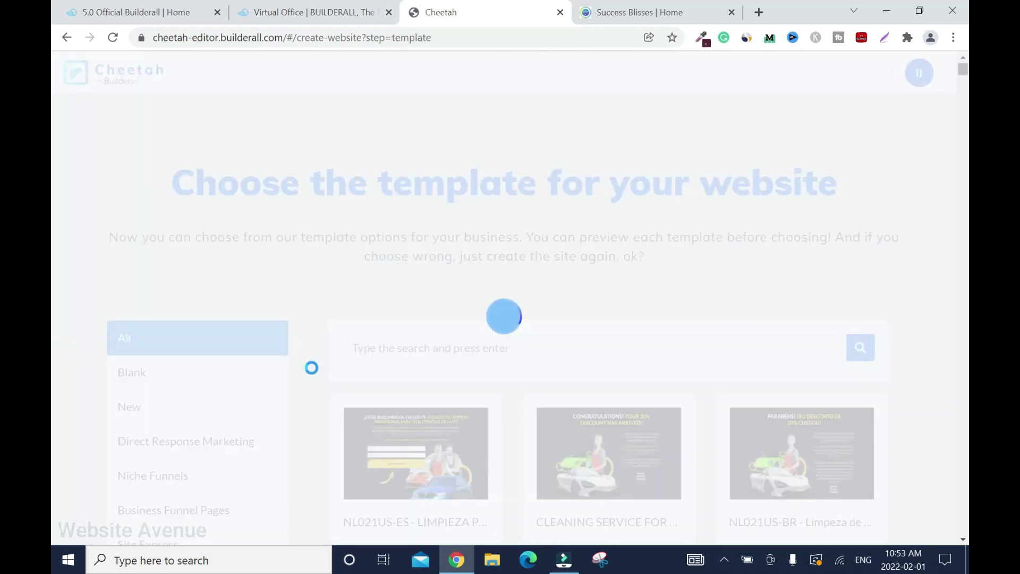
Filter the templates to the Blank category and select the Blank Template for the new site.
scroll(963, 540, down, 3)
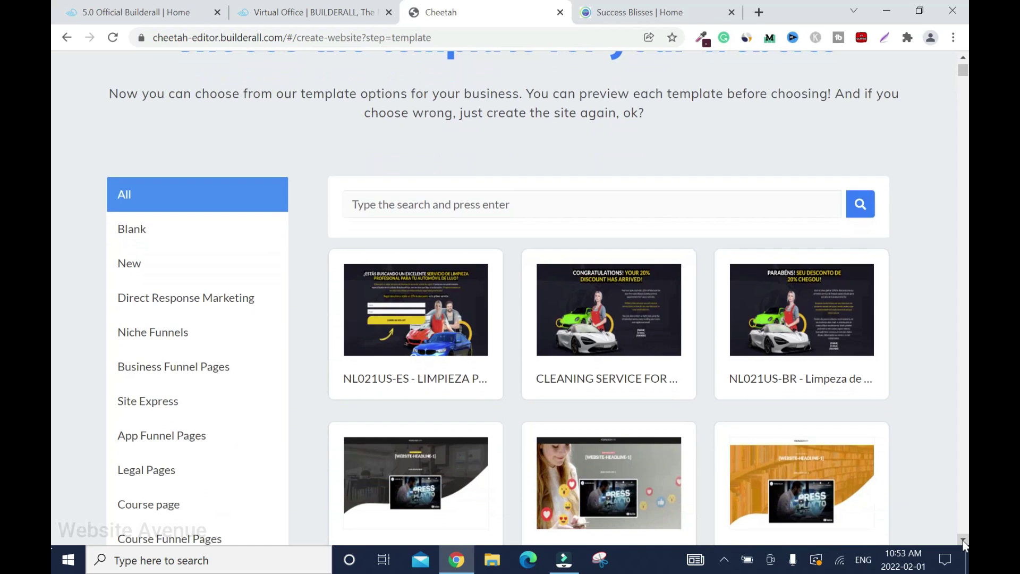
scroll(963, 540, down, 1)
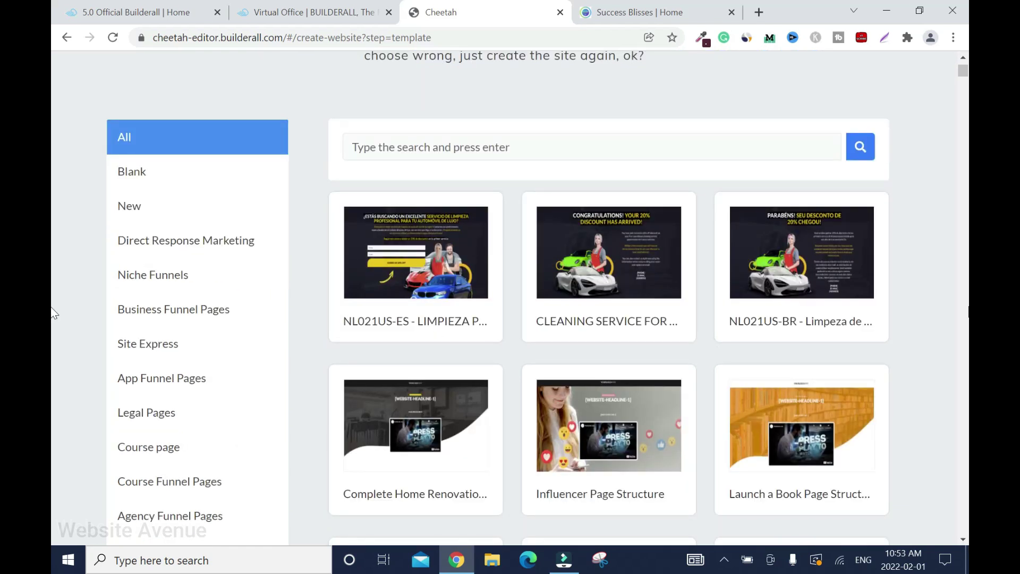
click(177, 176)
mouse_move(388, 256)
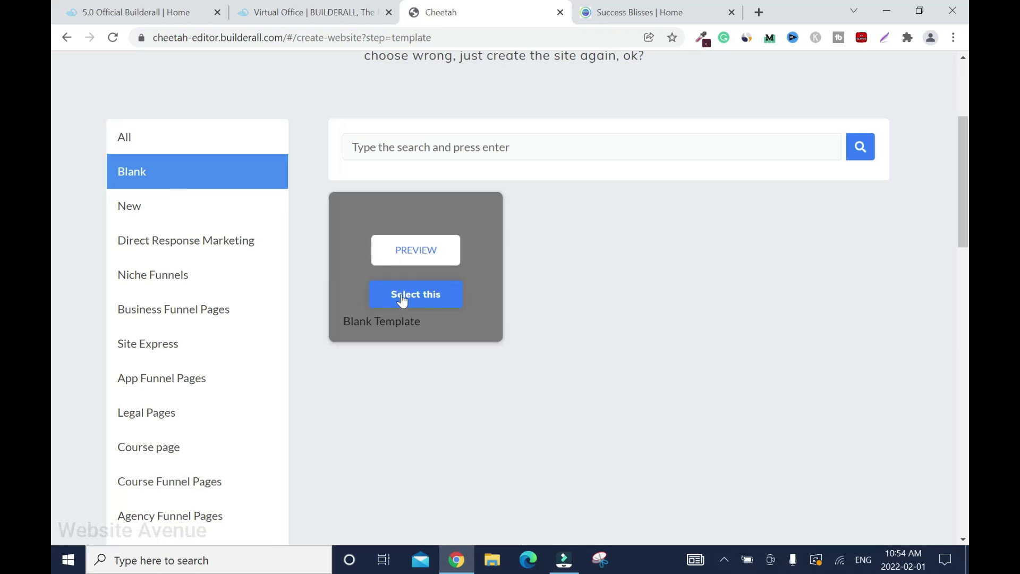
mouse_move(458, 226)
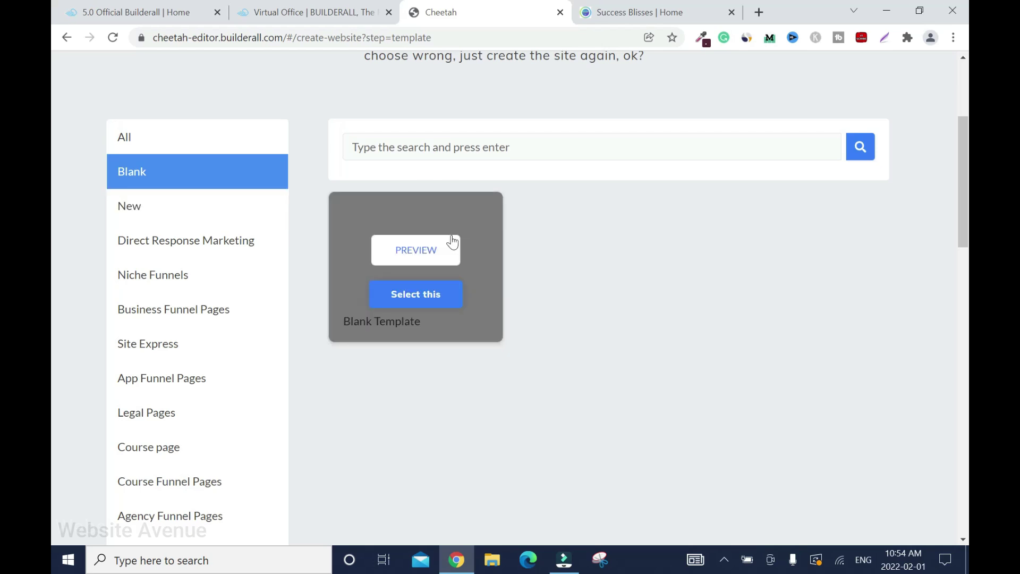
click(414, 306)
click(583, 360)
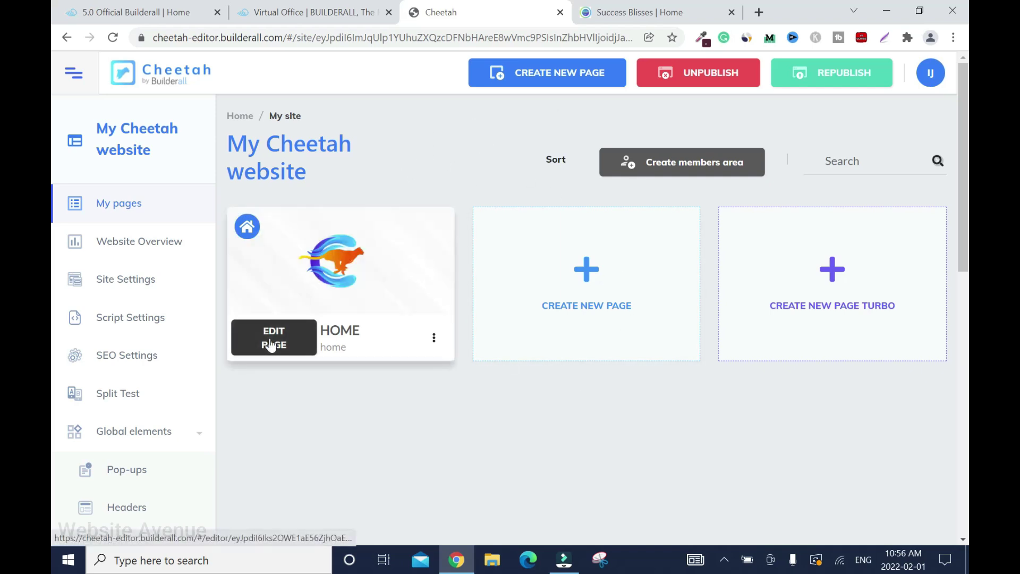
Open the Home page for editing, skipping the tour, and delete its default box with the Lorem ipsum text.
click(271, 340)
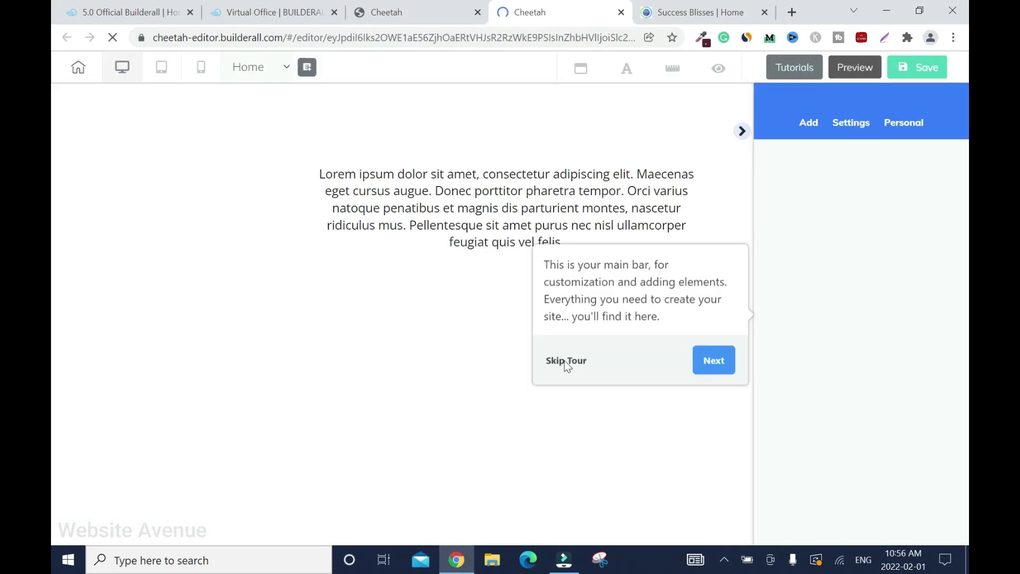
click(565, 361)
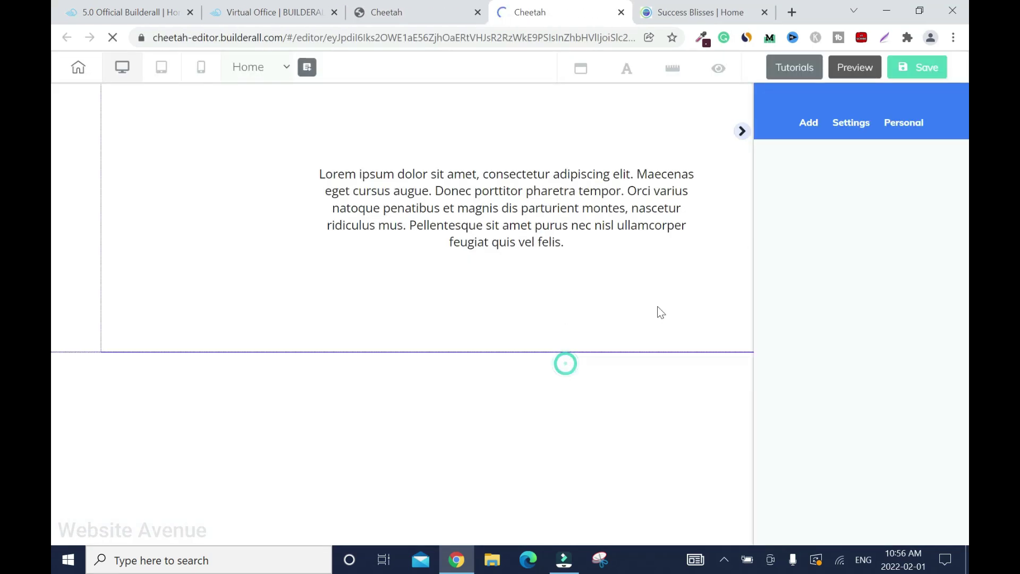
click(269, 154)
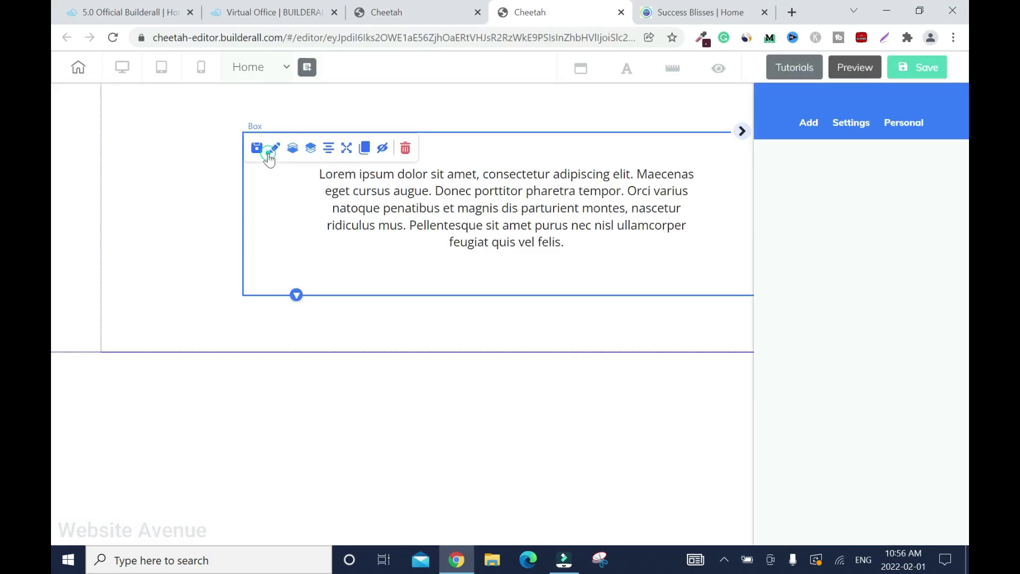
click(405, 149)
click(607, 345)
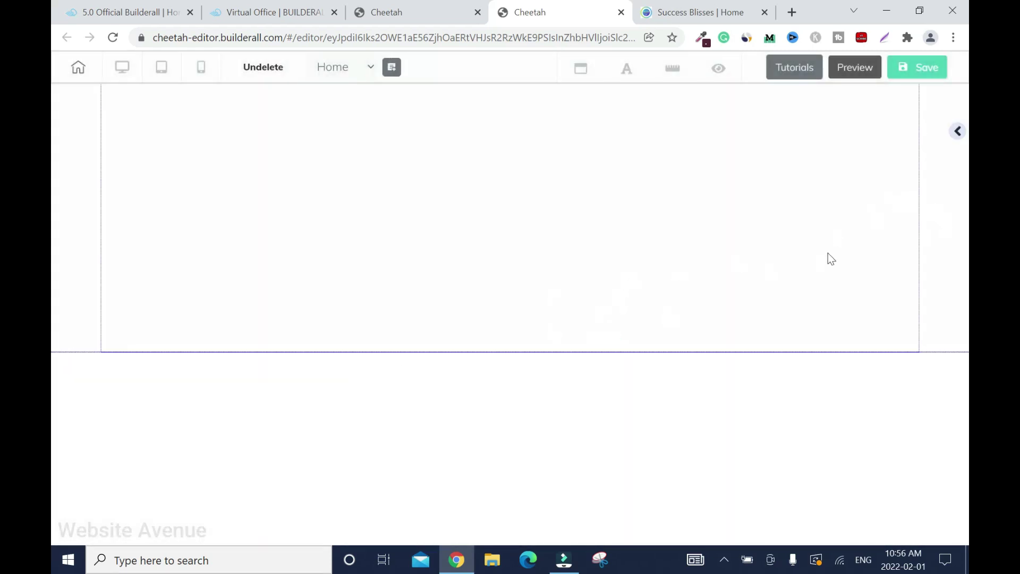
Add a blank panel to the Home page.
click(958, 131)
click(818, 168)
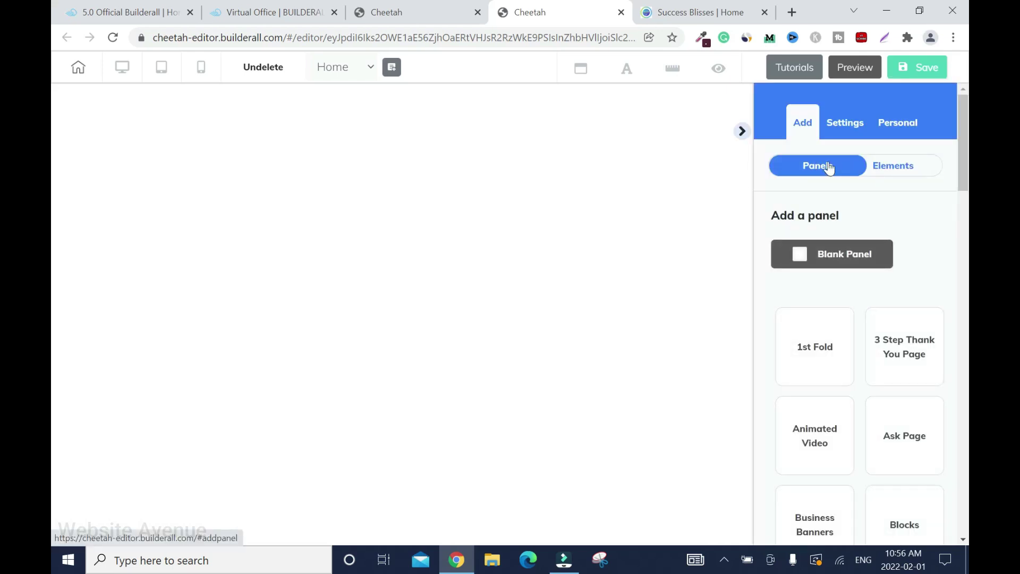
click(796, 260)
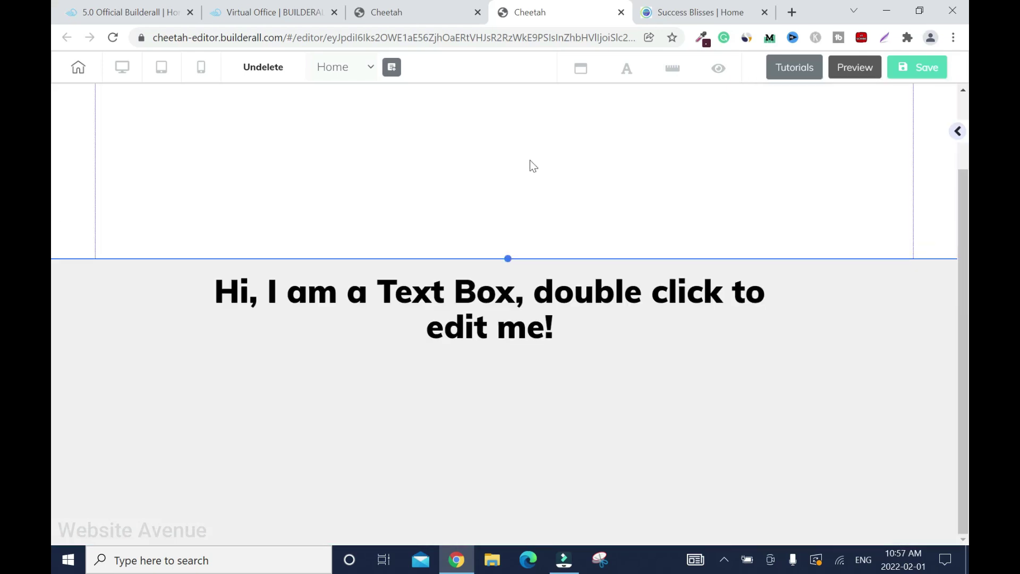
Delete the original empty panel and extend the new text box panel downward to about a full screen's height.
click(185, 97)
click(645, 338)
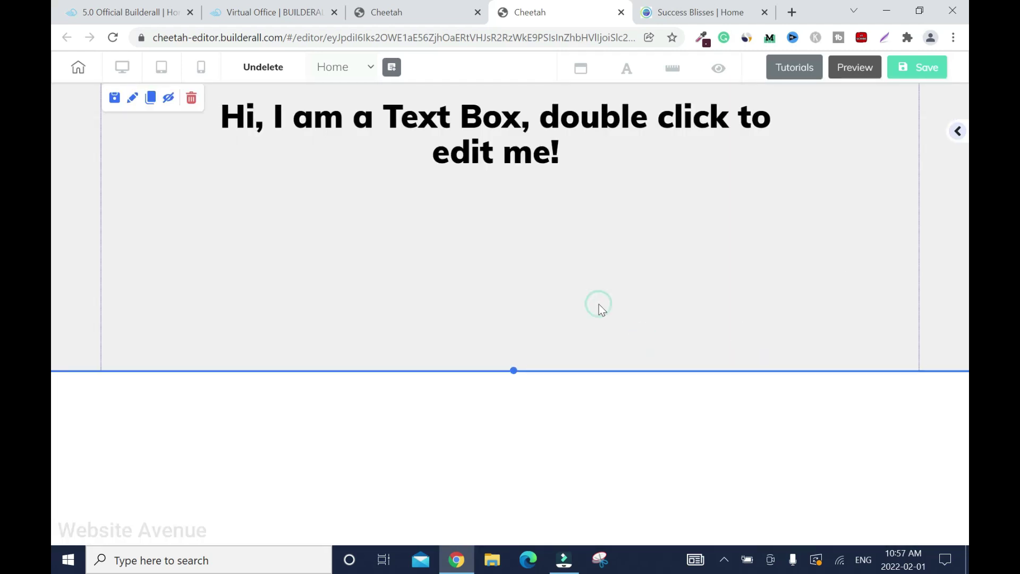
drag(513, 370, 509, 540)
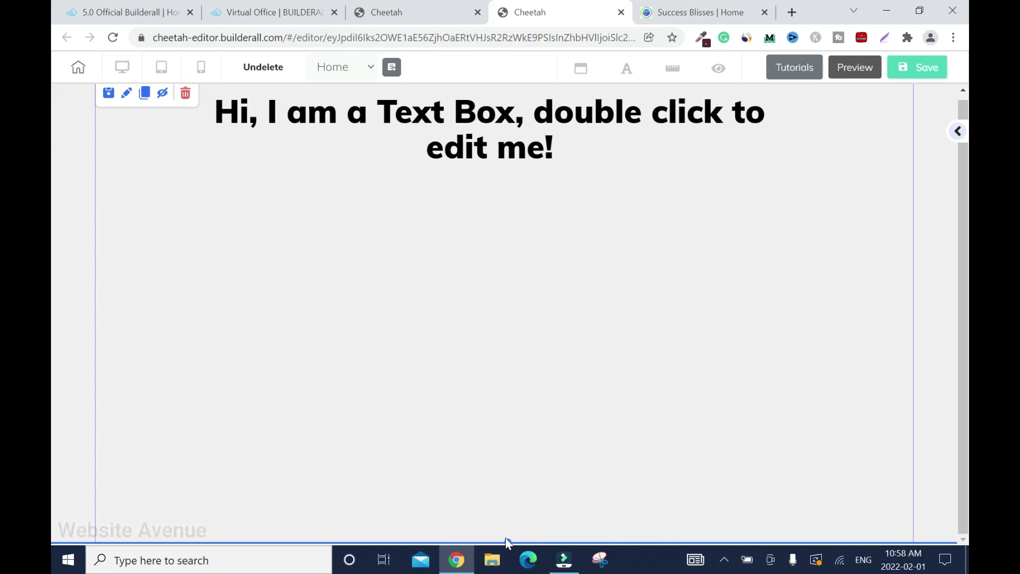
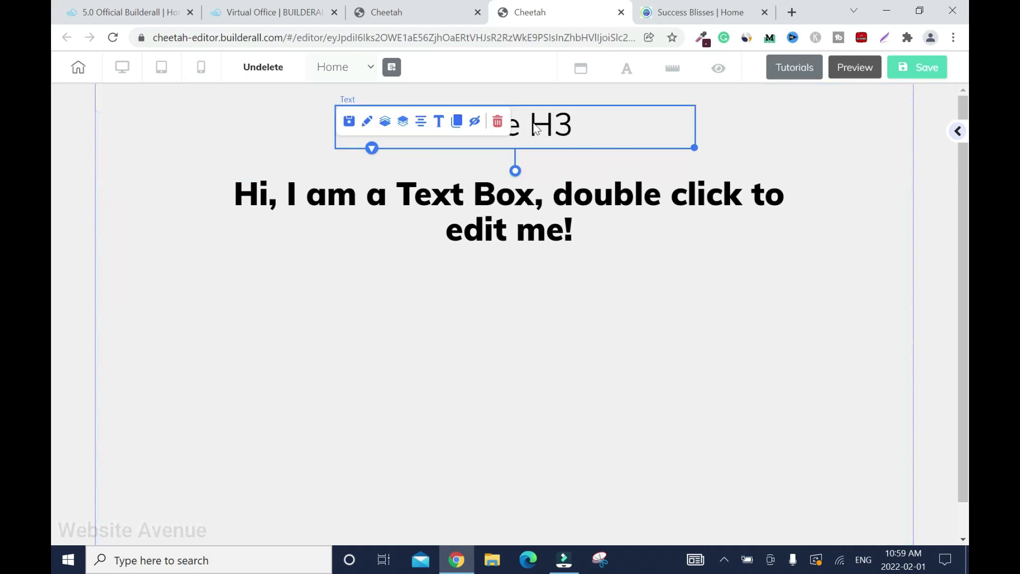
Replace the Title H3 text with "Are You Paying More to Run Your Online Business?".
double_click(535, 129)
text(A)
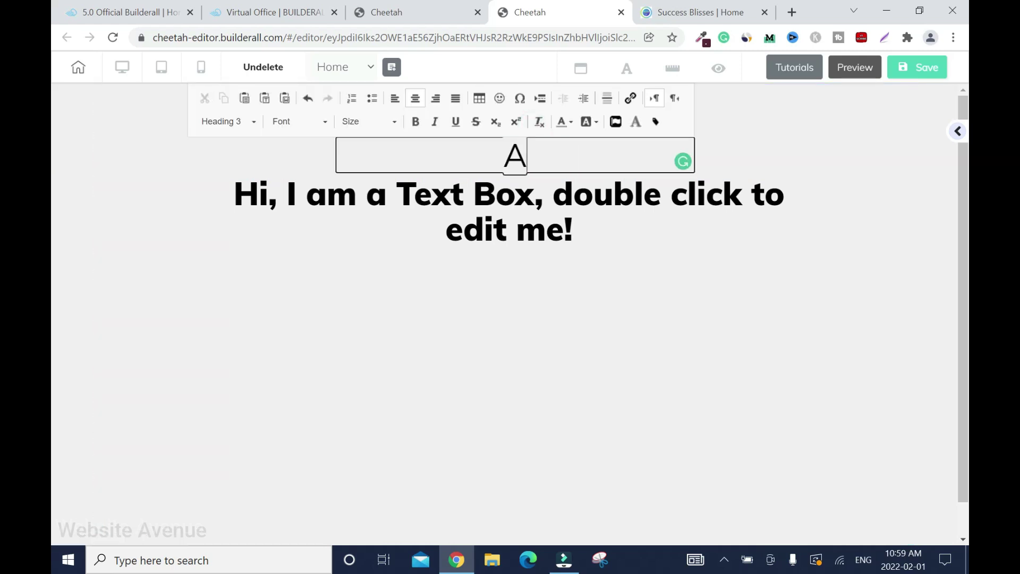
text(re You Paying Mo)
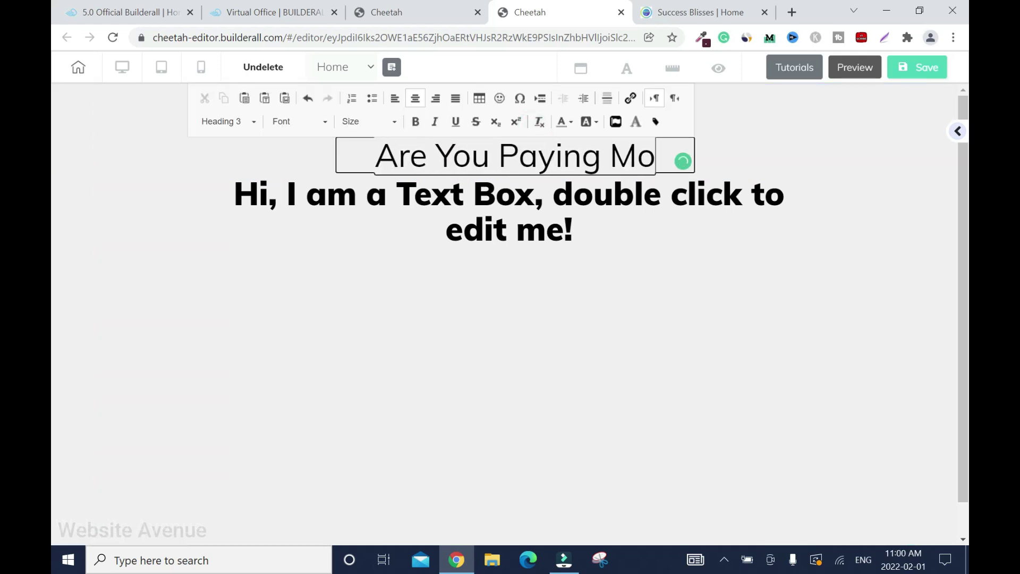
text(re to Run Youe)
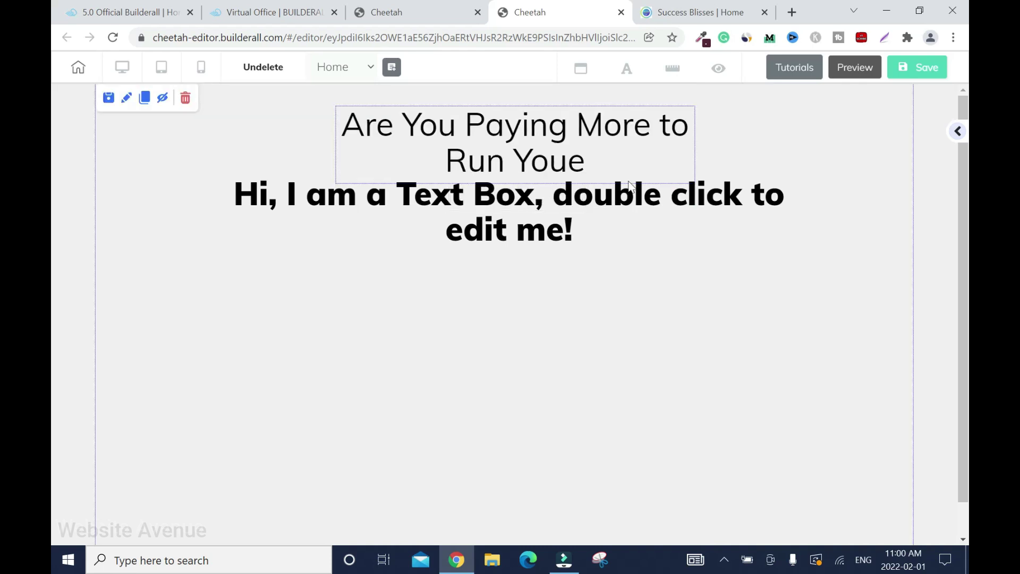
key(BackSpace)
key(BackSpace)
key(BackSpace)
text(our Online Business?)
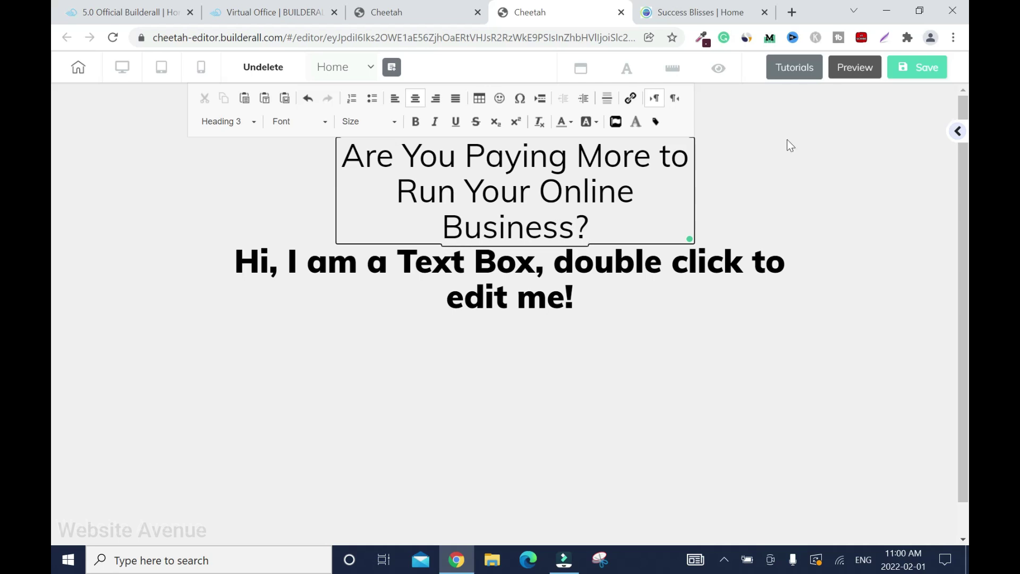
click(787, 139)
Apply a smaller heading style to the whole "Are You Paying More" text and center its box on the page.
double_click(572, 167)
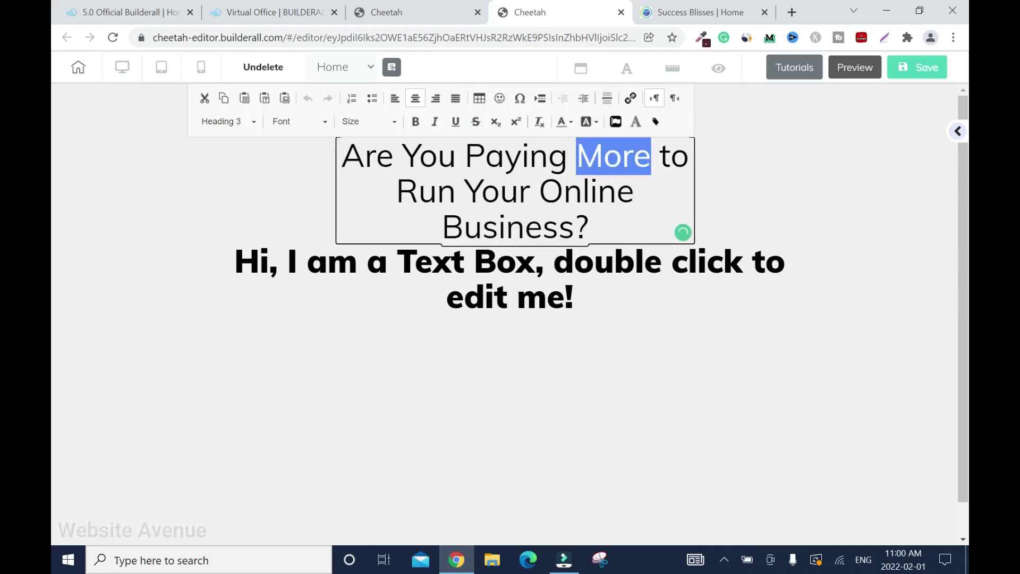
key(ctrl+a)
click(257, 122)
click(228, 225)
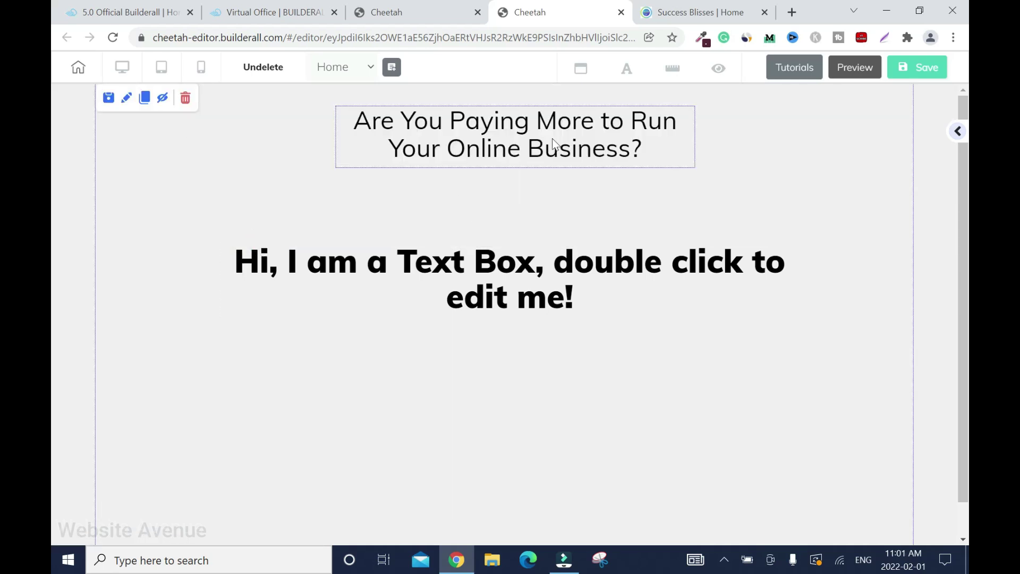
click(646, 154)
click(431, 117)
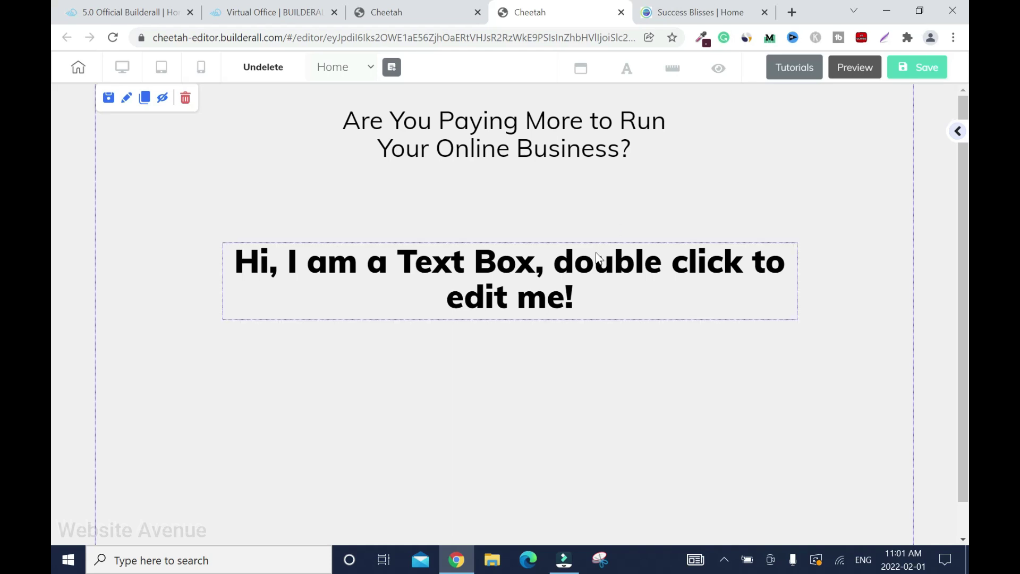
Replace the bold placeholder headline with "If Yes, Check Out The World Most Complete Online Marketing Platform That Offers Better Prices".
click(135, 11)
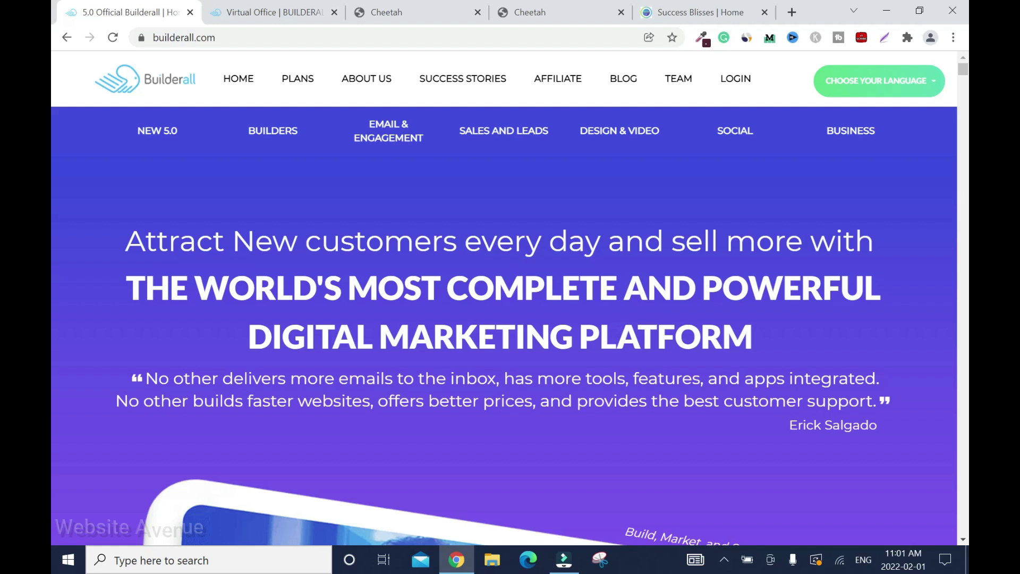
click(527, 12)
double_click(458, 266)
key(BackSpace)
text(If Yes, Check oUT)
key(BackSpace)
key(BackSpace)
key(BackSpace)
text(Out The World Most)
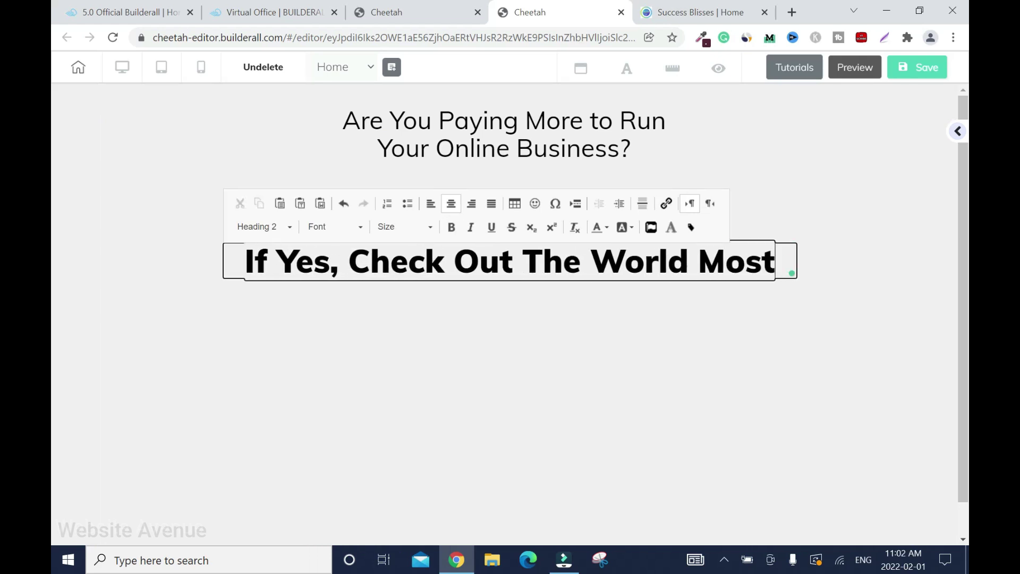
text( Complete Online Marketing Tool)
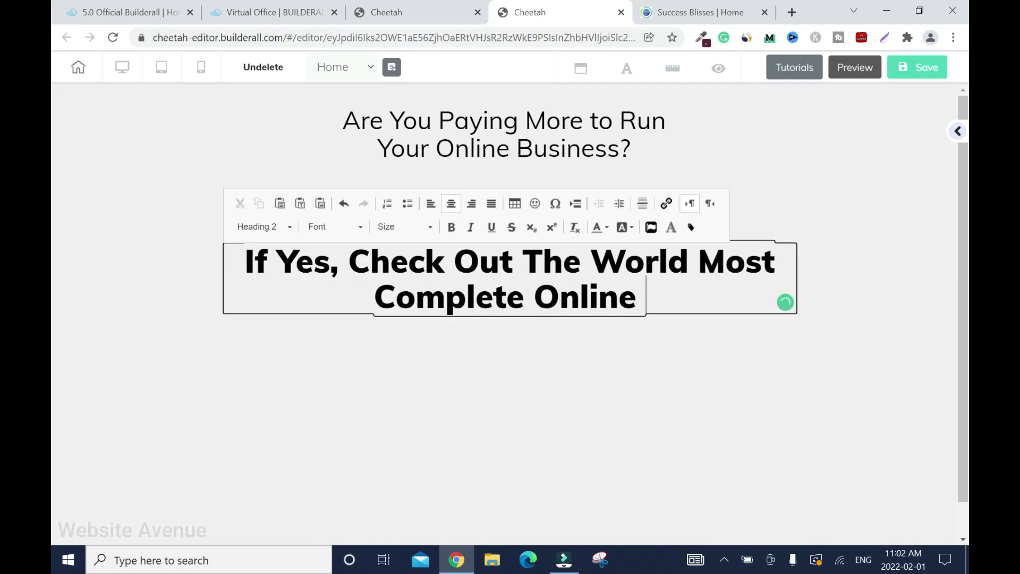
key(BackSpace)
key(BackSpace)
key(BackSpace)
key(BackSpace)
text(Platform)
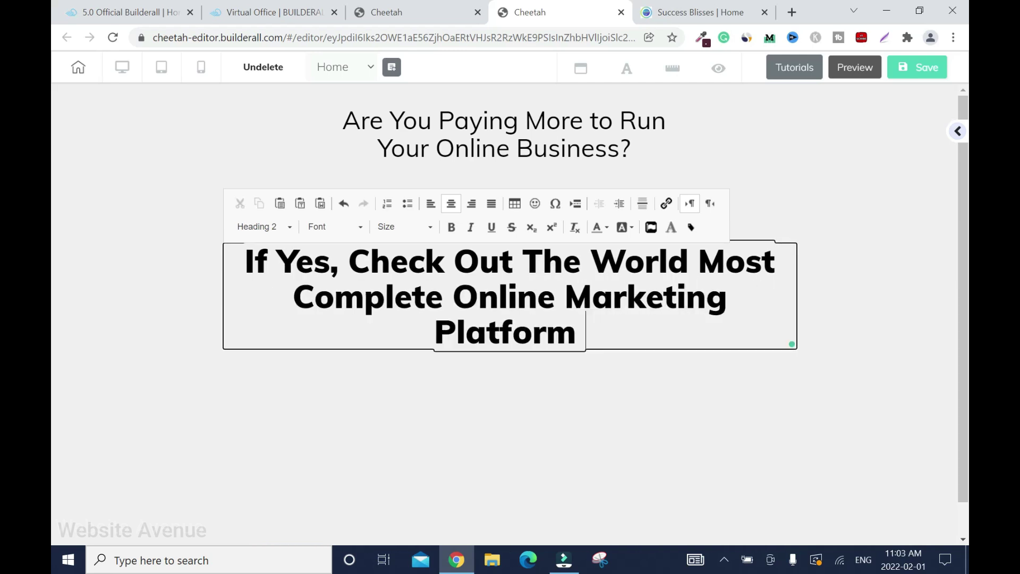
text( That Offers Better Prices)
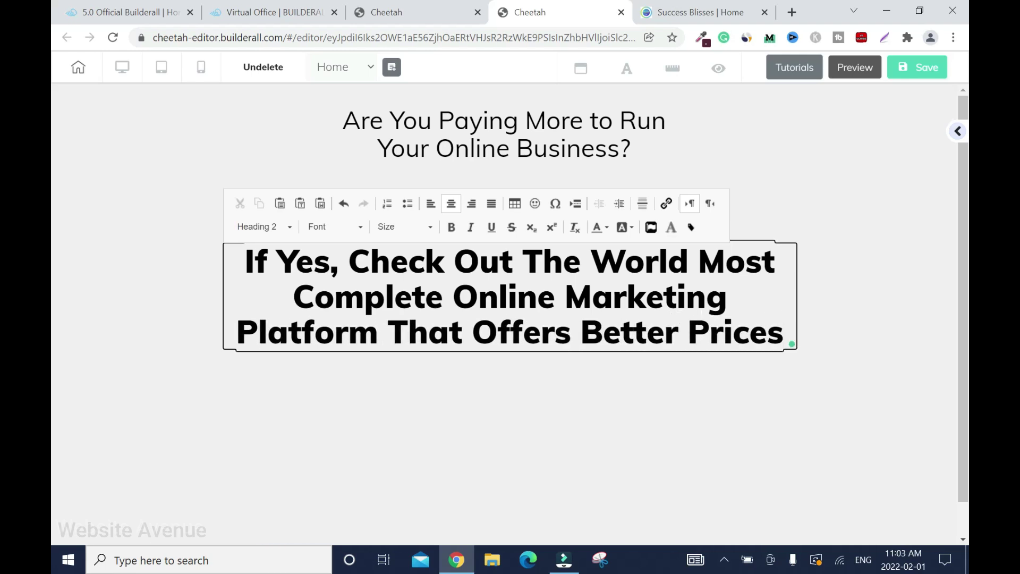
click(780, 394)
Narrow the bold headline box so its text wraps to four lines, and center it just below the first heading.
click(758, 278)
drag(797, 355, 665, 327)
drag(457, 297, 517, 242)
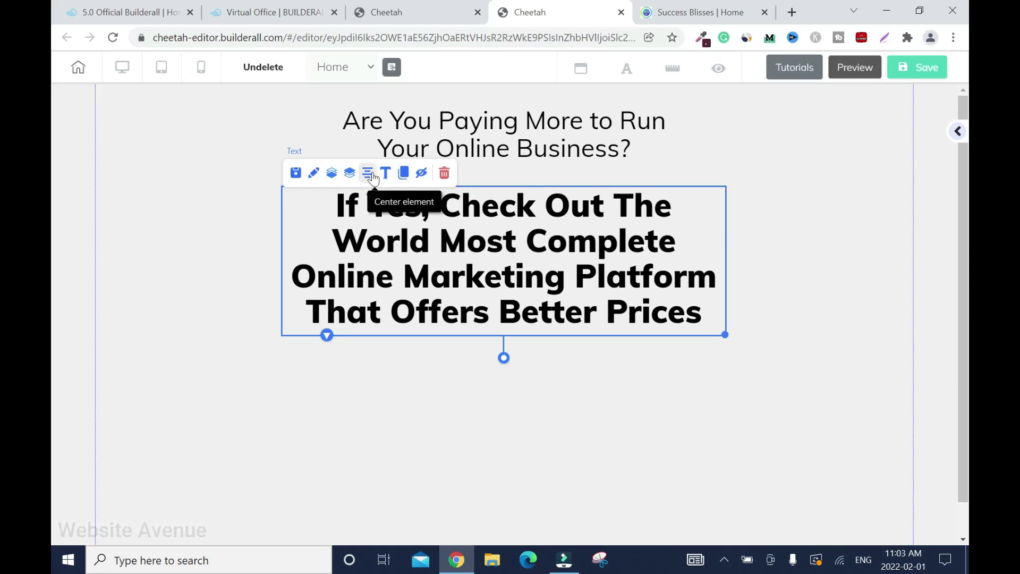
click(869, 273)
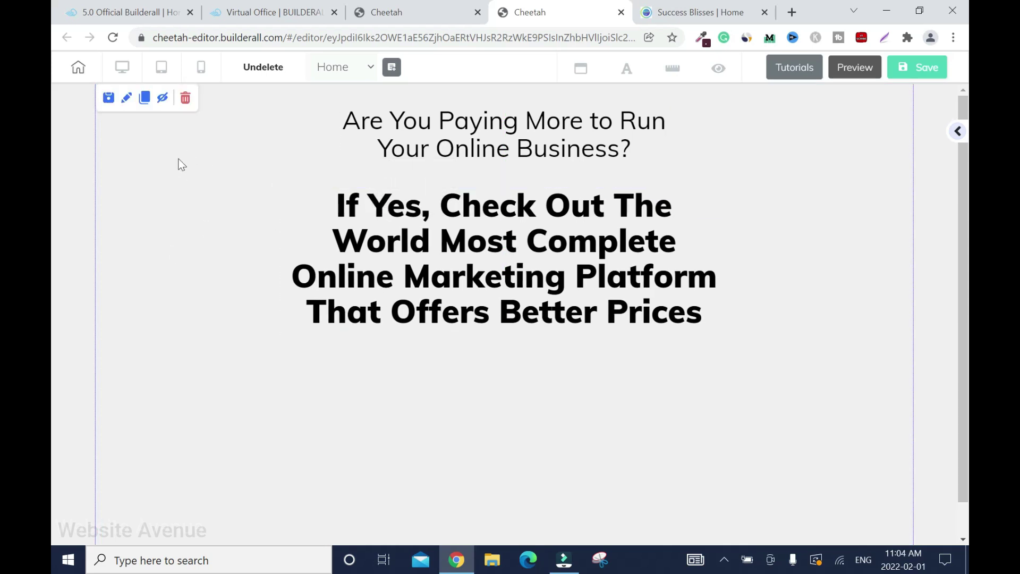
Add the email marketing form with the REGISTER NOW button below the headline, without choosing a mailing list.
click(959, 131)
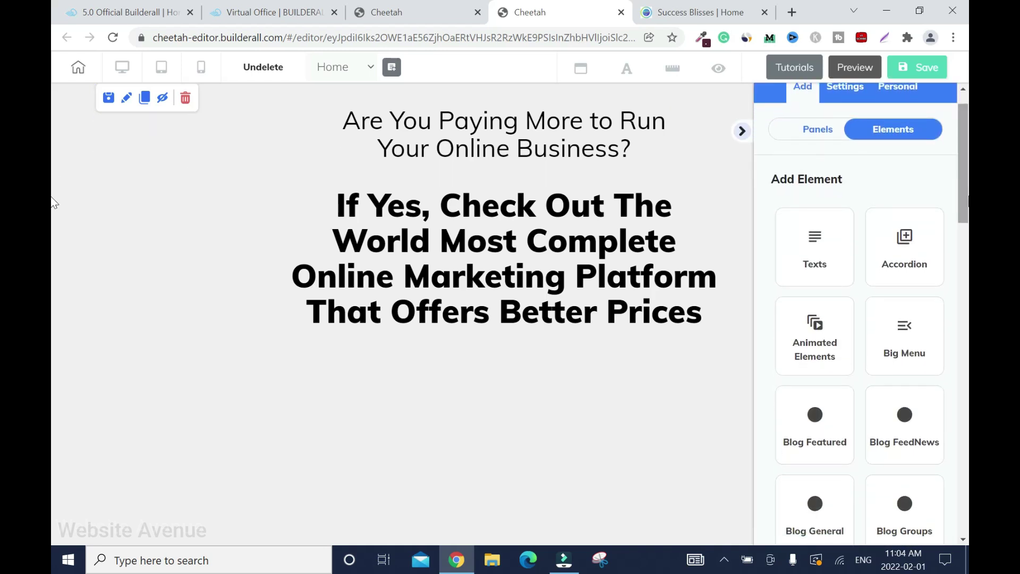
scroll(818, 302, down, 12)
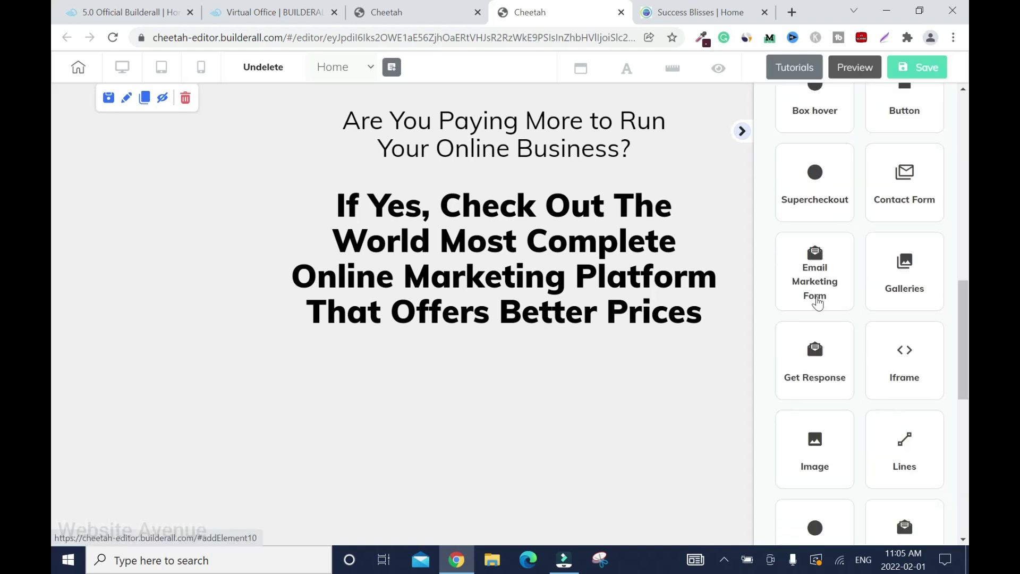
click(821, 289)
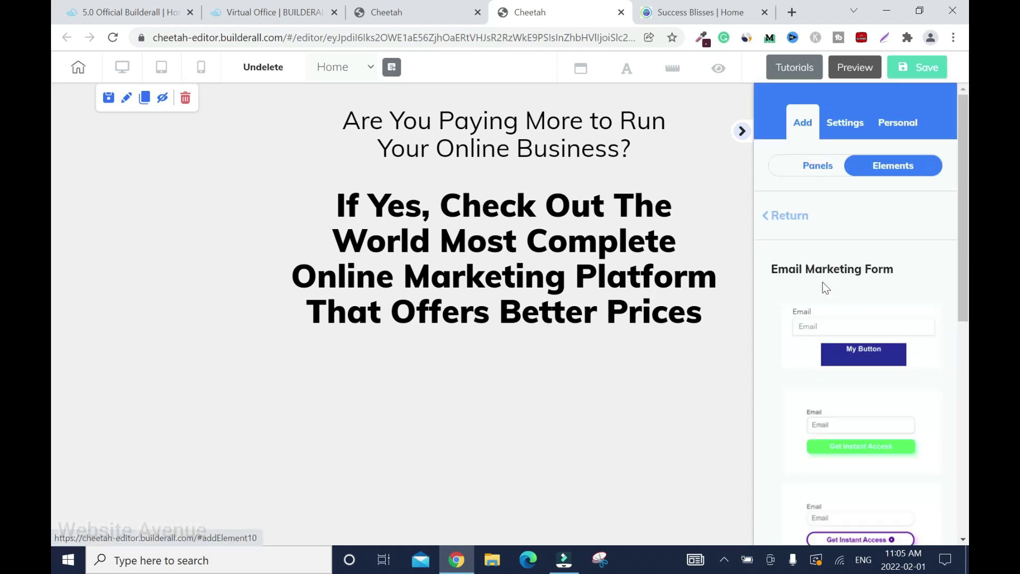
scroll(824, 290, down, 5)
drag(882, 344, 532, 420)
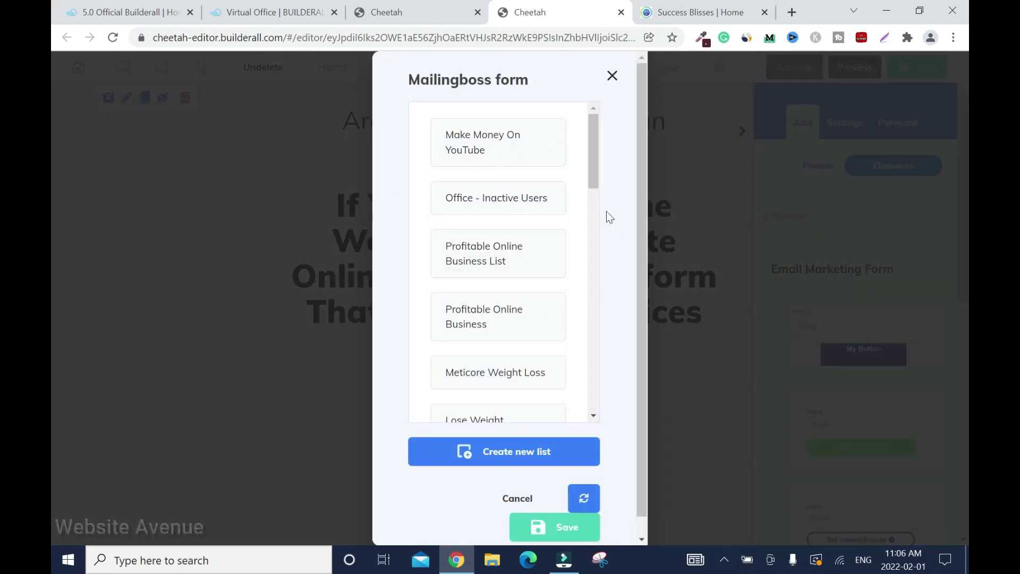
click(613, 76)
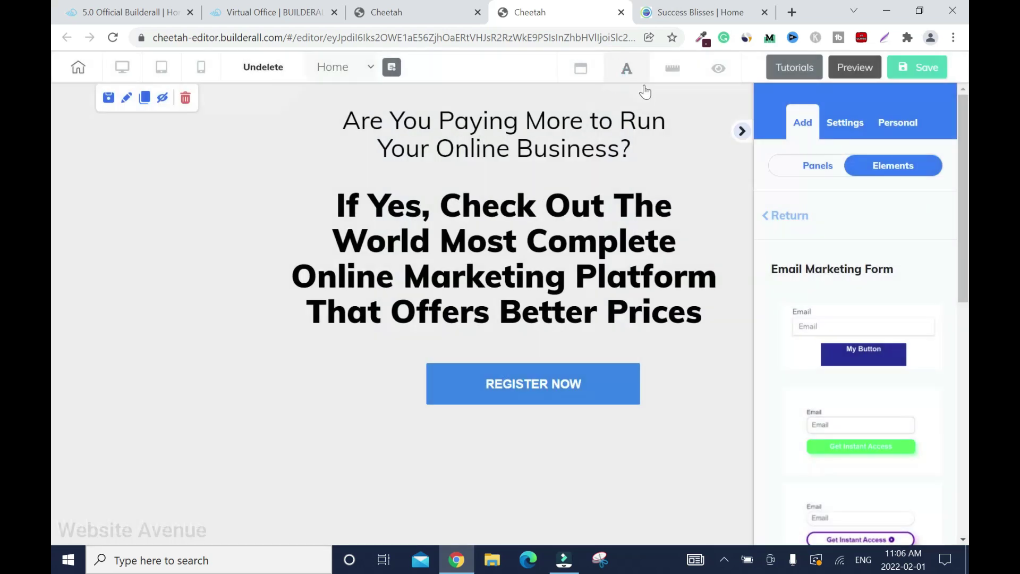
Move the REGISTER NOW form slightly and center it beneath the bold headline.
click(742, 131)
click(616, 381)
drag(616, 381, 589, 385)
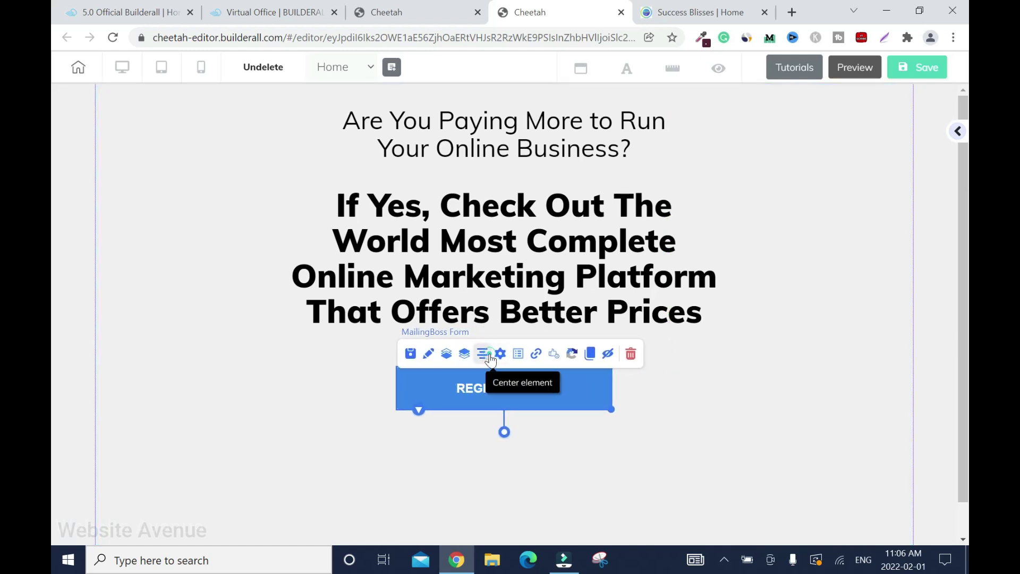
click(706, 319)
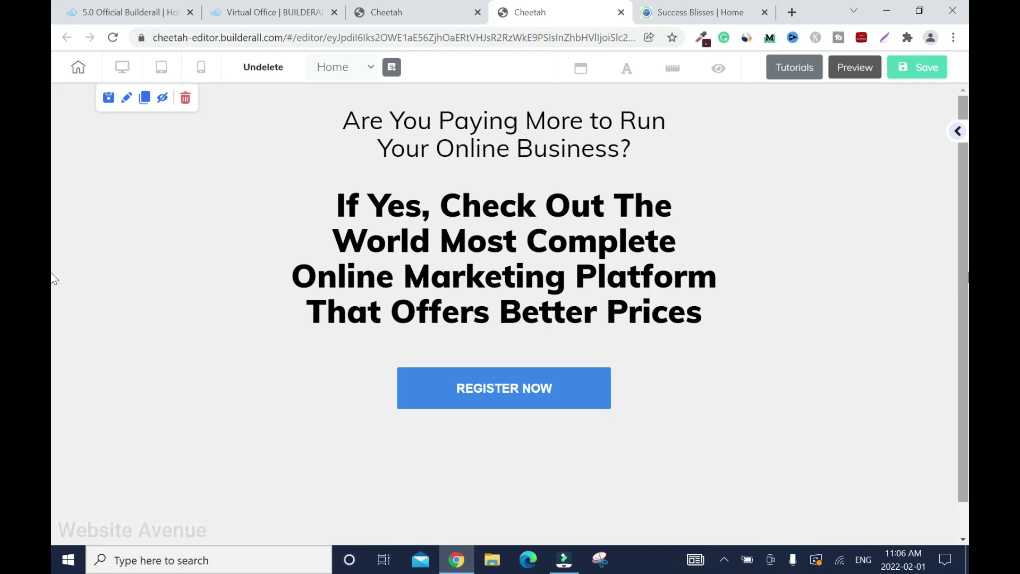
Add a Lorem ipsum paragraph text element below the REGISTER NOW button.
scroll(554, 390, down, 1)
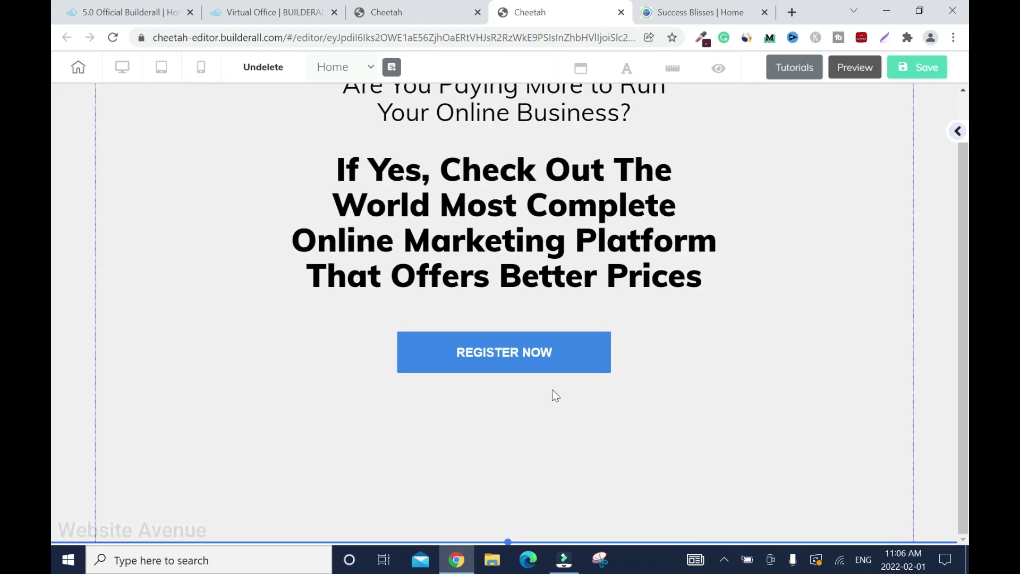
click(958, 132)
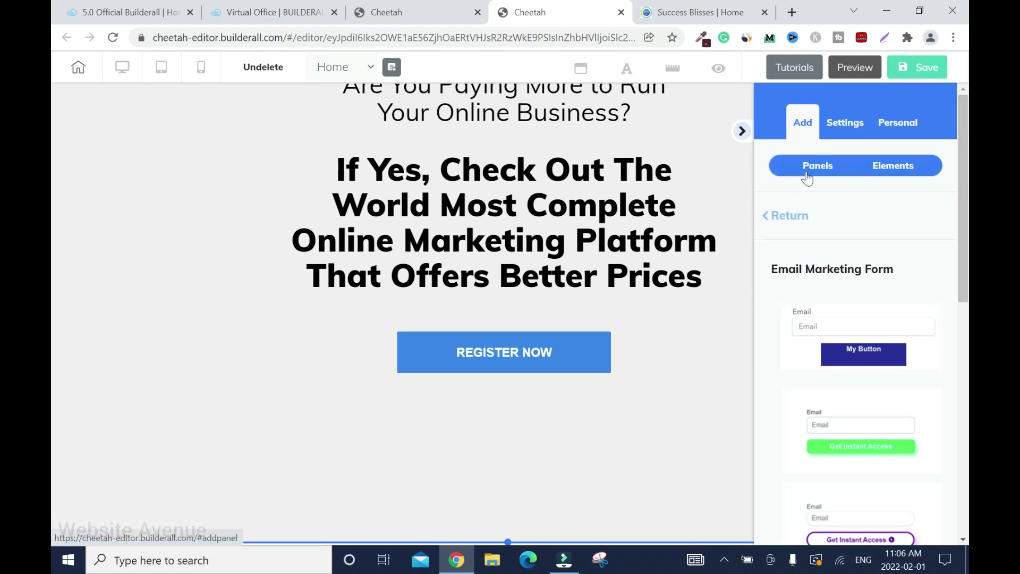
click(830, 178)
click(894, 165)
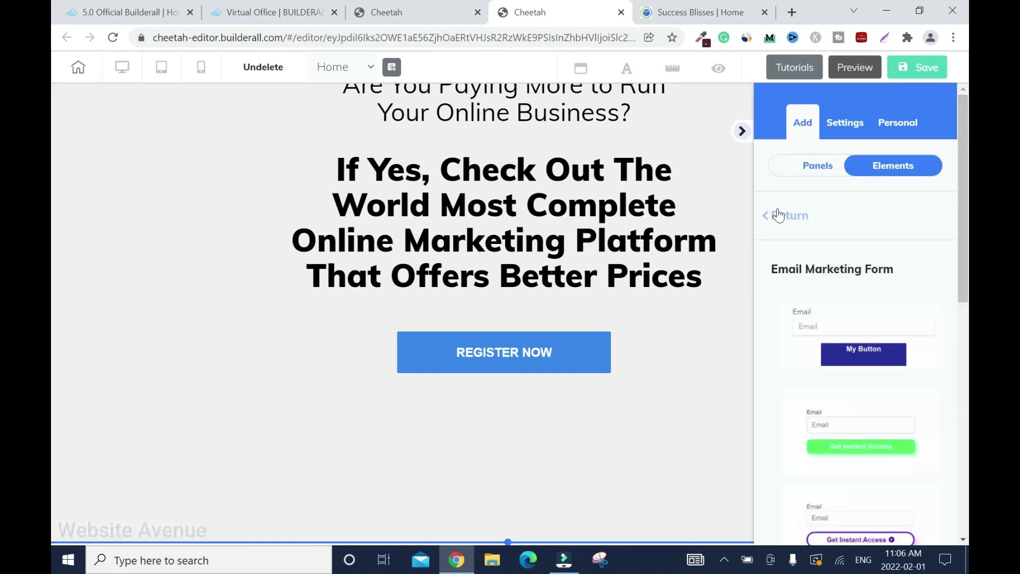
click(827, 303)
scroll(871, 452, down, 2)
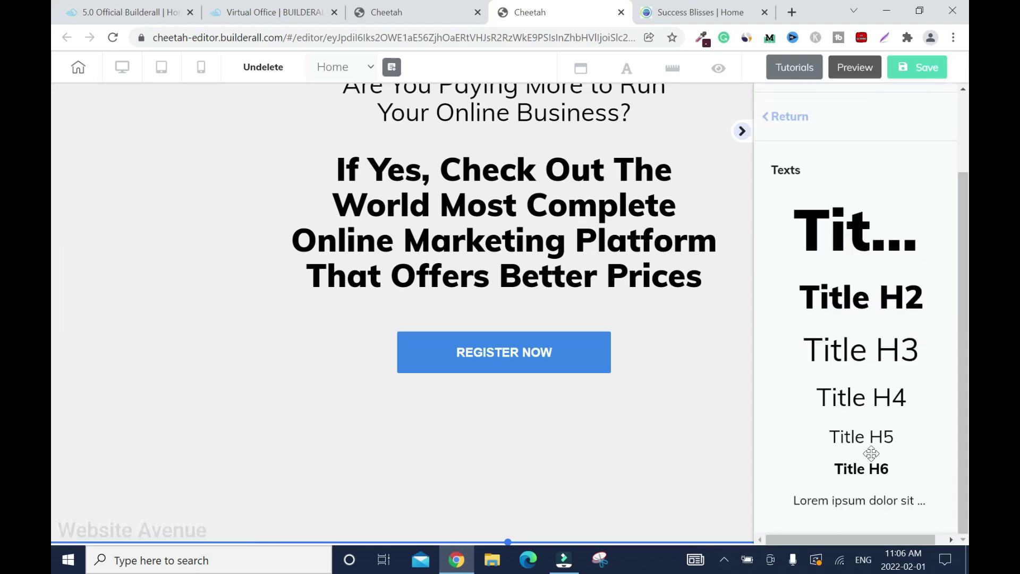
drag(867, 500, 506, 455)
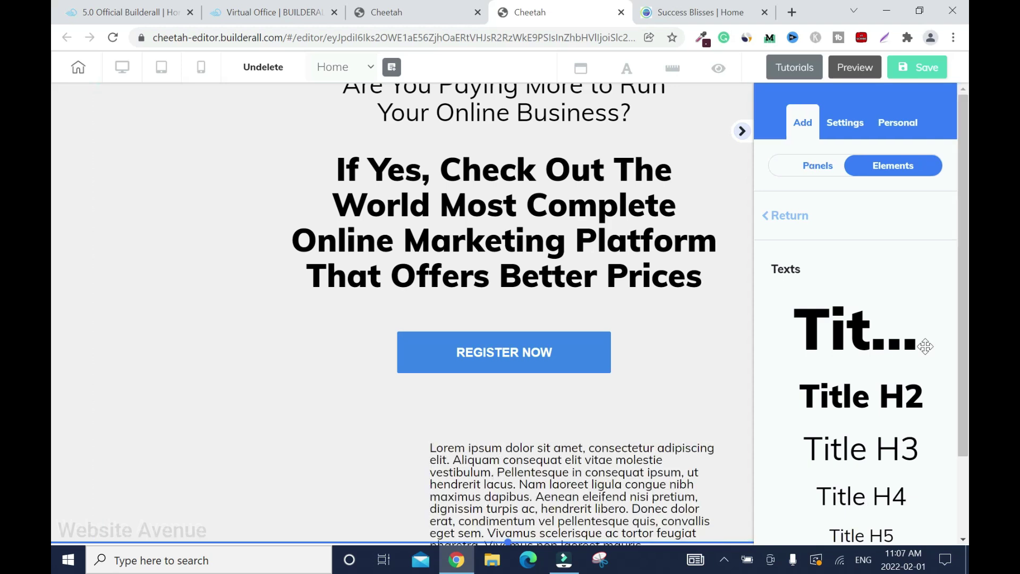
click(743, 131)
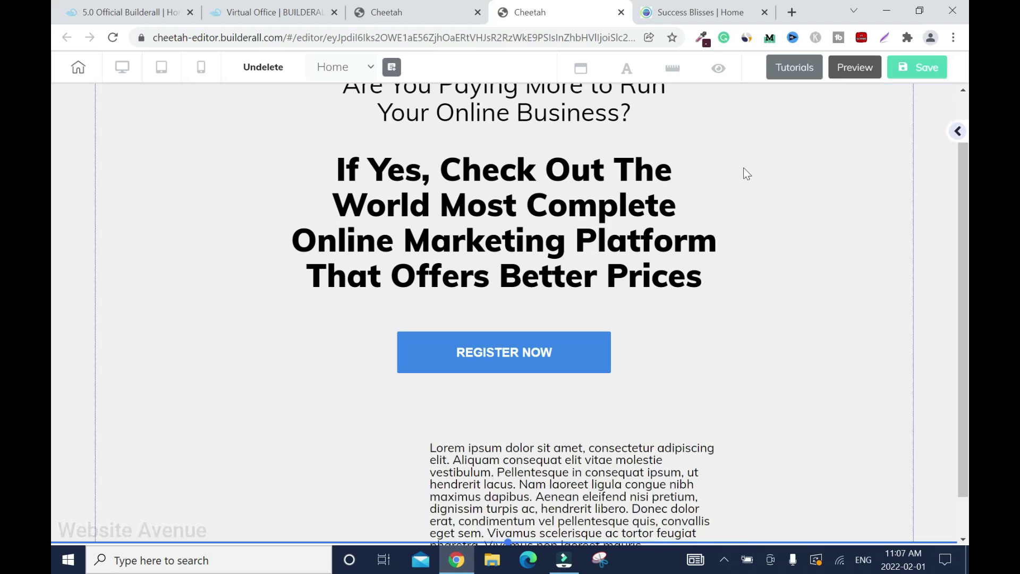
Move the paragraph up beneath the REGISTER NOW button and replace its text with "Your Email Address Is 100% Protected!".
scroll(676, 413, down, 1)
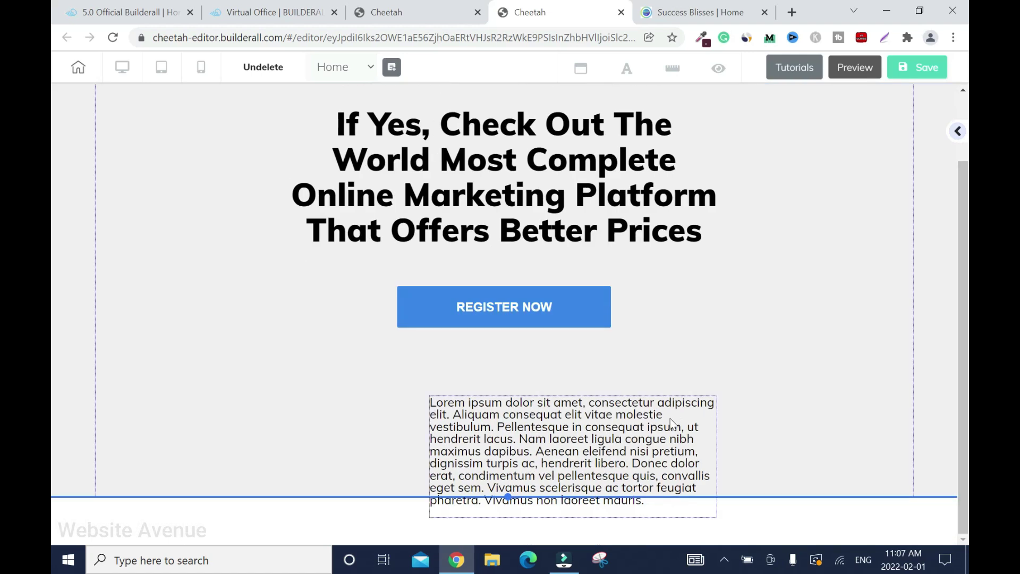
scroll(672, 423, up, 1)
click(640, 421)
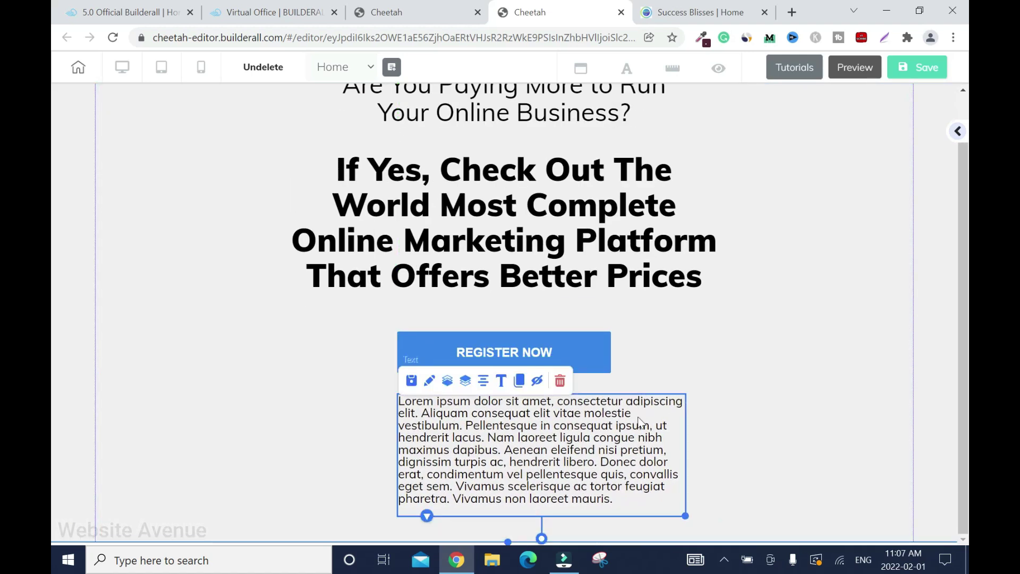
double_click(641, 421)
double_click(614, 438)
key(ctrl+a)
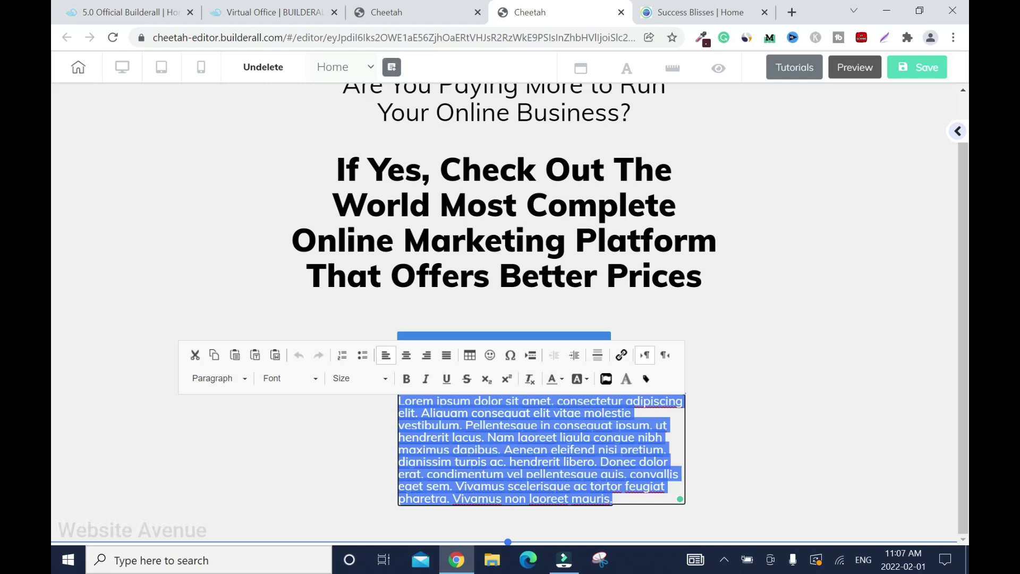
text(Your Email Address Is 100% )
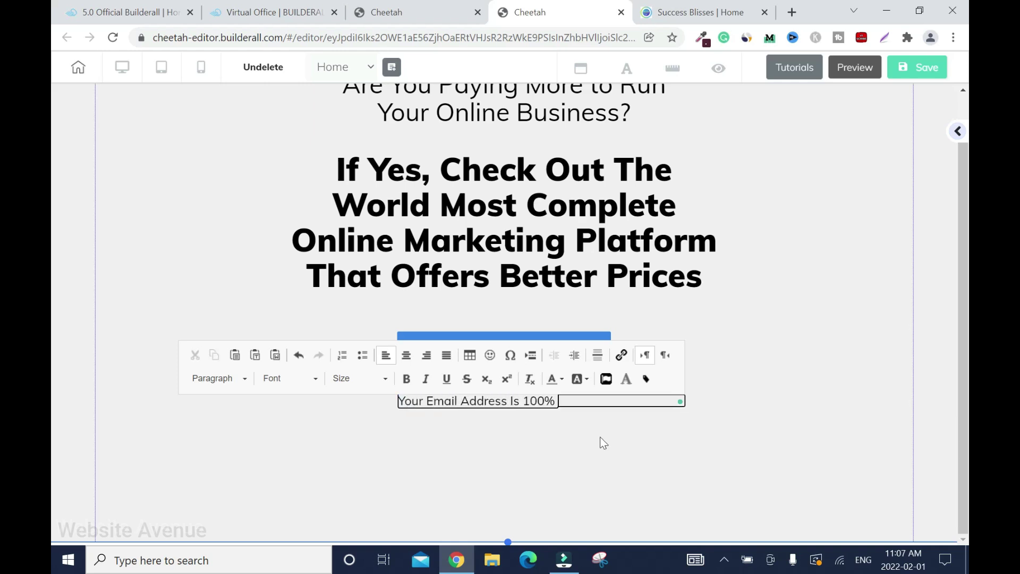
text(Protected)
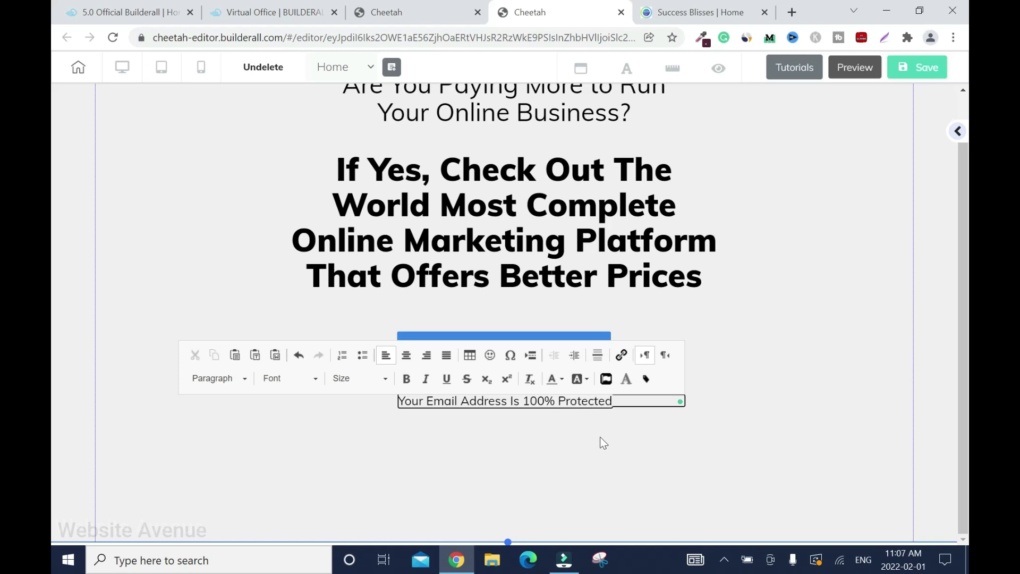
text(!)
click(601, 437)
Shrink the email protection text box to fit its single line and position it centered under the REGISTER NOW button.
click(602, 400)
drag(688, 418, 575, 403)
click(725, 398)
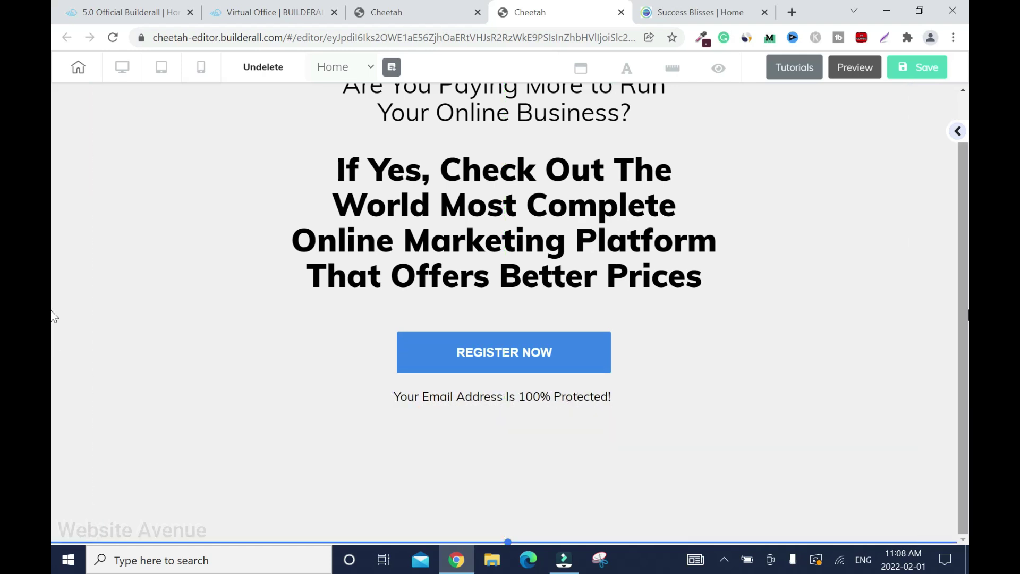
Add a Title H6 text element near the page's lower edge, beneath the email protection text.
click(959, 132)
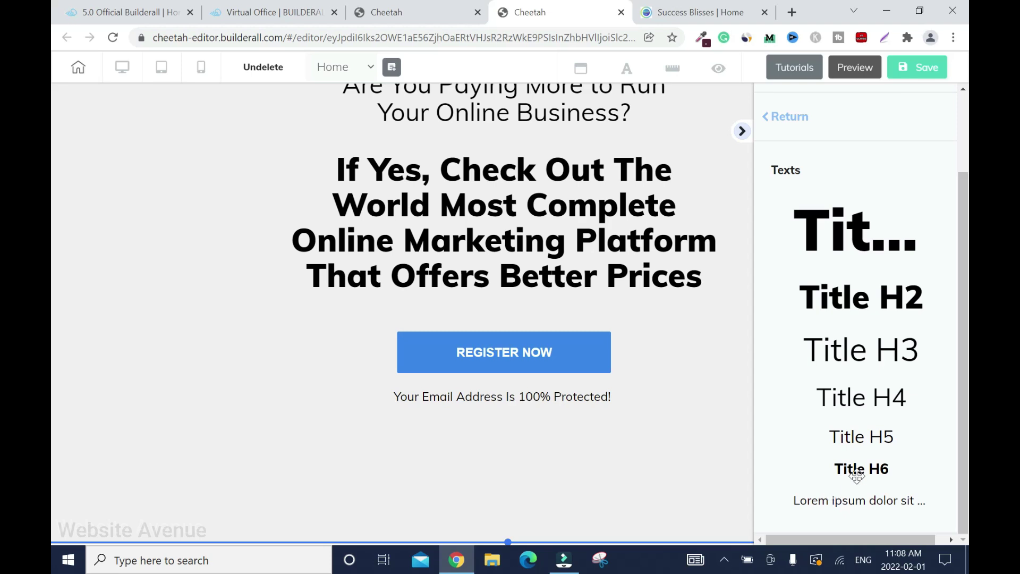
drag(871, 469, 482, 488)
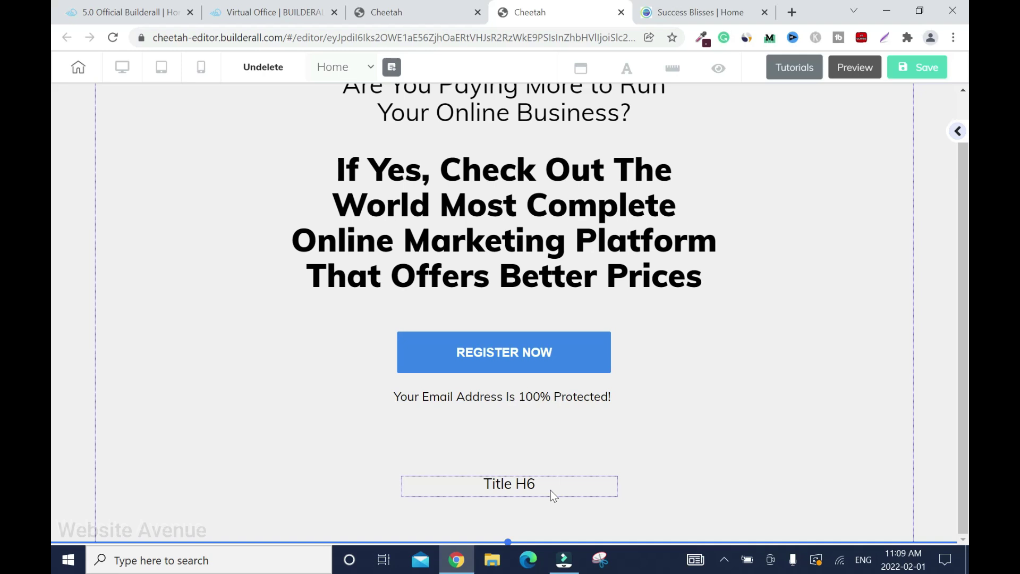
Examine the footers of the Success Blisses and Builderall websites and the linked disclaimer page for the legal information they include.
click(132, 10)
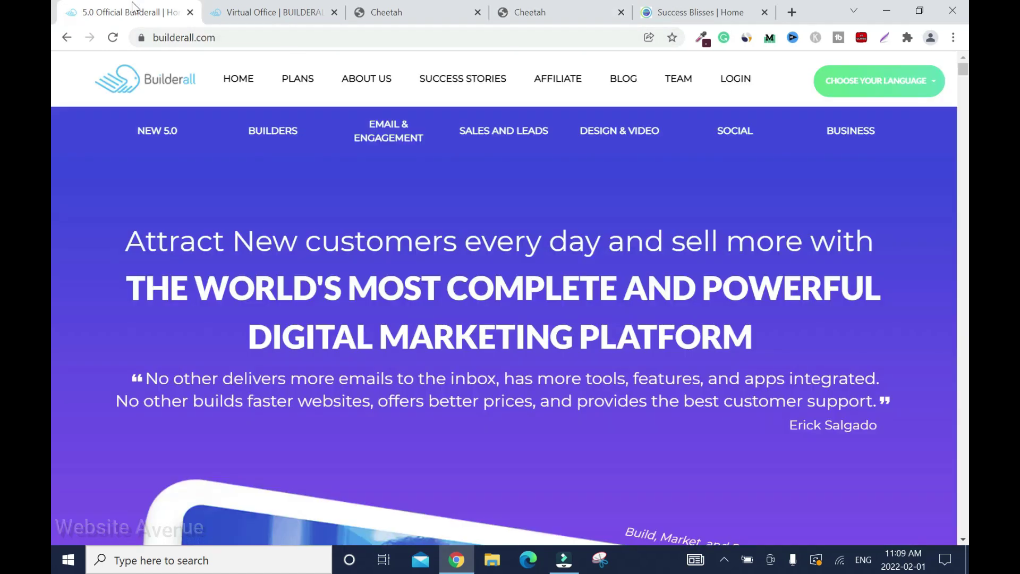
click(691, 4)
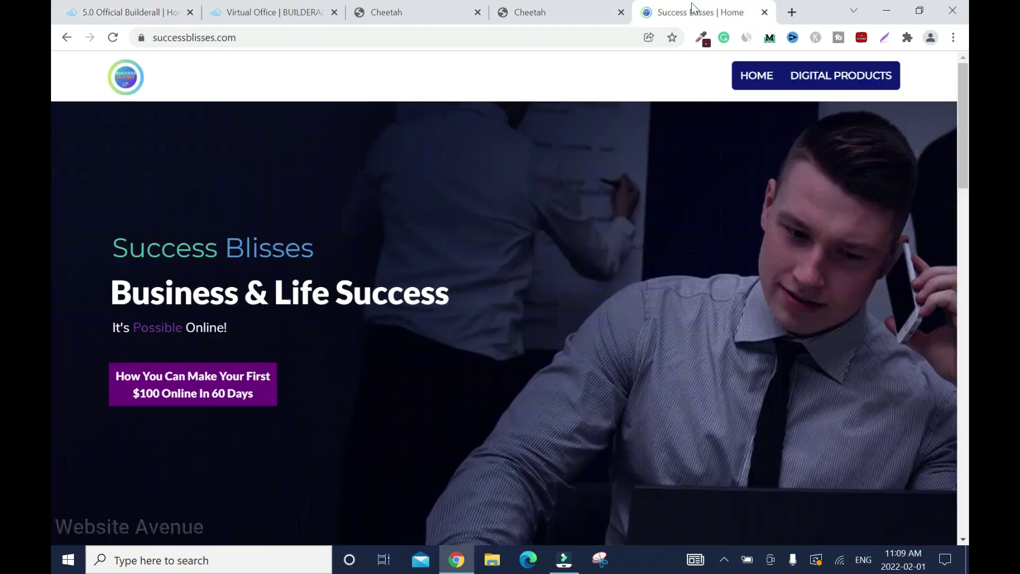
scroll(50, 479, down, 15)
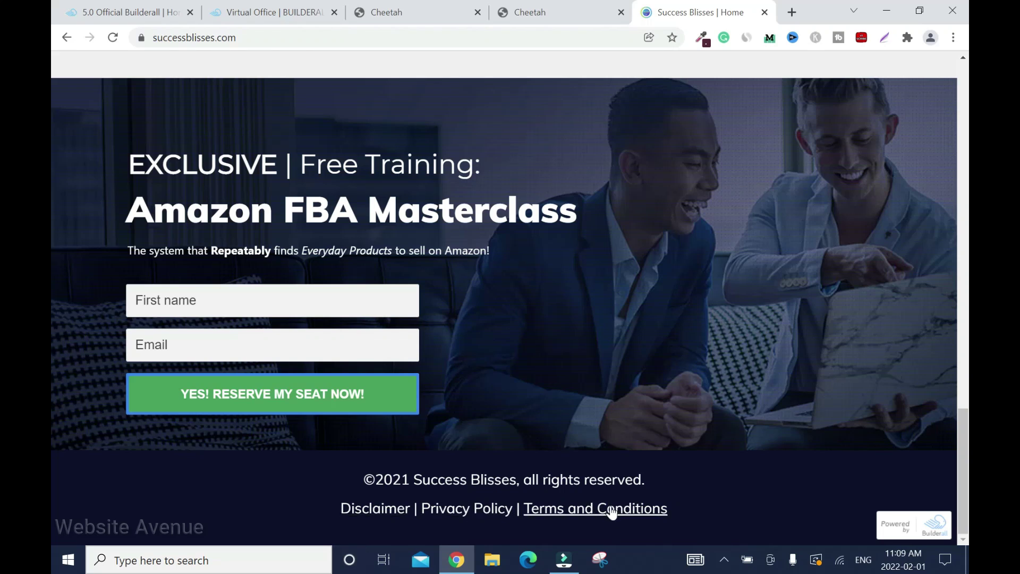
click(375, 510)
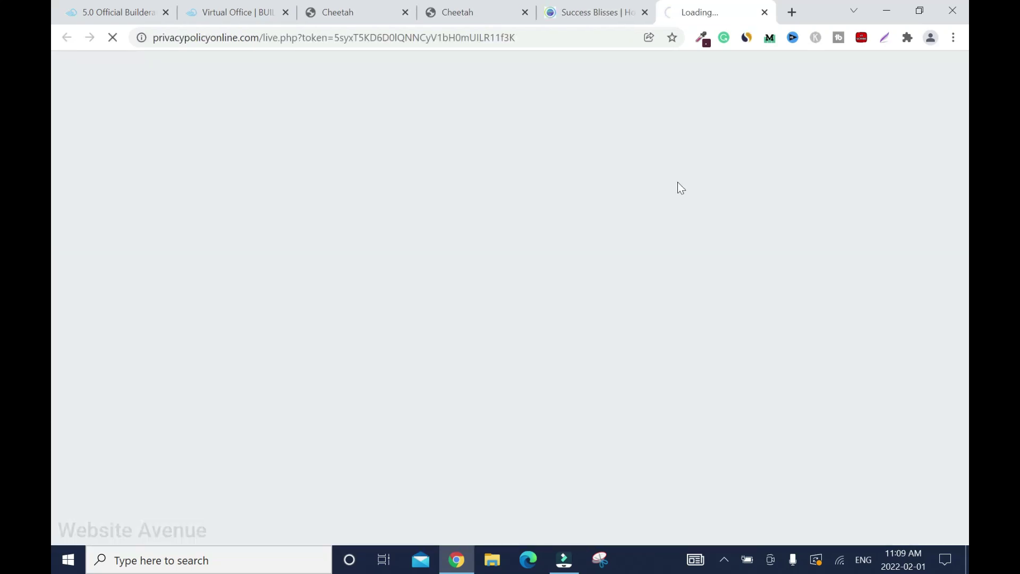
drag(585, 37, 152, 38)
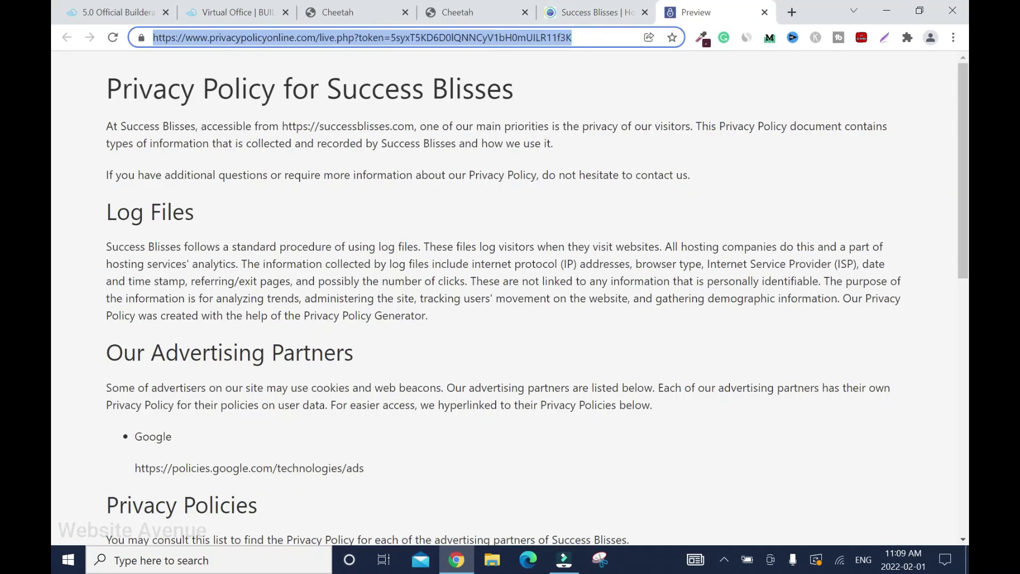
right_click(330, 33)
click(396, 113)
key(ctrl+1)
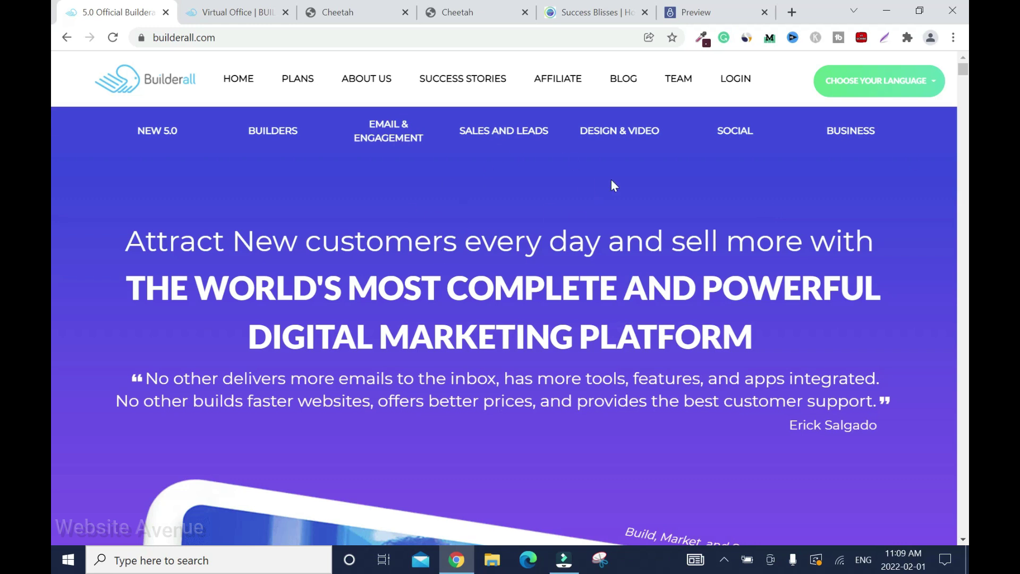
drag(967, 68, 968, 547)
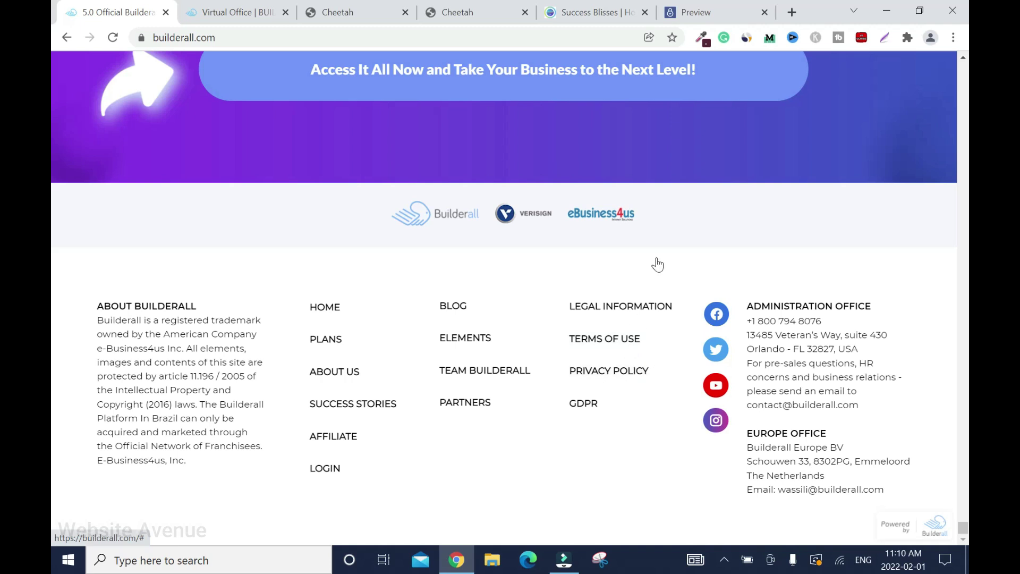
Replace the Title H6 text with the Success Blisses site's line "©2021 Success Blisses, all rights reserved." and widen its box to fit one line.
click(572, 18)
drag(363, 480, 665, 485)
click(467, 13)
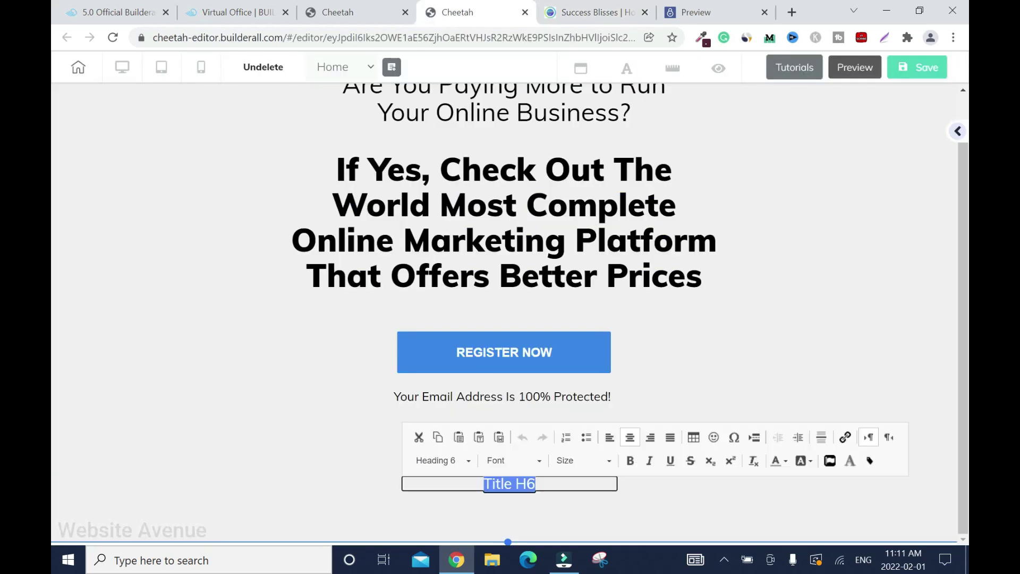
key(ctrl+v)
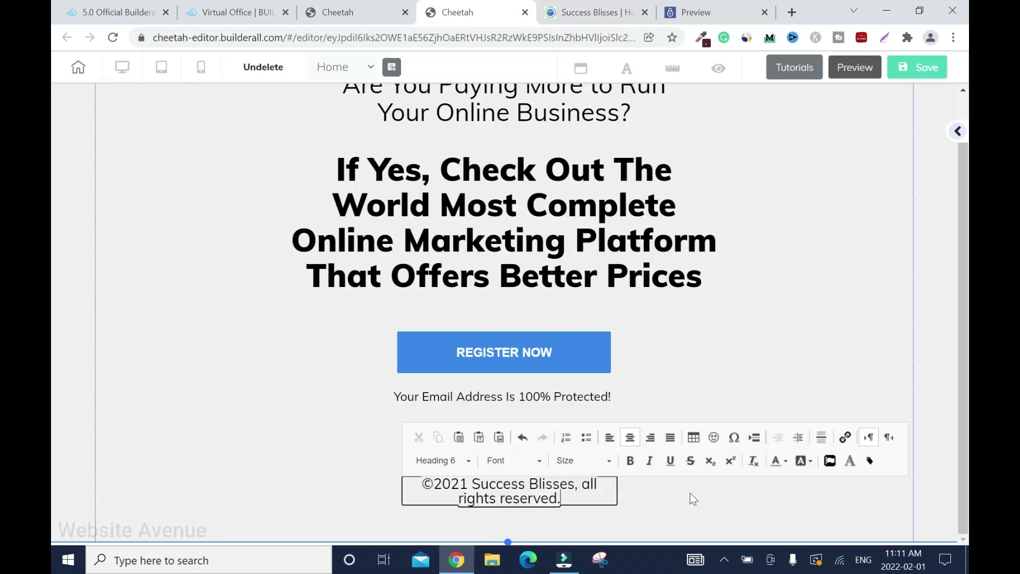
click(668, 509)
click(616, 508)
drag(616, 510, 689, 487)
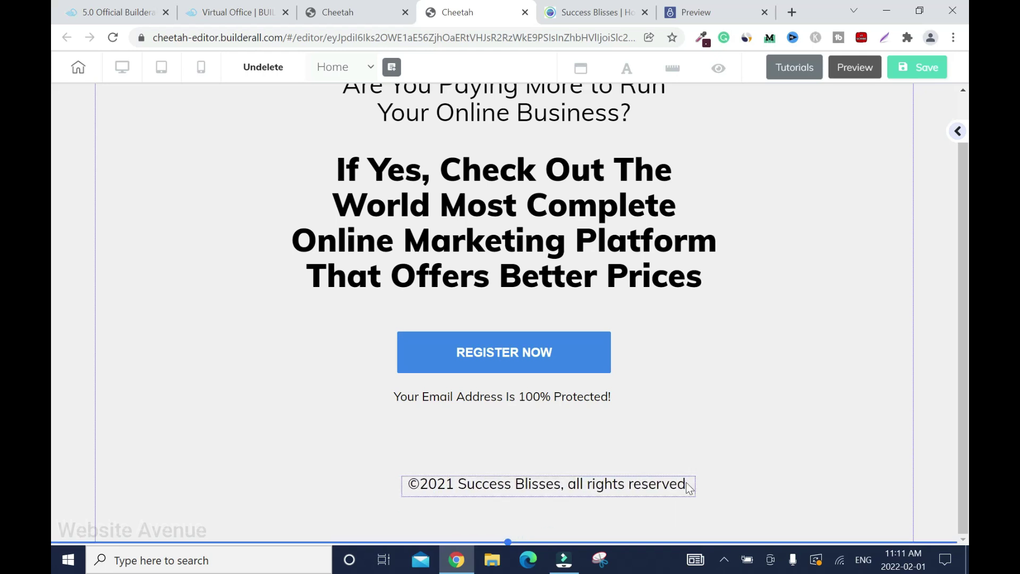
Add a second line reading "Disclaimer | Privacy Policy | Terms & Conditions" beneath the copyright line.
double_click(689, 487)
key(Return)
text(Disclaimer)
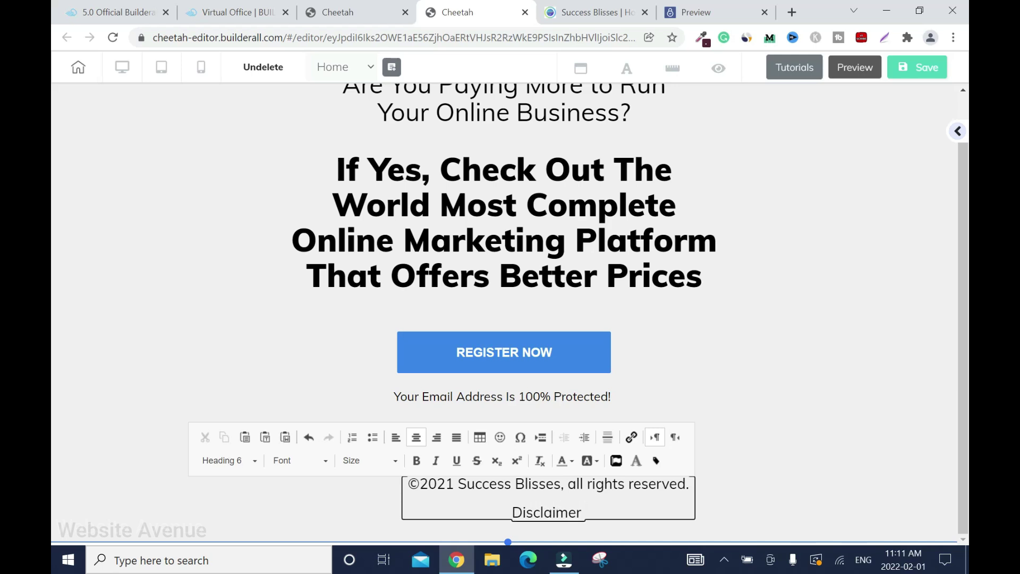
text( |)
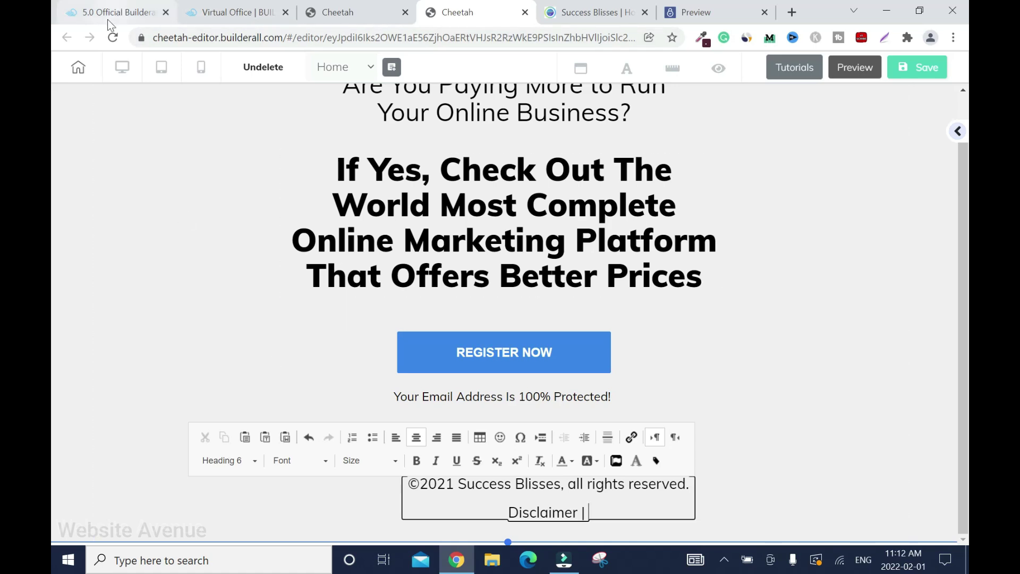
click(595, 11)
click(117, 11)
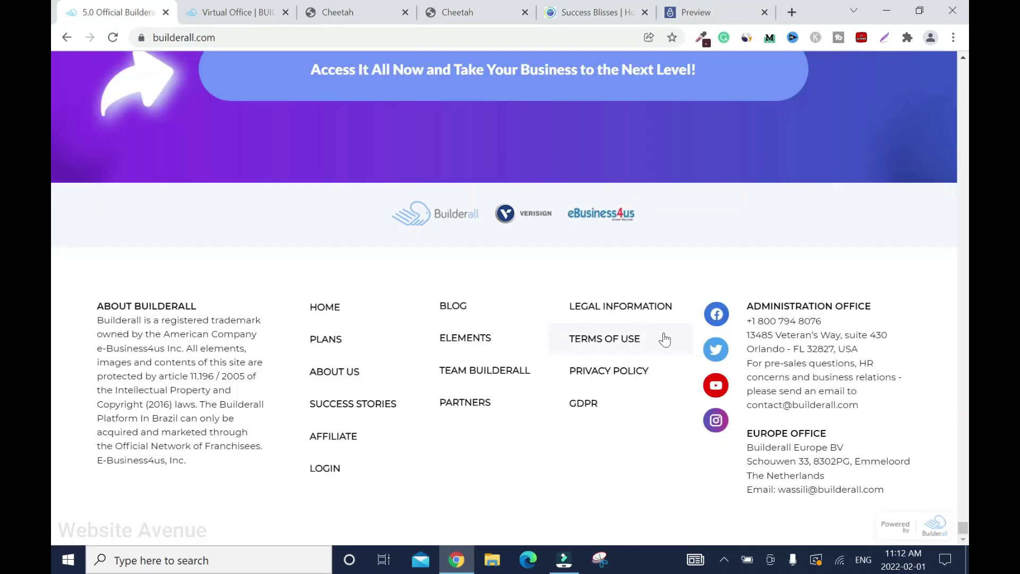
click(467, 12)
text(Privacy Policy |)
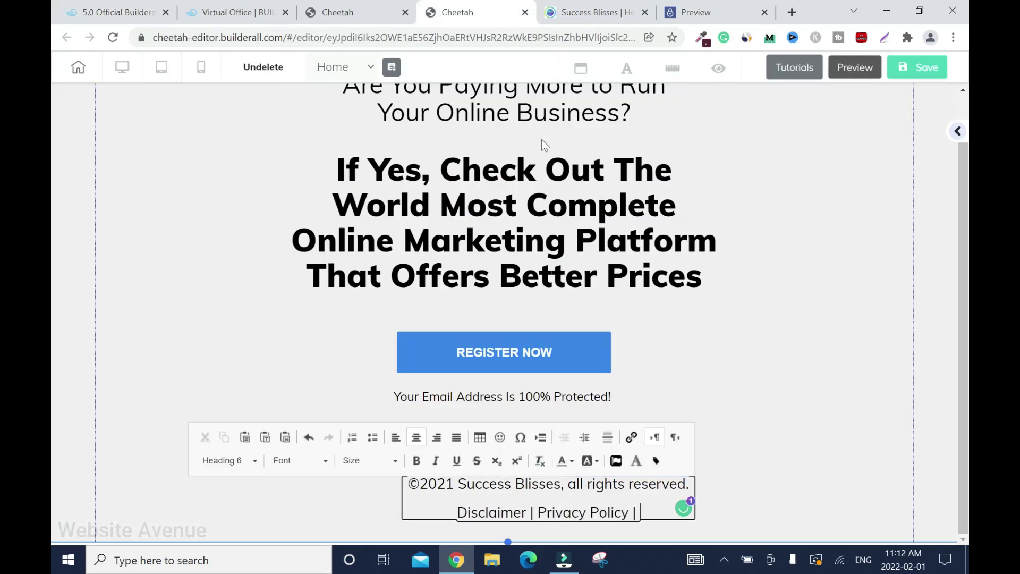
text( Terms & Conditions)
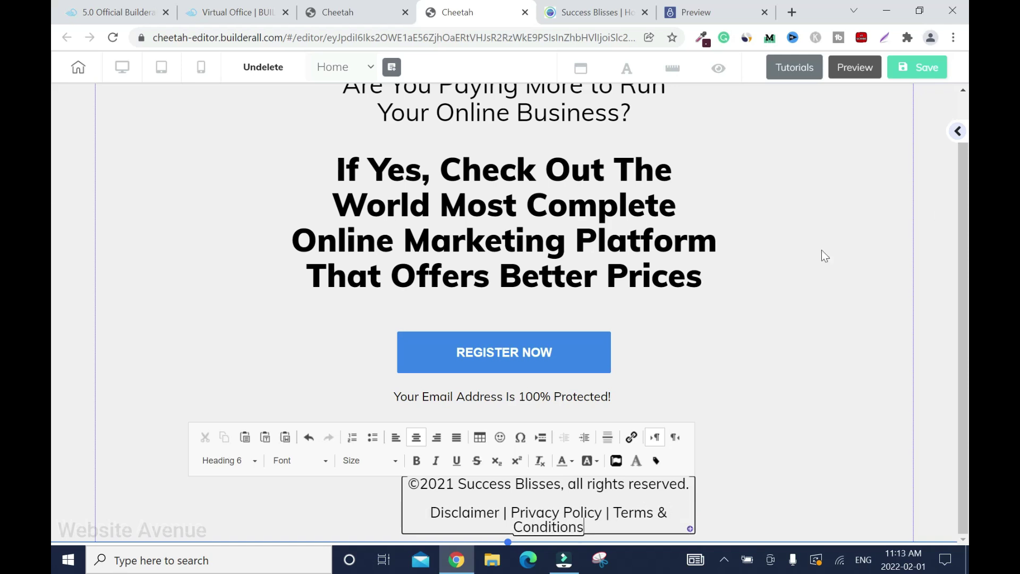
Widen the footer text box so the legal items fit on one line, and change the copyright year to 2022.
click(822, 250)
double_click(615, 506)
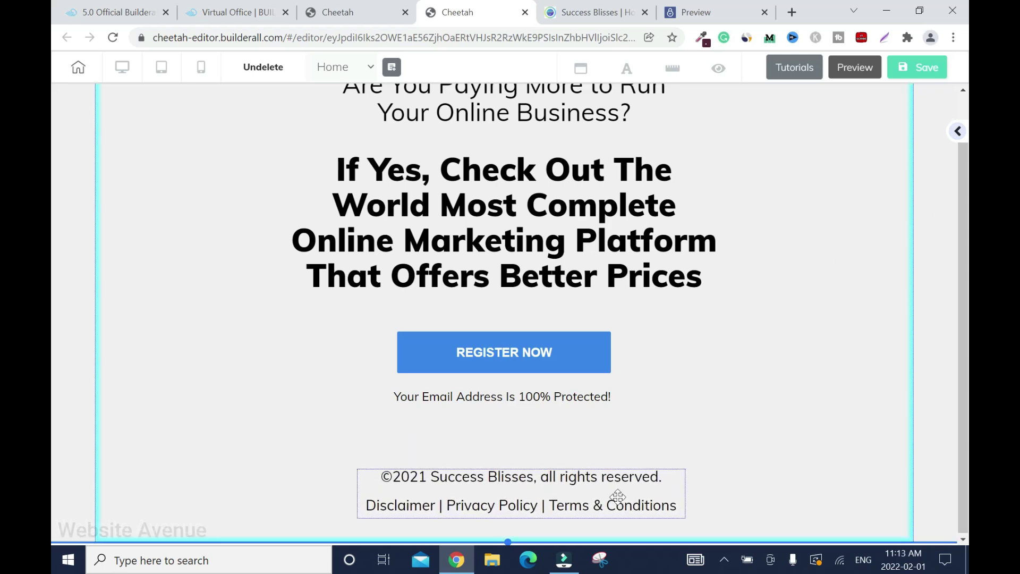
click(428, 476)
key(BackSpace)
text(2)
click(836, 410)
Center the footer text element horizontally on the page.
key(ctrl+Tab)
click(491, 13)
double_click(616, 505)
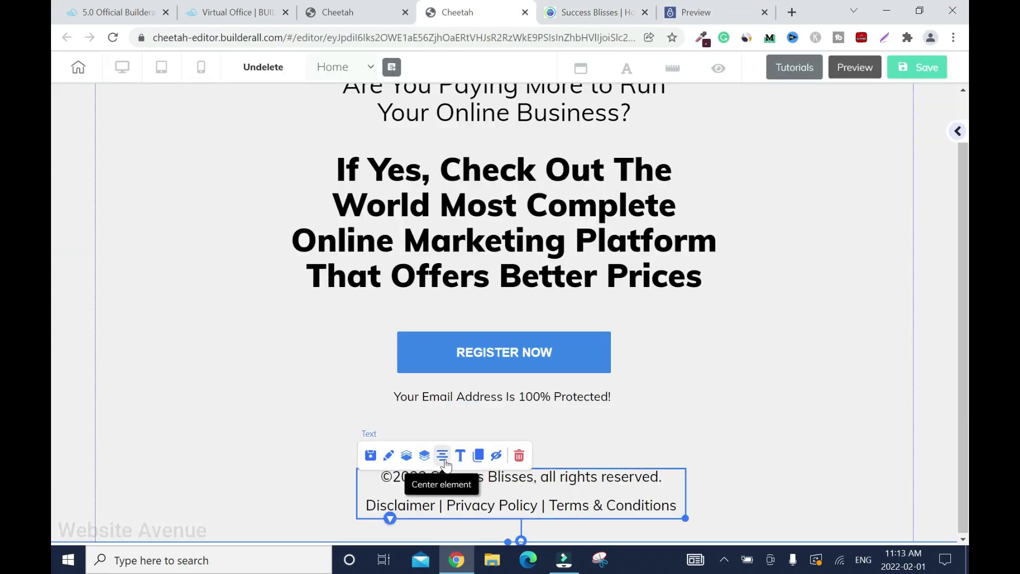
Open the link settings for the footer word "Disclaimer" and copy the web address of the Success Blisses disclaimer page.
drag(348, 505, 413, 505)
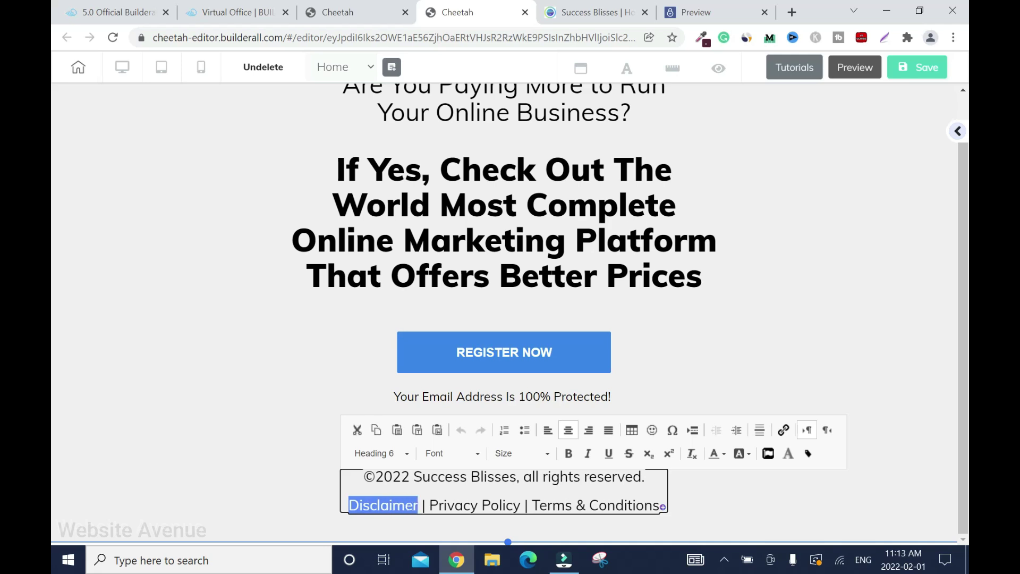
click(784, 431)
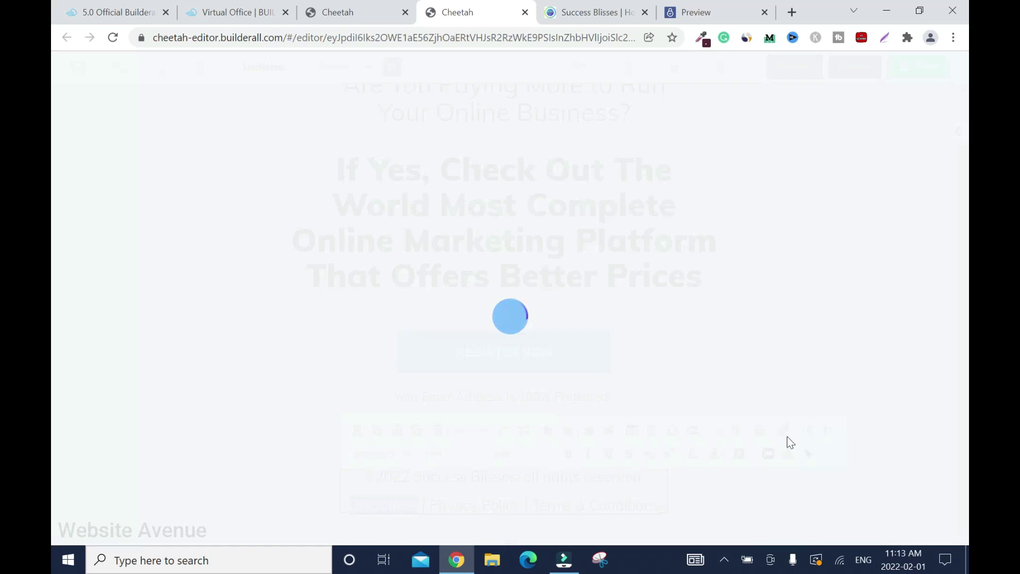
click(704, 12)
drag(584, 37, 153, 37)
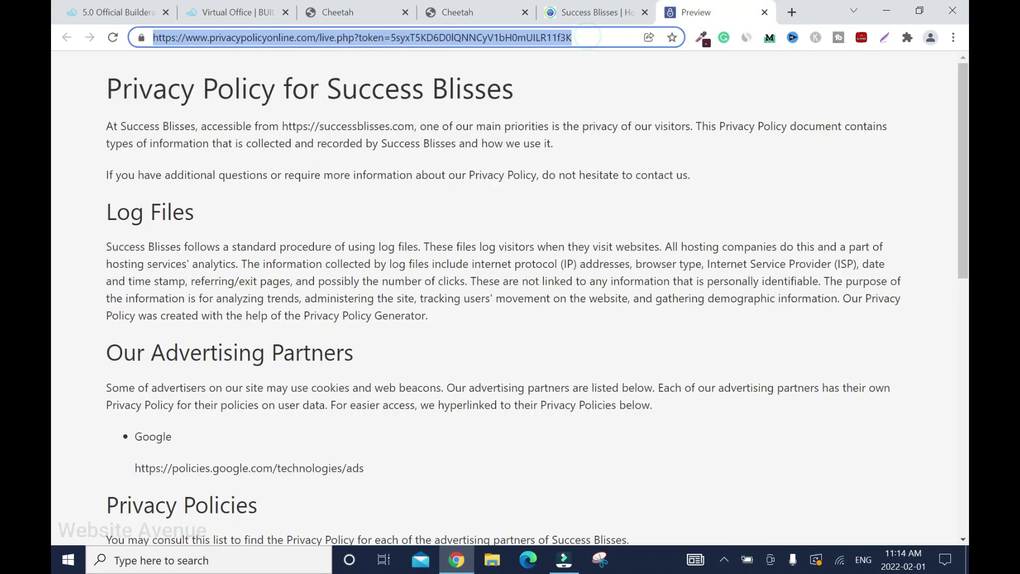
right_click(345, 38)
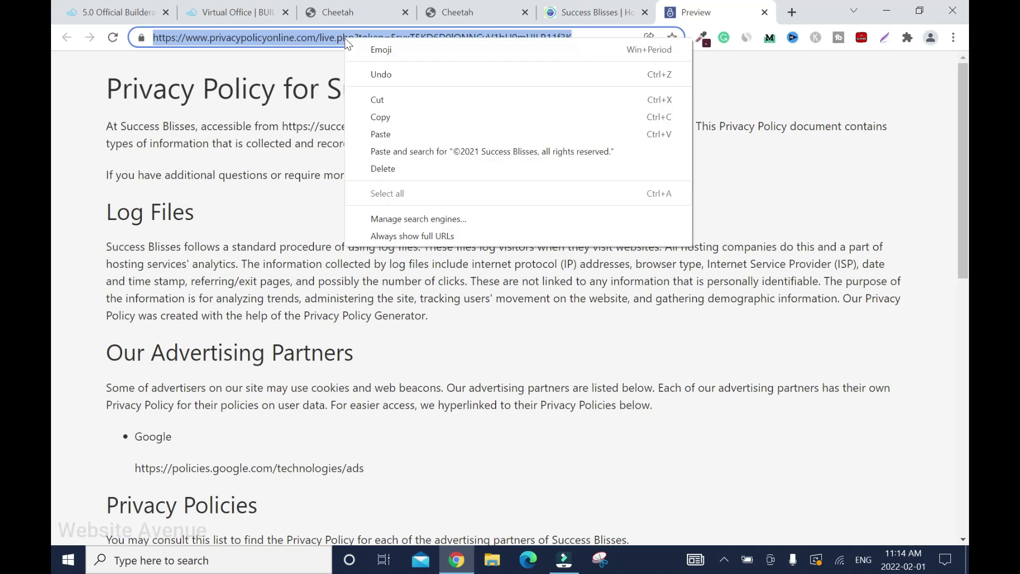
click(410, 117)
click(494, 12)
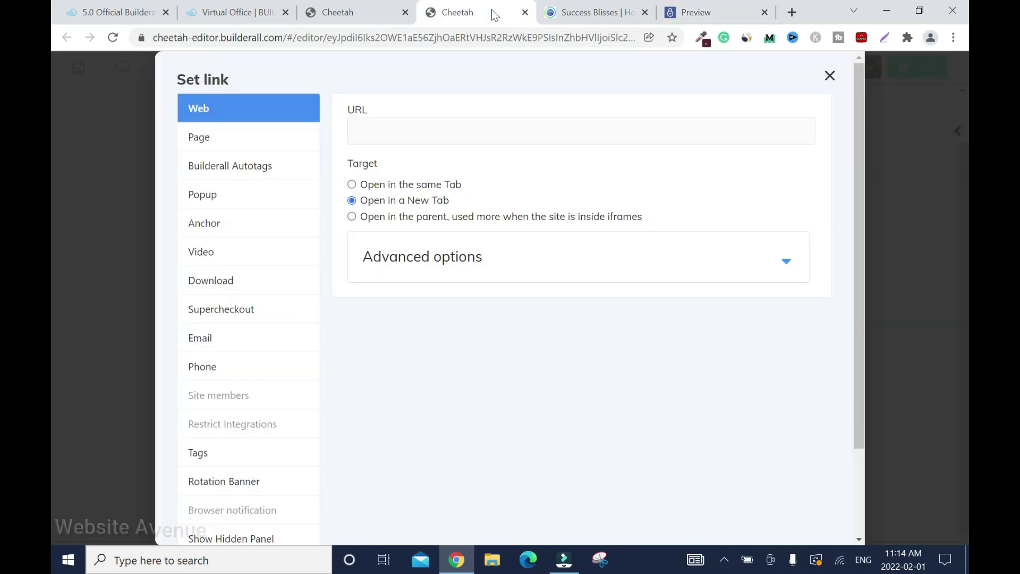
Enter the copied page address as the web URL for "Disclaimer" and apply the link.
click(445, 132)
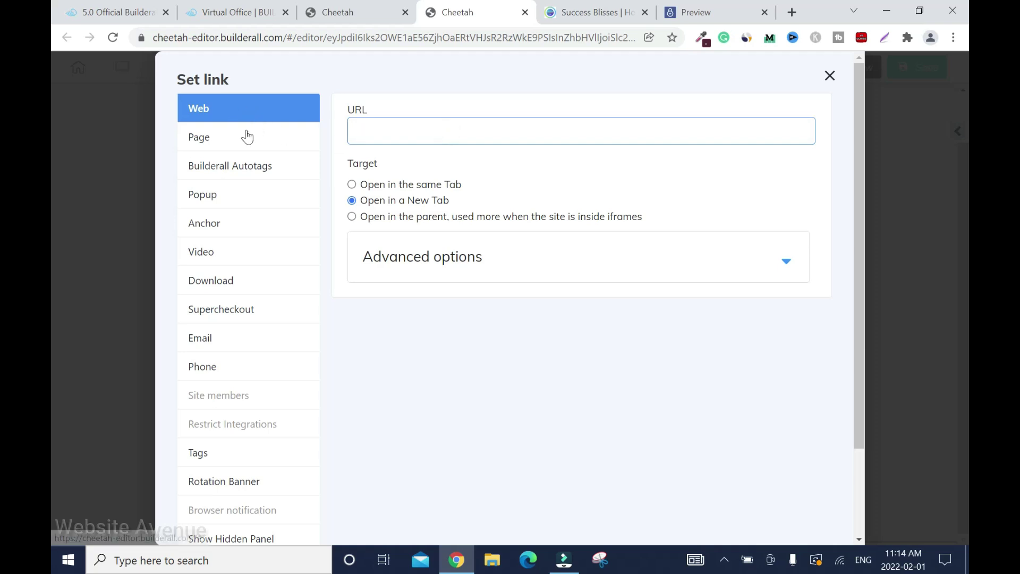
right_click(390, 130)
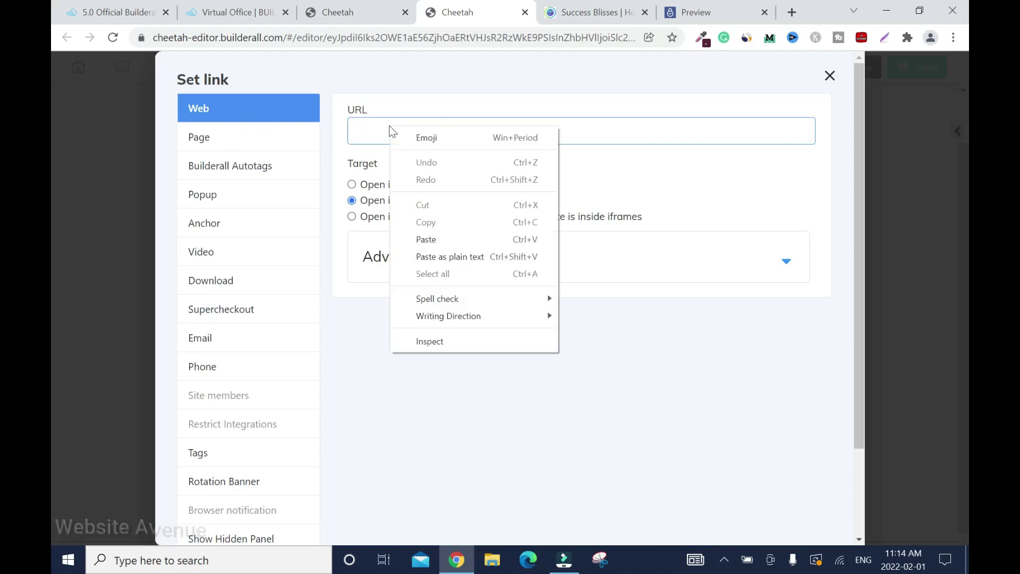
click(445, 240)
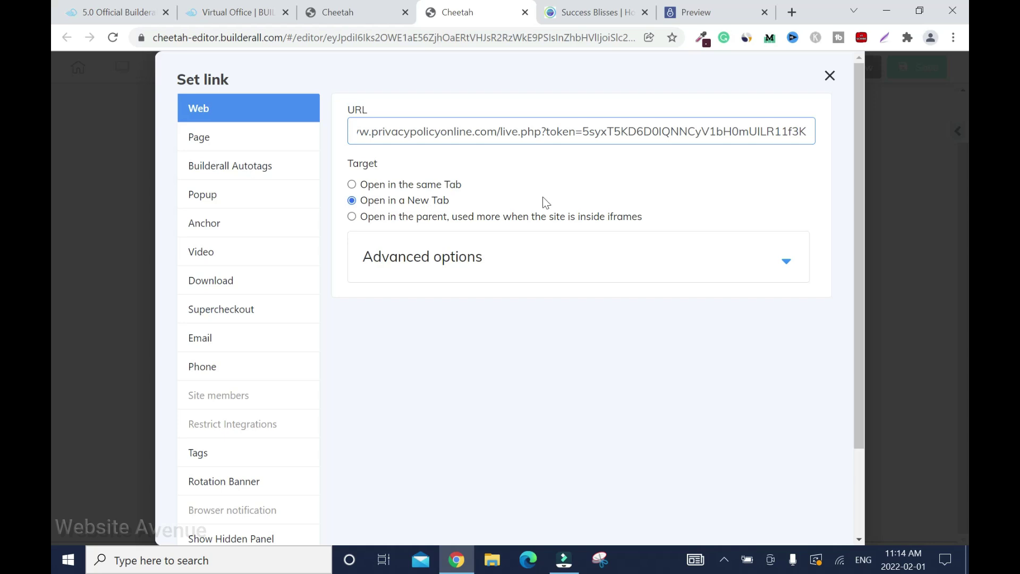
click(583, 10)
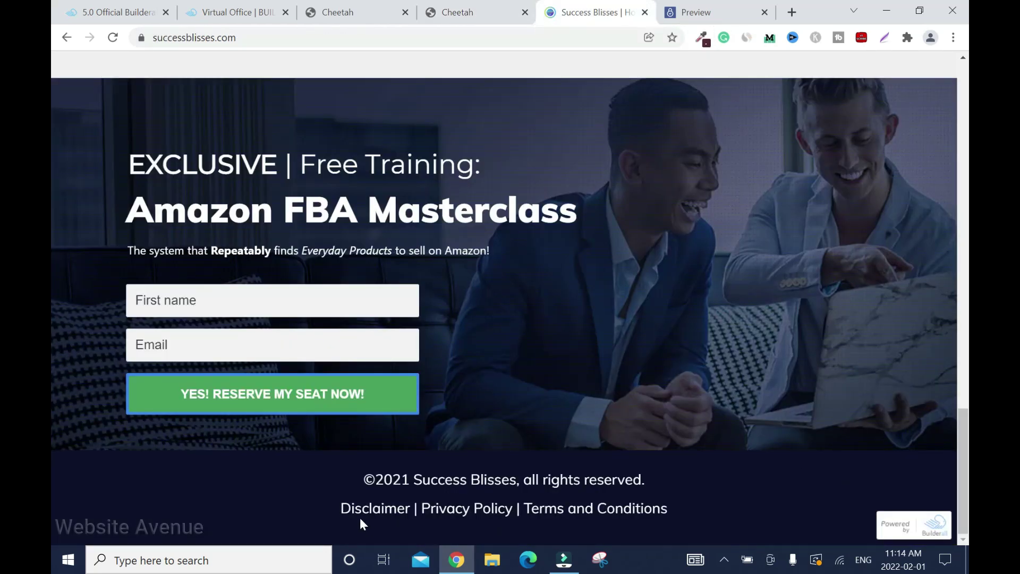
click(702, 12)
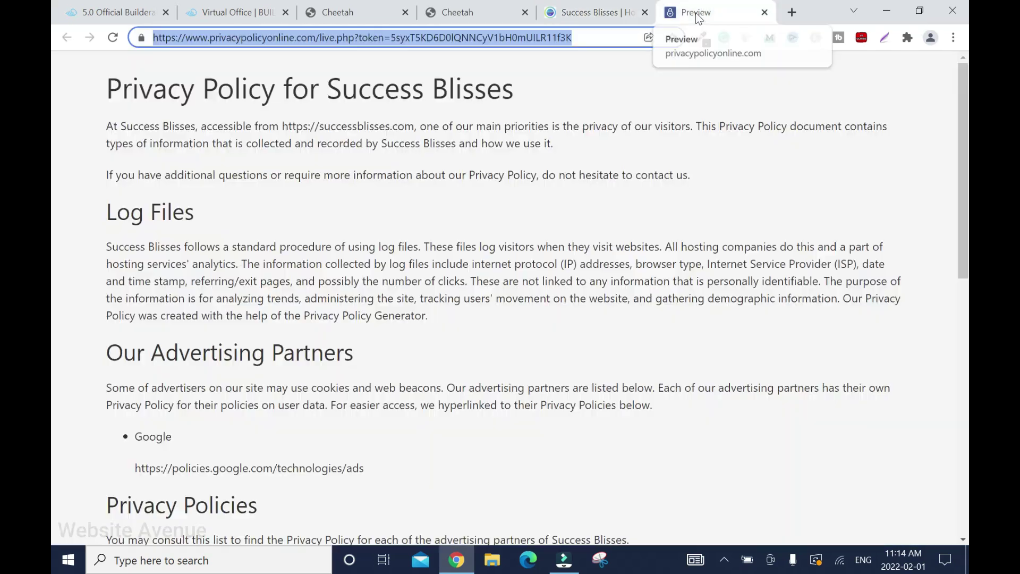
click(615, 11)
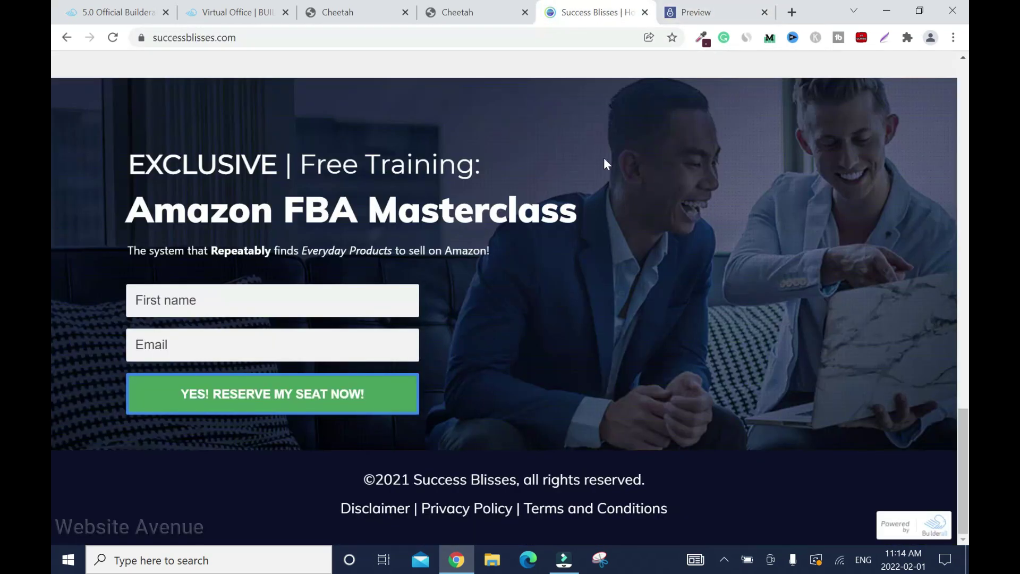
click(461, 15)
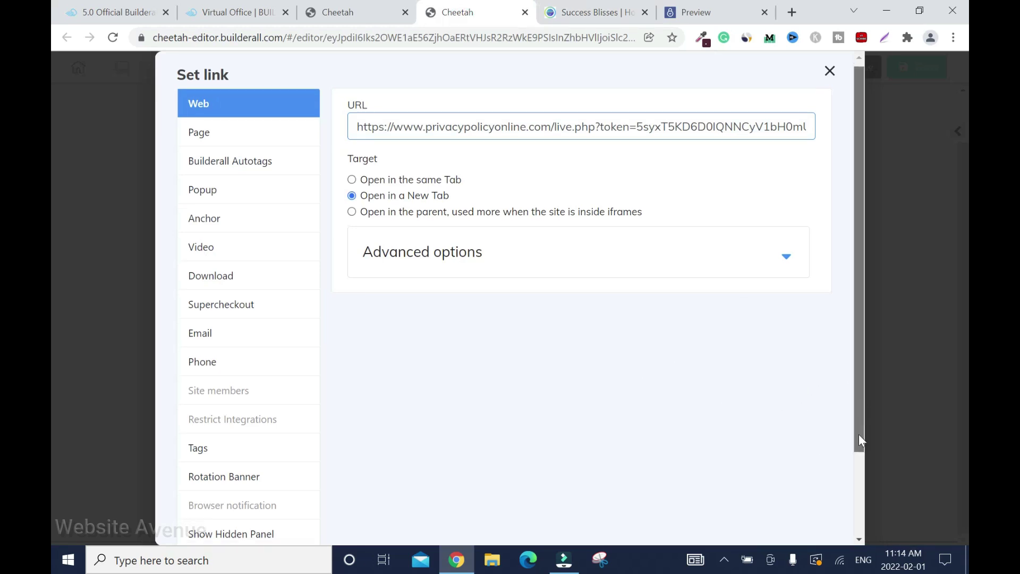
scroll(859, 435, down, 3)
click(790, 505)
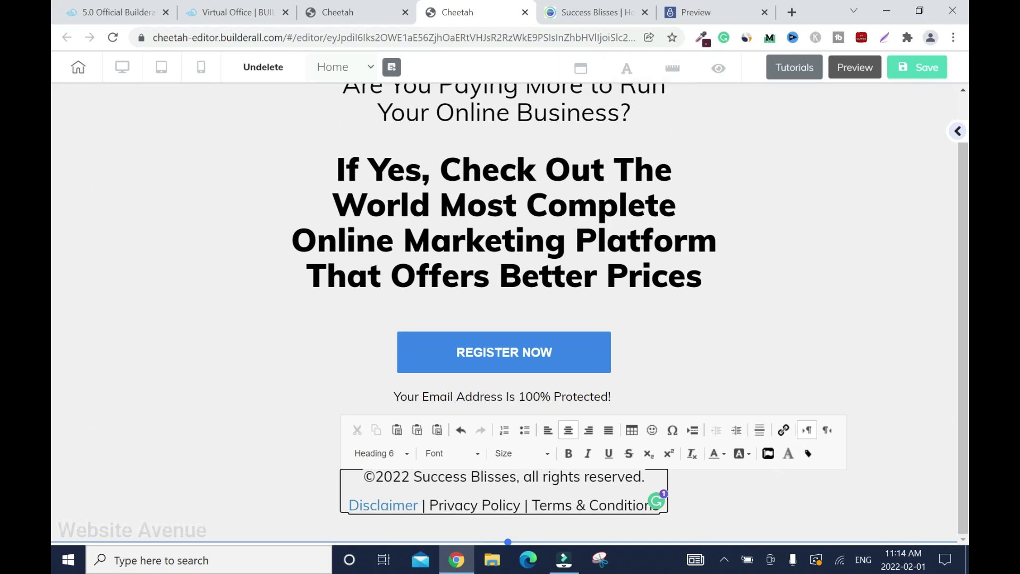
Close the disclaimer page, open the Privacy Policy page from the Success Blisses footer and copy its web address.
click(590, 12)
click(765, 12)
click(463, 508)
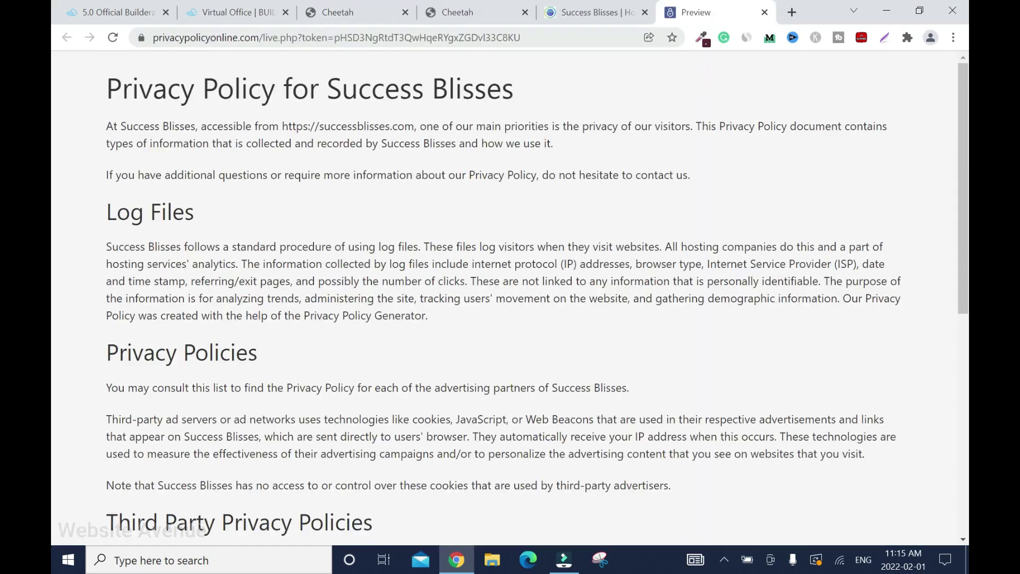
click(445, 38)
right_click(445, 37)
click(502, 122)
Link the footer words "Privacy Policy" in the Cheetah editor to the copied privacy policy page address.
click(467, 12)
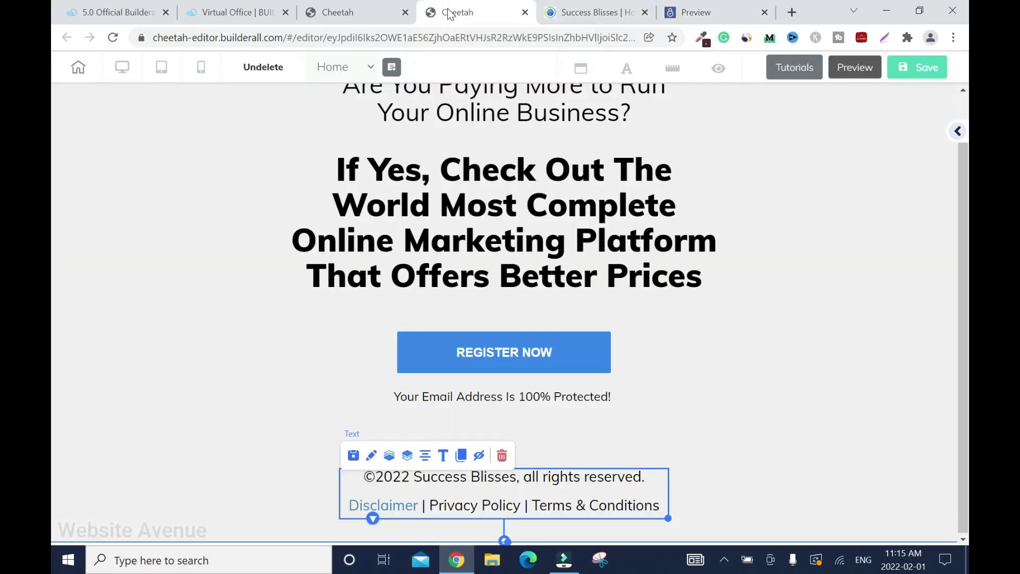
click(472, 511)
double_click(471, 505)
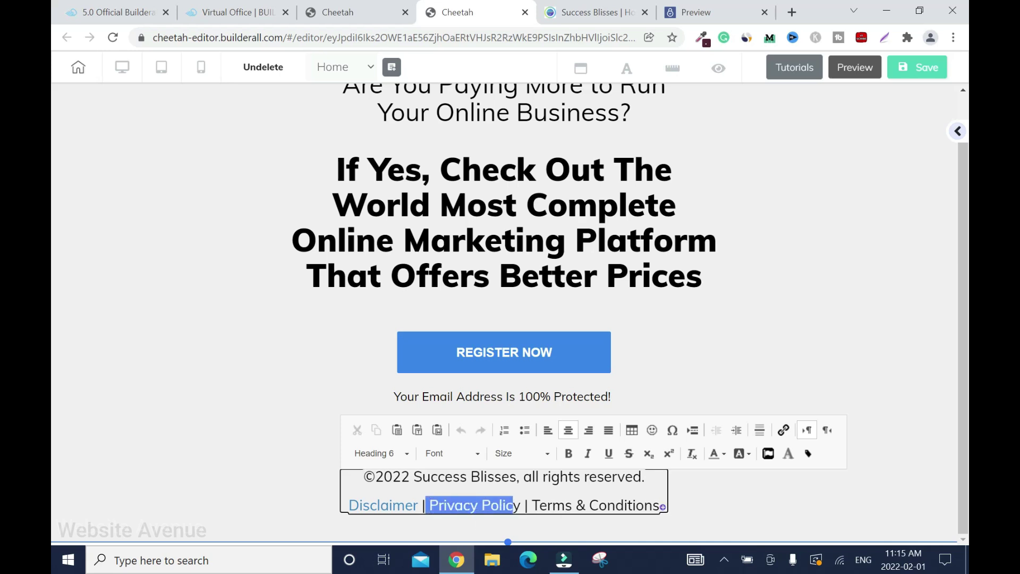
click(784, 430)
right_click(462, 132)
click(515, 230)
scroll(843, 456, down, 2)
click(815, 498)
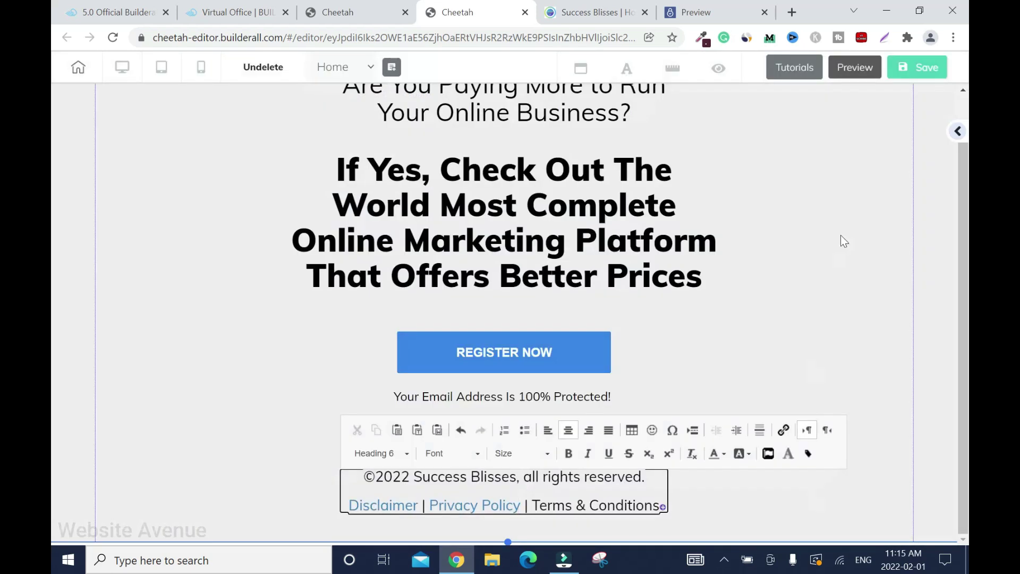
Close the privacy policy page, open the Terms & Conditions page from the Success Blisses footer and copy its web address.
click(765, 12)
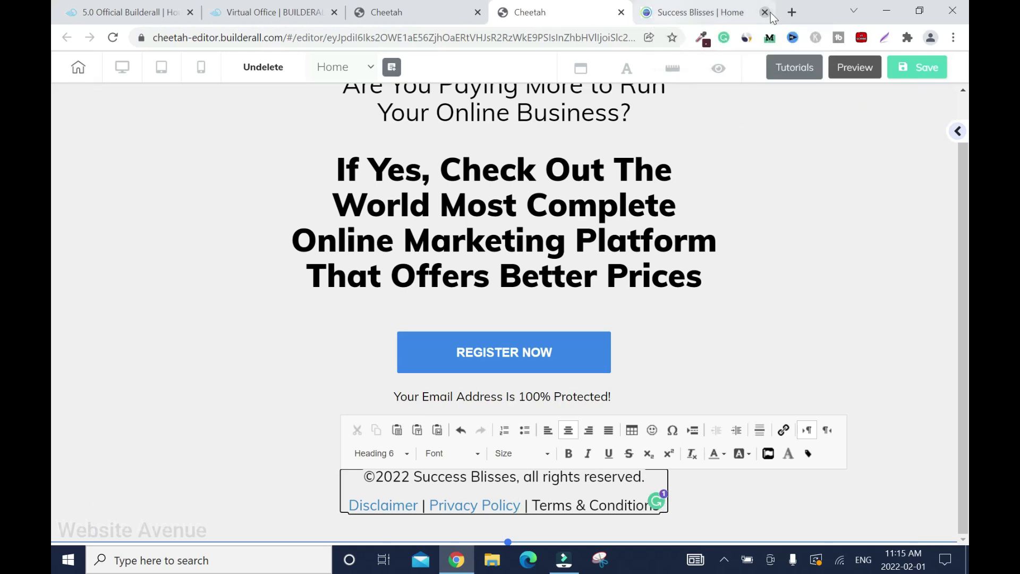
click(738, 13)
click(613, 510)
click(367, 37)
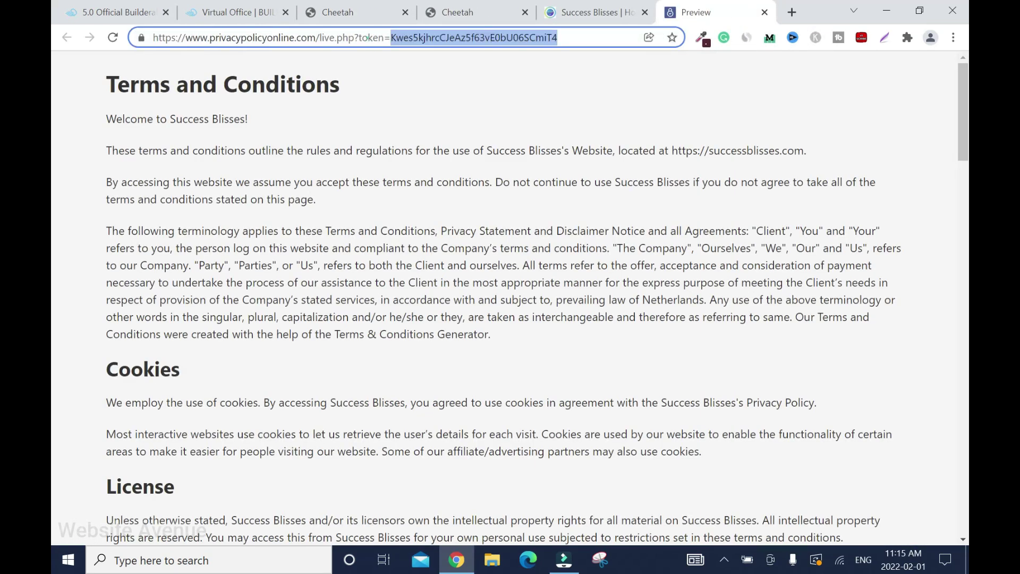
click(367, 37)
key(ctrl+a)
right_click(326, 40)
click(381, 122)
Link the footer words "Terms & Conditions" in the Cheetah editor to the copied terms page address.
click(505, 12)
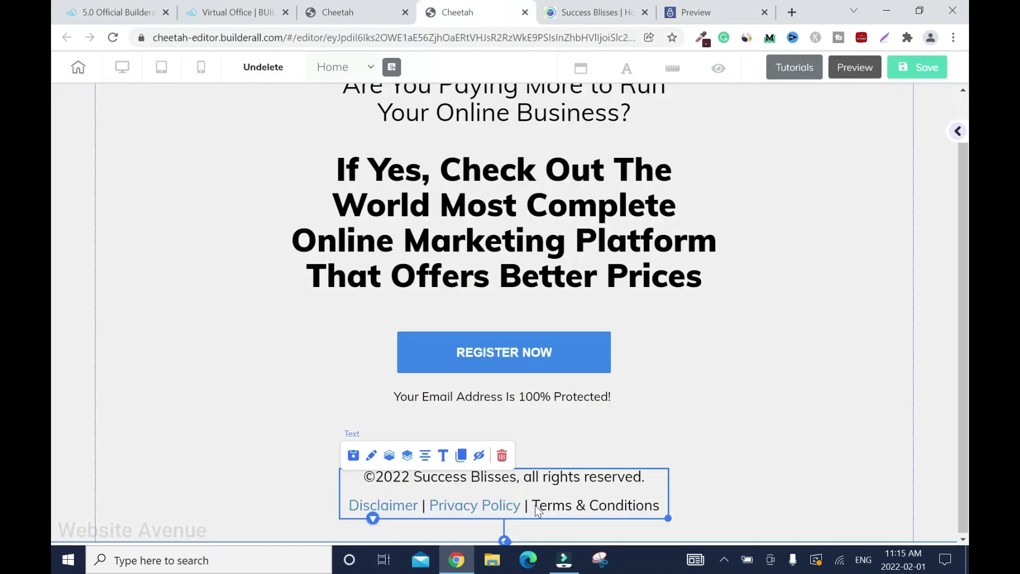
double_click(539, 513)
drag(532, 506, 661, 506)
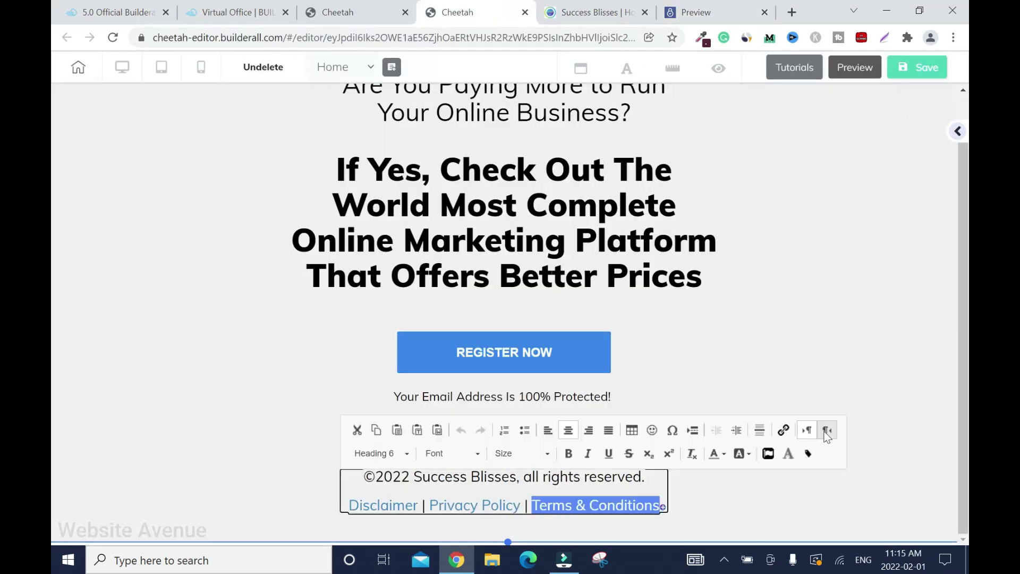
click(782, 434)
right_click(499, 133)
click(581, 251)
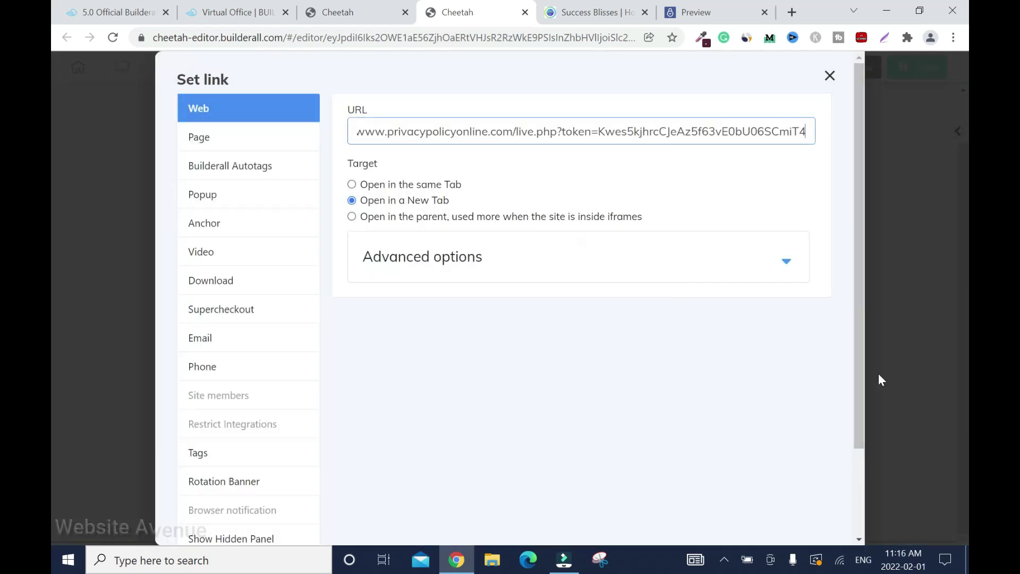
scroll(841, 494, down, 3)
click(798, 503)
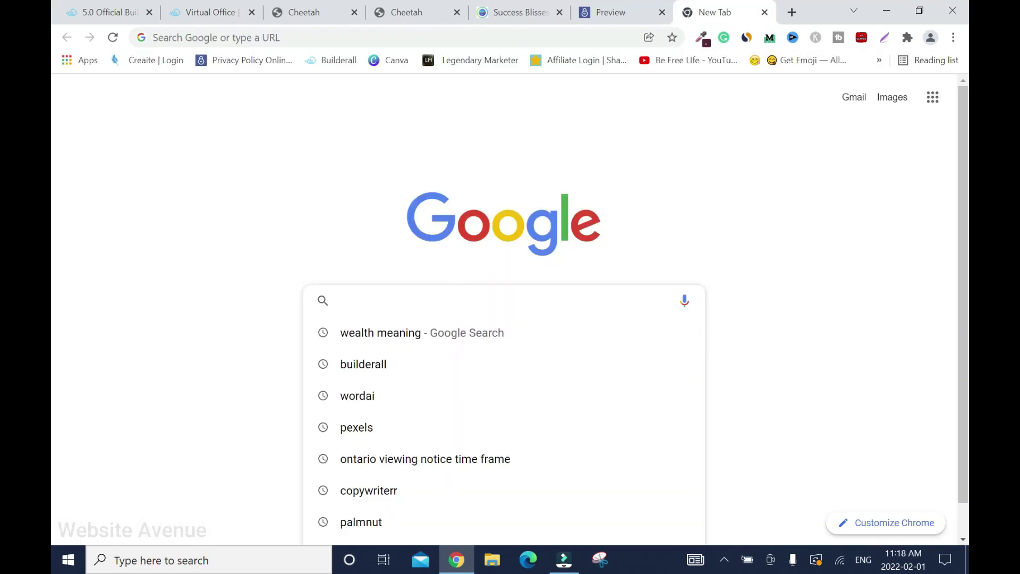
Search Google for "this website is not a part of facebook".
text(this )
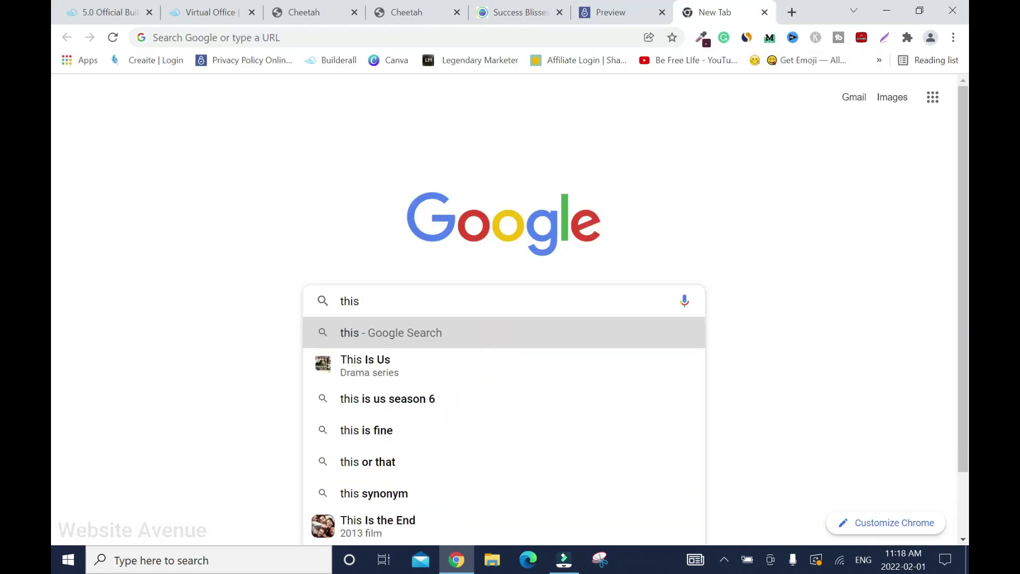
text(website )
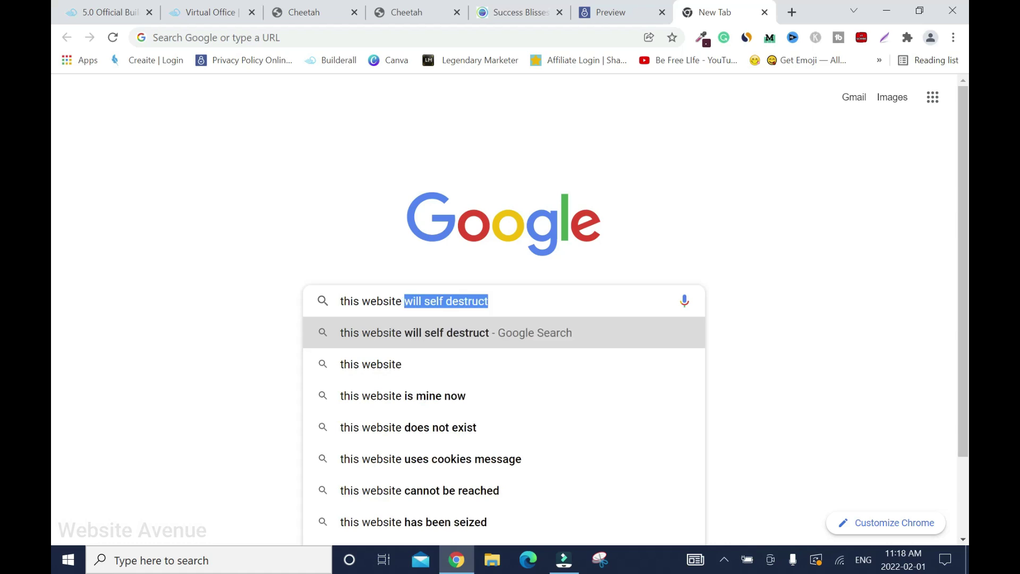
text(is not a)
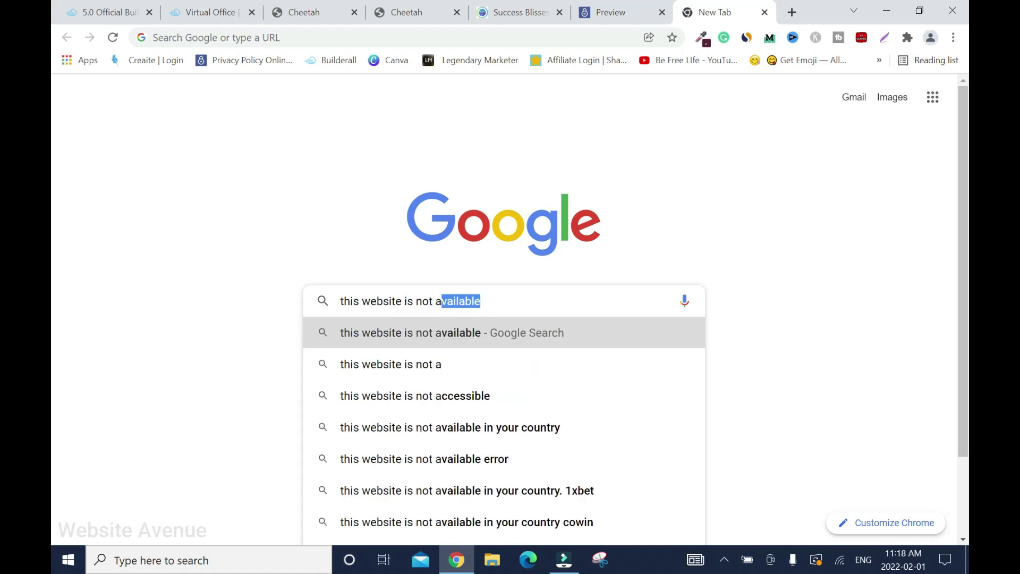
text( part)
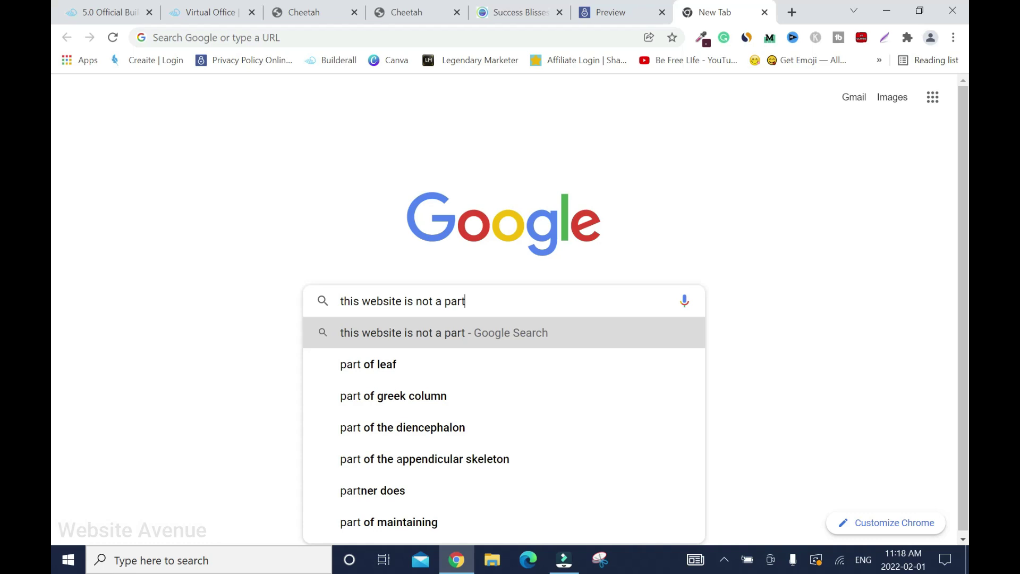
text( of f)
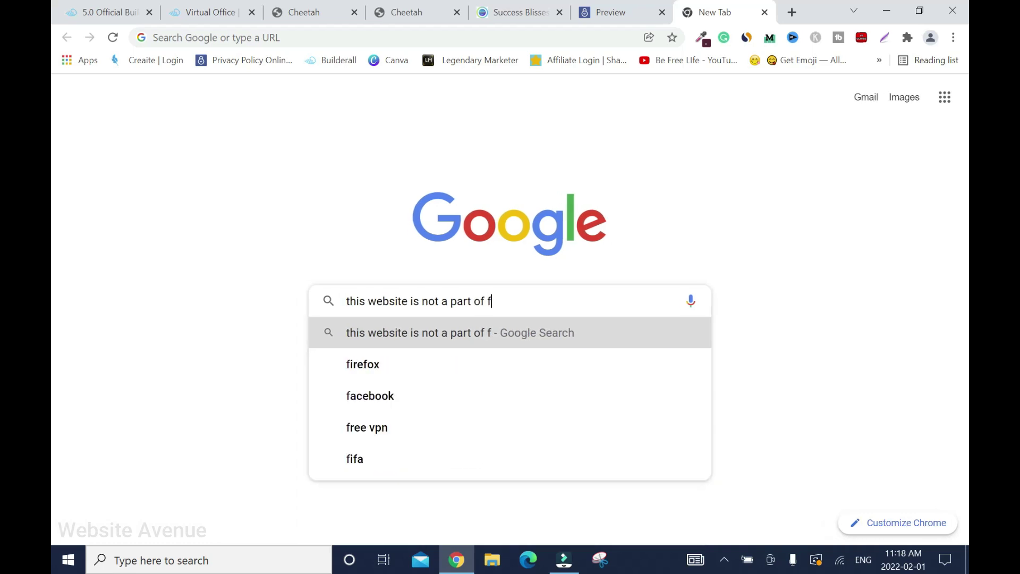
text(acebook)
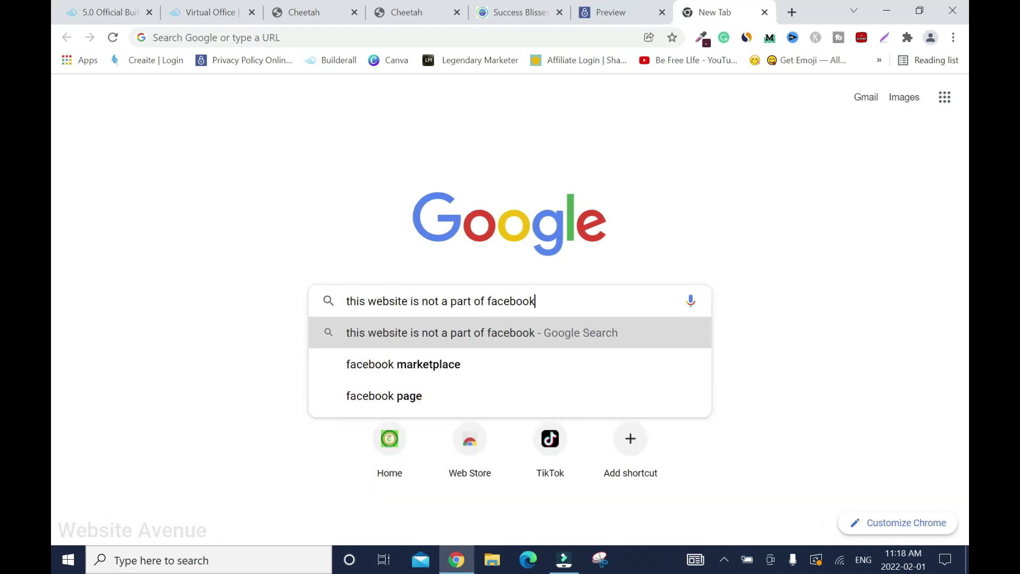
key(Return)
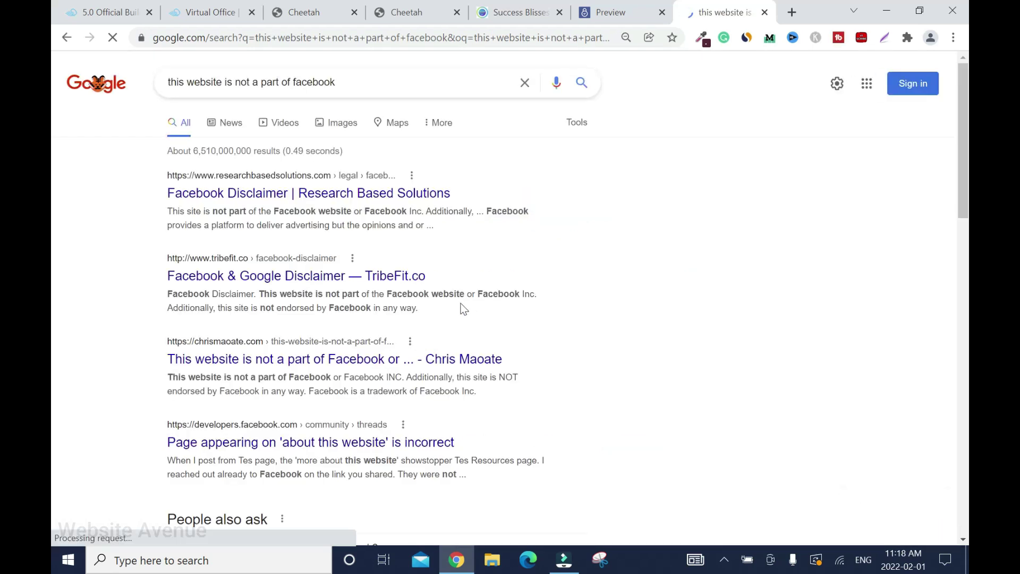
Open the Research Based Solutions Facebook Disclaimer page and copy the paragraph beginning "This site is not part of the Facebook website".
click(311, 196)
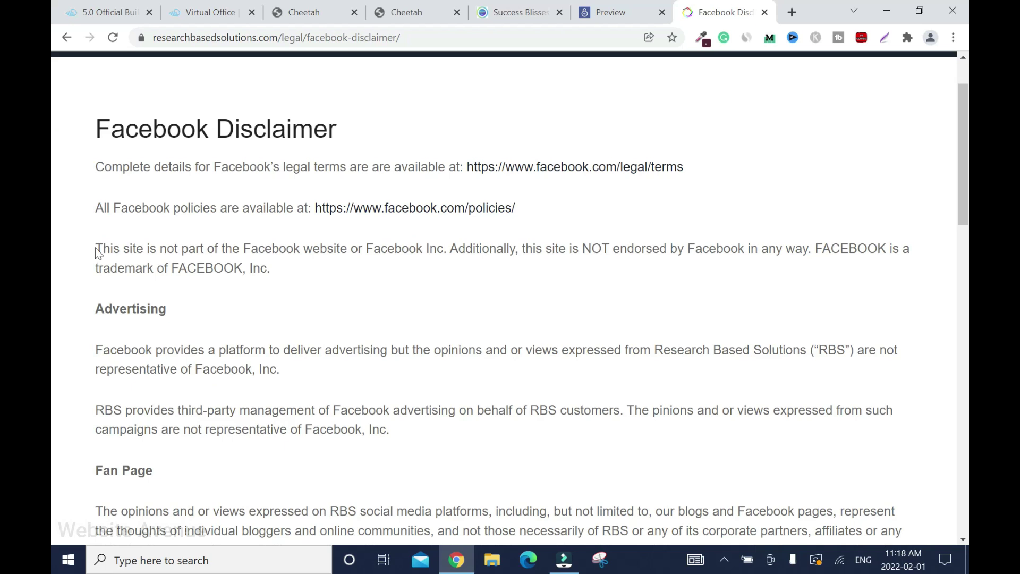
drag(97, 253, 271, 268)
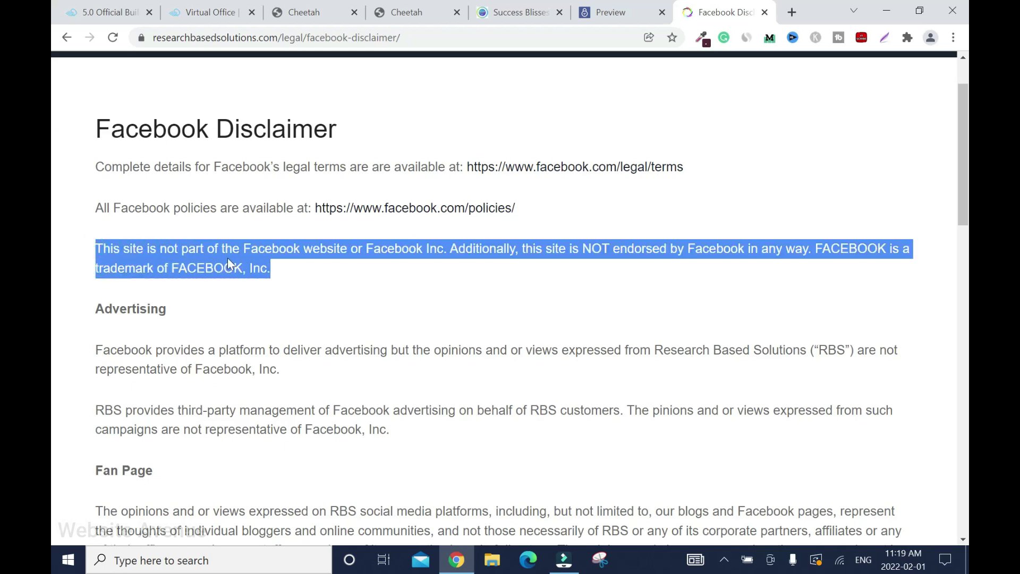
right_click(230, 265)
click(264, 270)
Add a Title H5 text below the footer links in the Cheetah editor and replace its wording with the copied Facebook disclaimer.
click(408, 12)
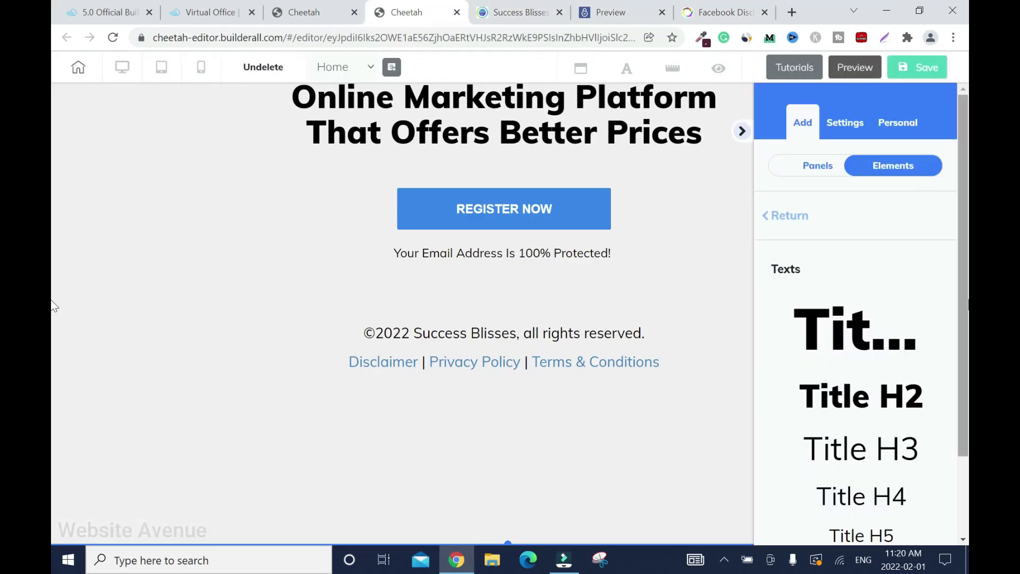
drag(878, 436, 512, 474)
double_click(512, 474)
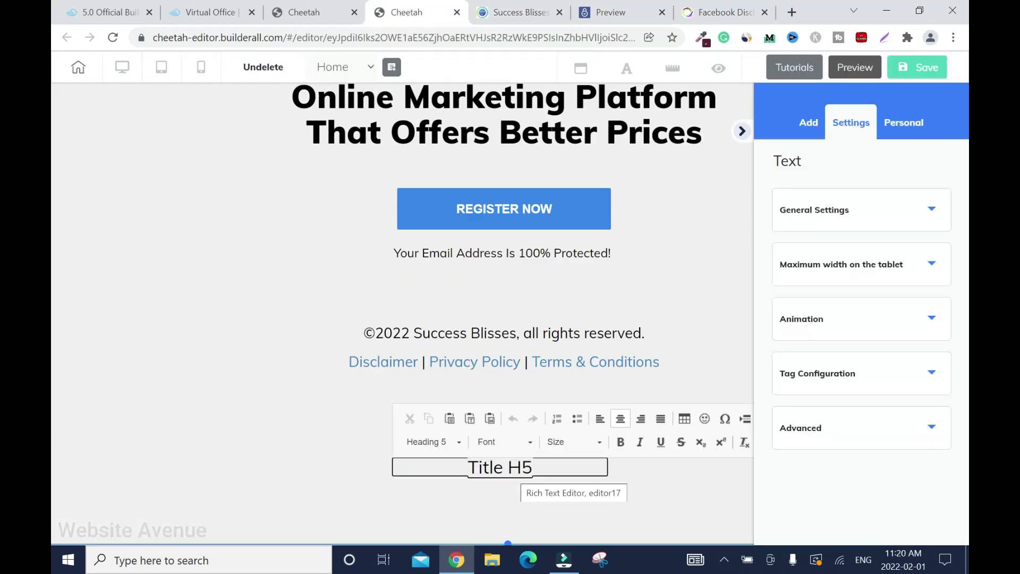
key(ctrl+v)
click(743, 132)
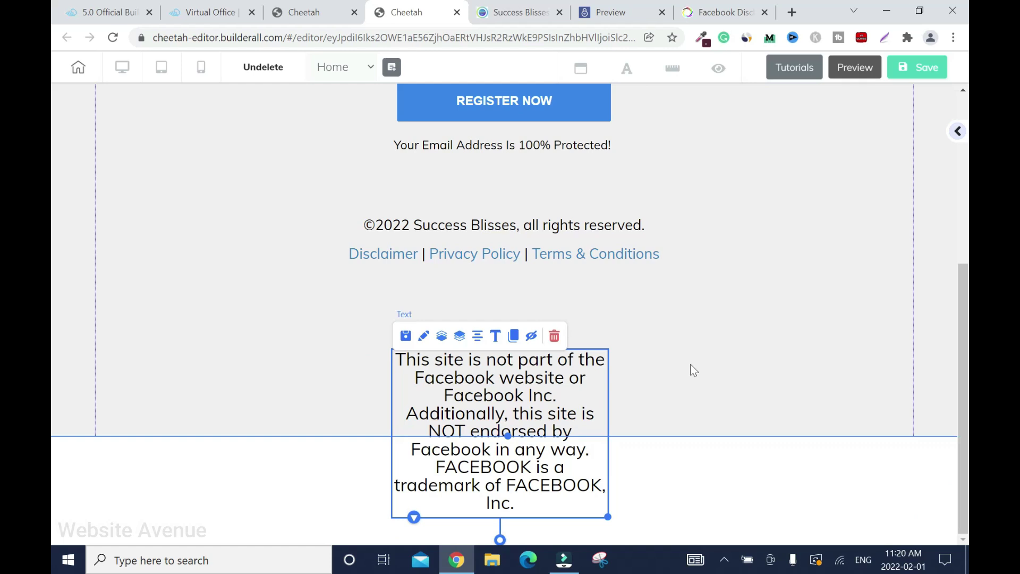
Widen the Facebook disclaimer text box to fit three lines and position it directly beneath the footer links.
click(601, 417)
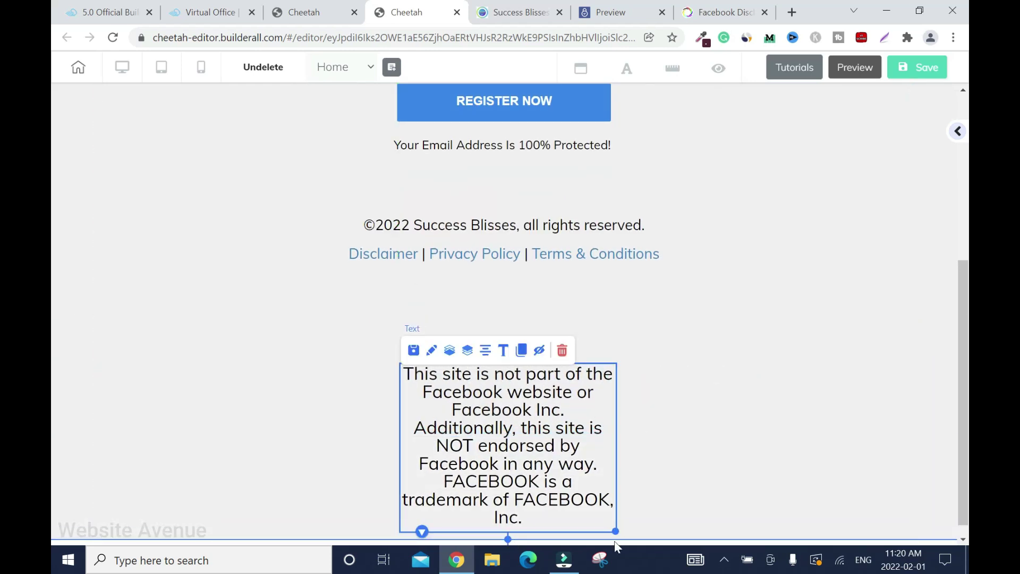
drag(615, 531, 868, 444)
drag(632, 404, 508, 322)
click(601, 481)
scroll(510, 497, up, 3)
click(526, 396)
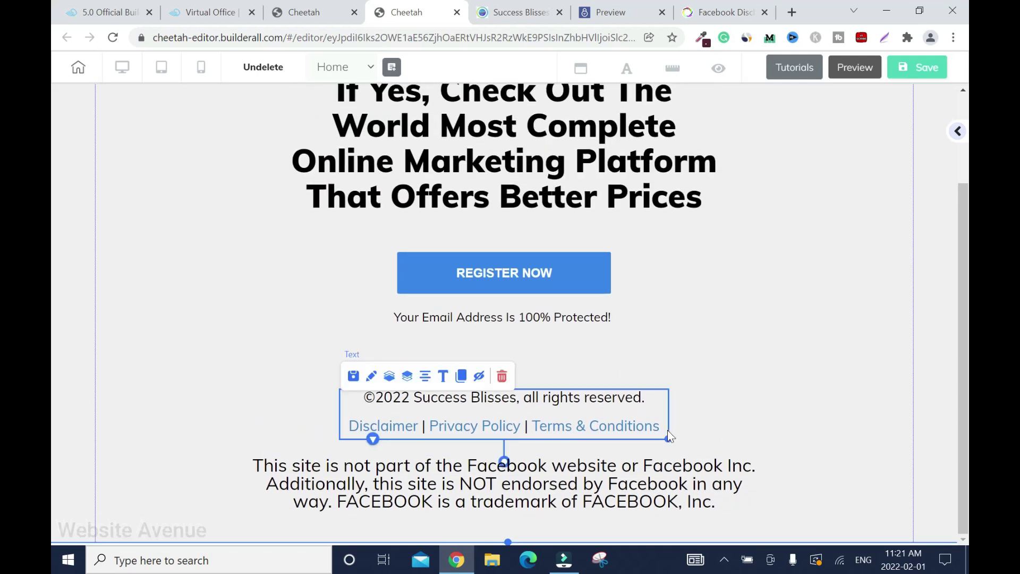
Reduce the Facebook disclaimer's text size and narrow its box, keeping it centered in three lines under the footer links.
click(504, 481)
double_click(504, 481)
click(292, 440)
click(297, 406)
click(919, 405)
click(611, 502)
drag(753, 505, 701, 502)
click(337, 442)
click(817, 398)
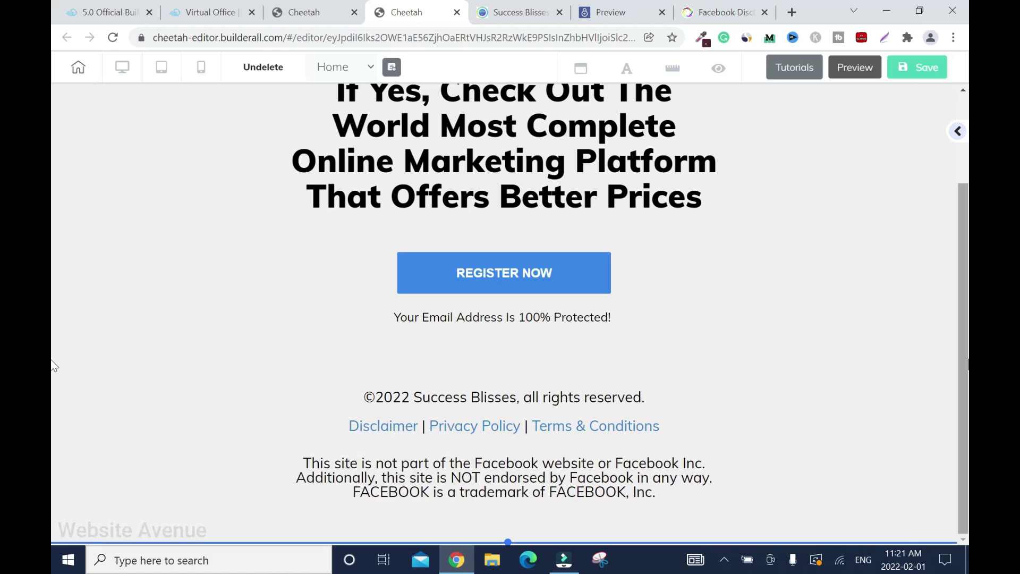
Save the landing page, publish the site and close the publishing dialog.
scroll(963, 351, up, 3)
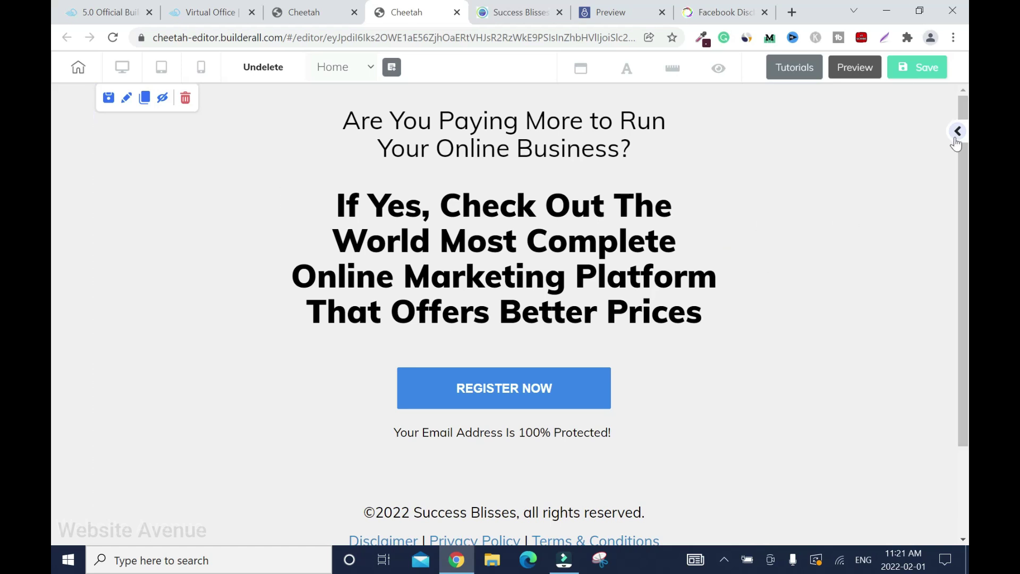
click(918, 72)
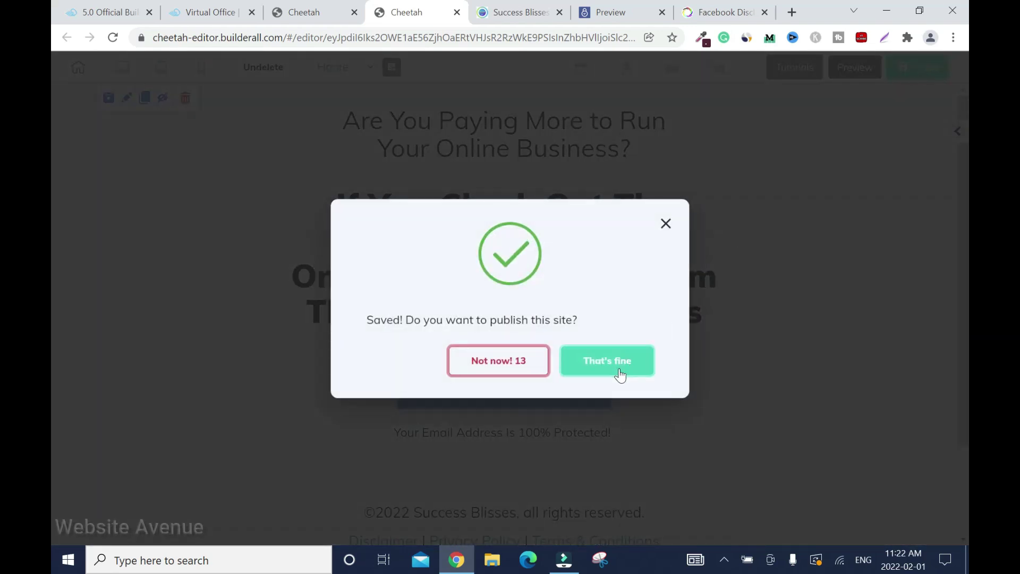
click(620, 375)
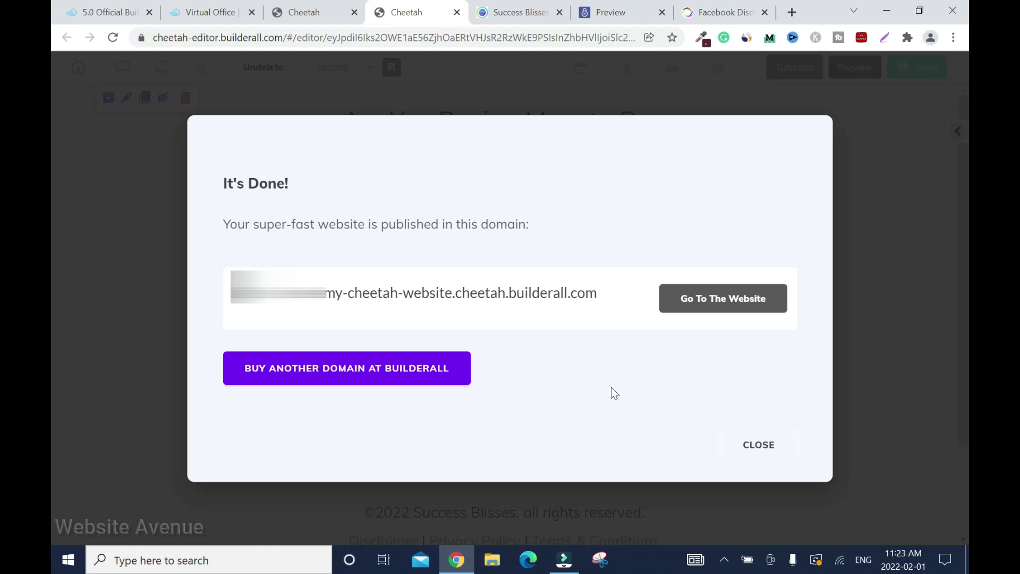
click(760, 443)
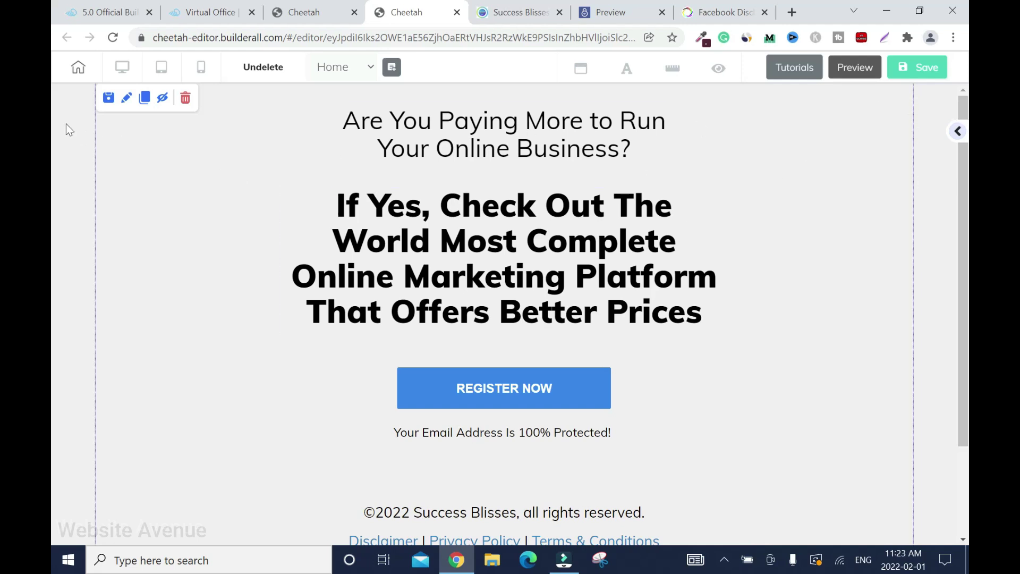
Open the page panel's background settings and set its background color to the red shade BF5656.
click(127, 101)
drag(909, 206, 917, 262)
scroll(866, 277, down, 1)
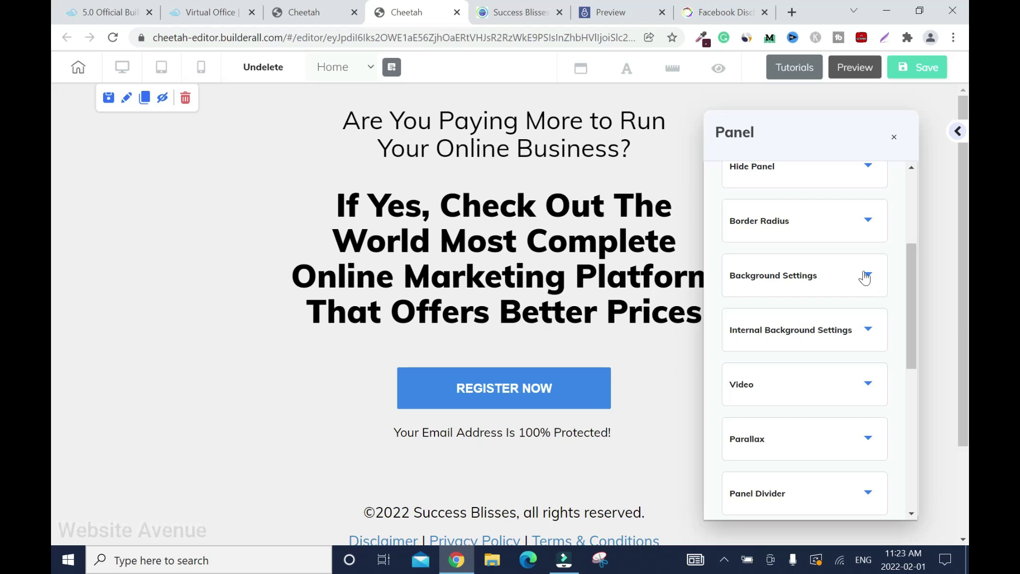
click(867, 275)
scroll(808, 266, down, 4)
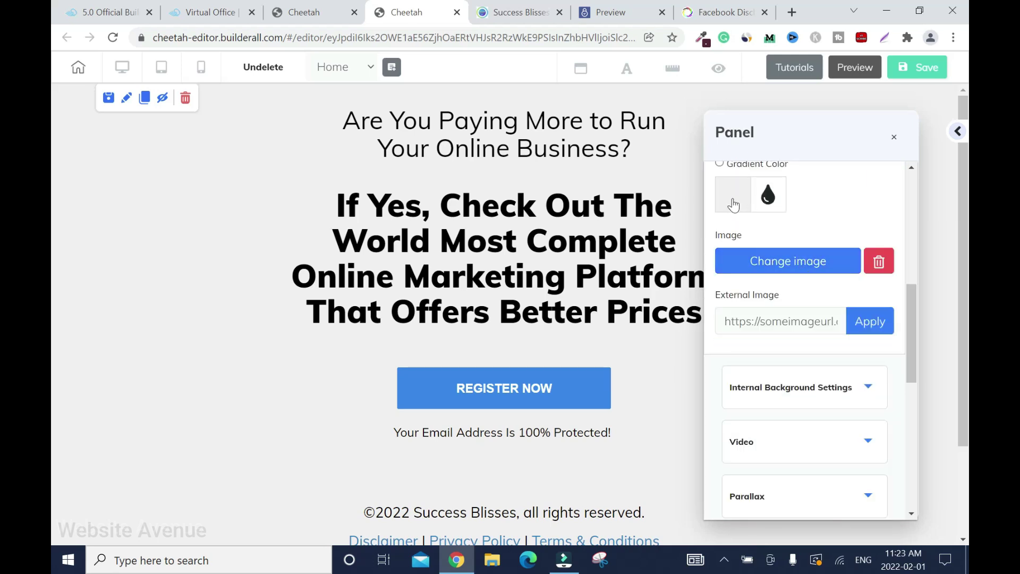
click(767, 206)
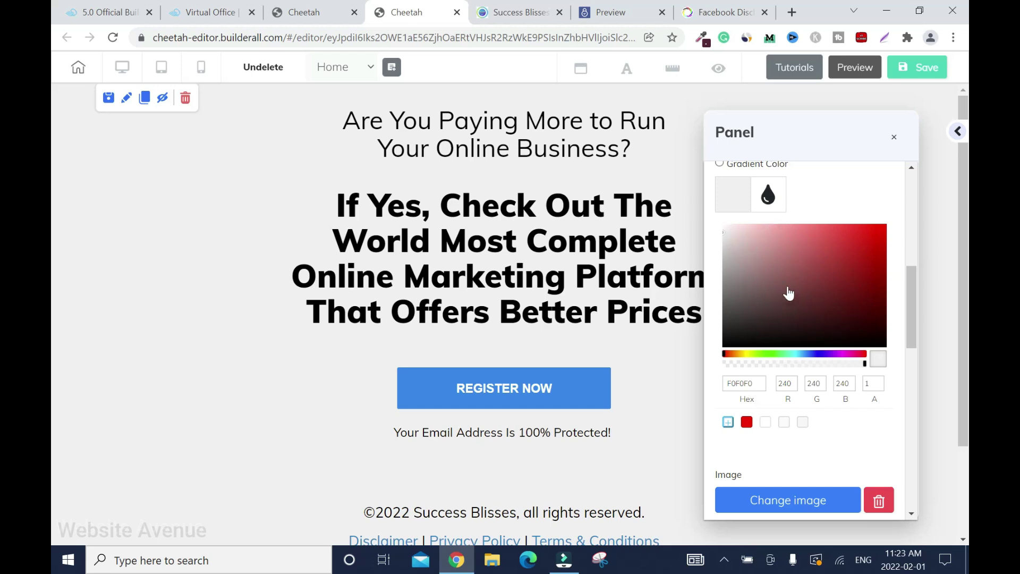
click(813, 259)
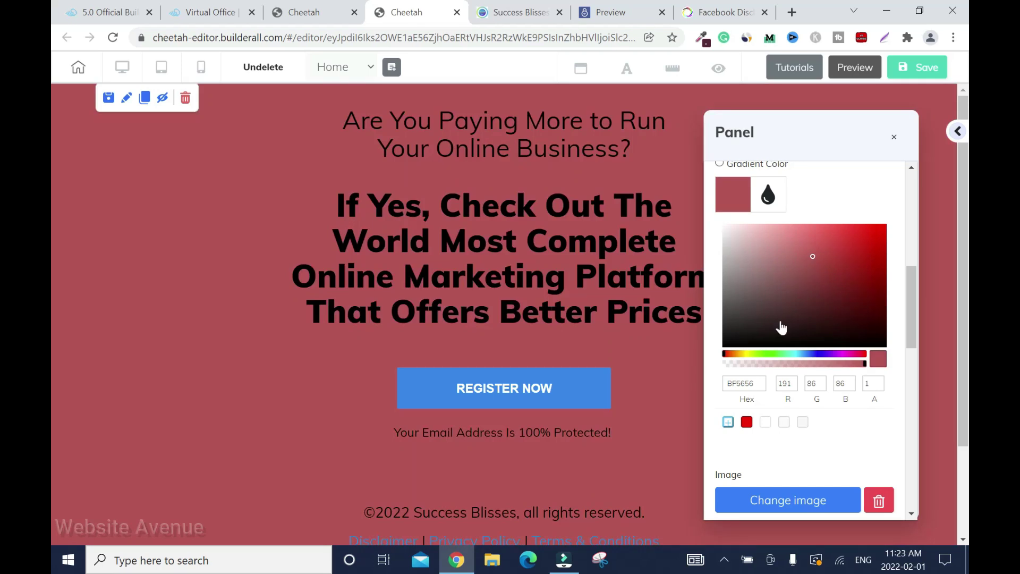
Shift the panel background's hue to blue-violet 5856BF and compare it with the Builderall home page's background.
drag(810, 356, 819, 360)
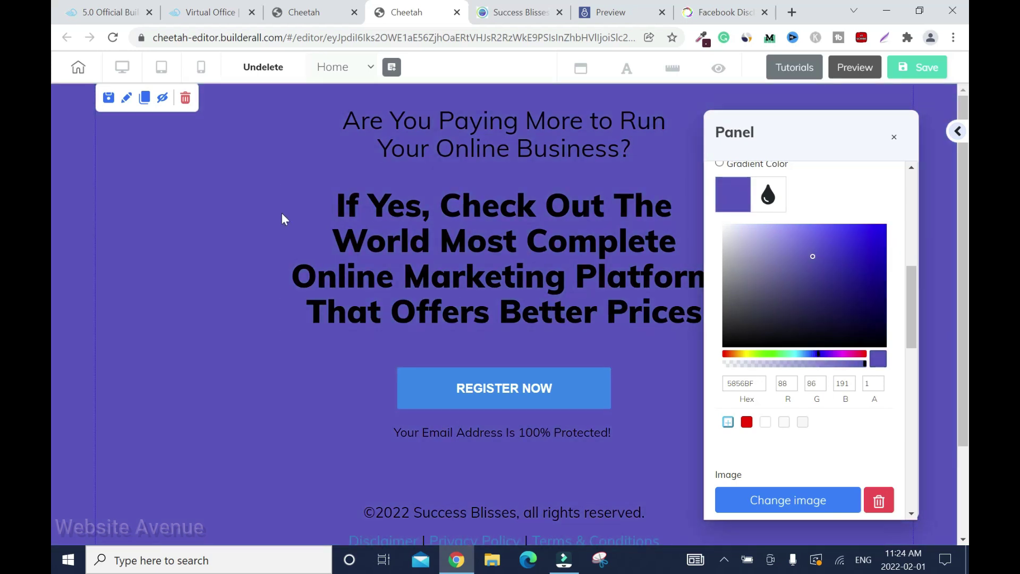
click(106, 11)
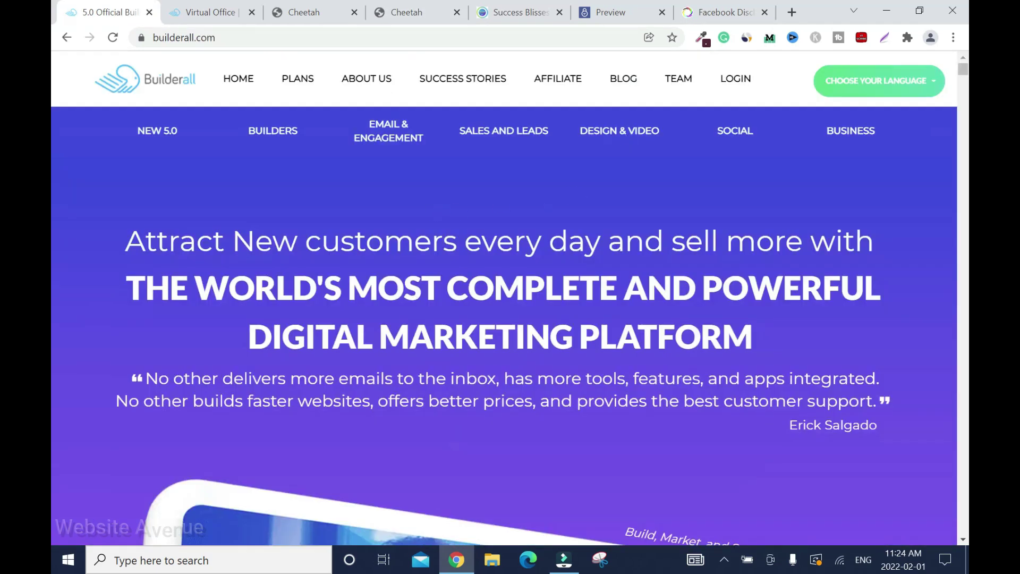
click(409, 13)
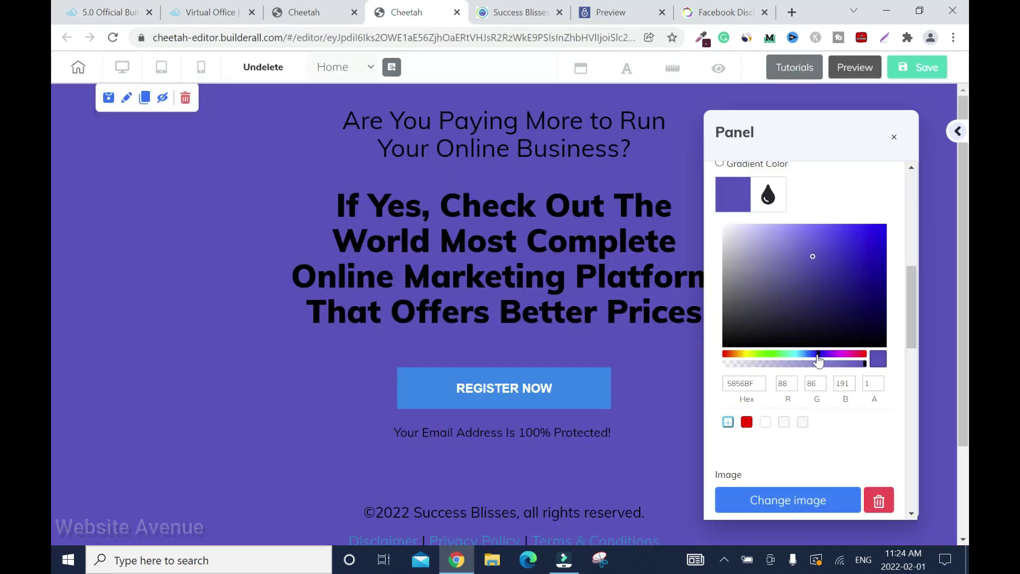
Brighten the panel's solid background color to blue 4845EE, compare it with the Builderall home page, and close the panel settings.
mouse_move(816, 255)
mouse_down()
mouse_move(856, 244)
mouse_move(835, 244)
mouse_move(824, 262)
mouse_move(839, 234)
mouse_up()
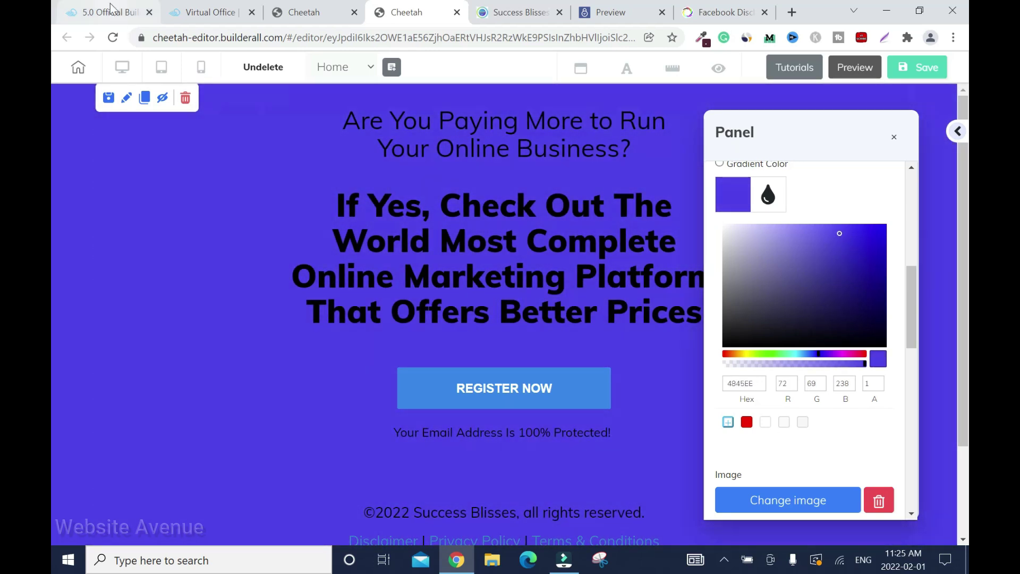
click(106, 12)
click(425, 14)
click(894, 137)
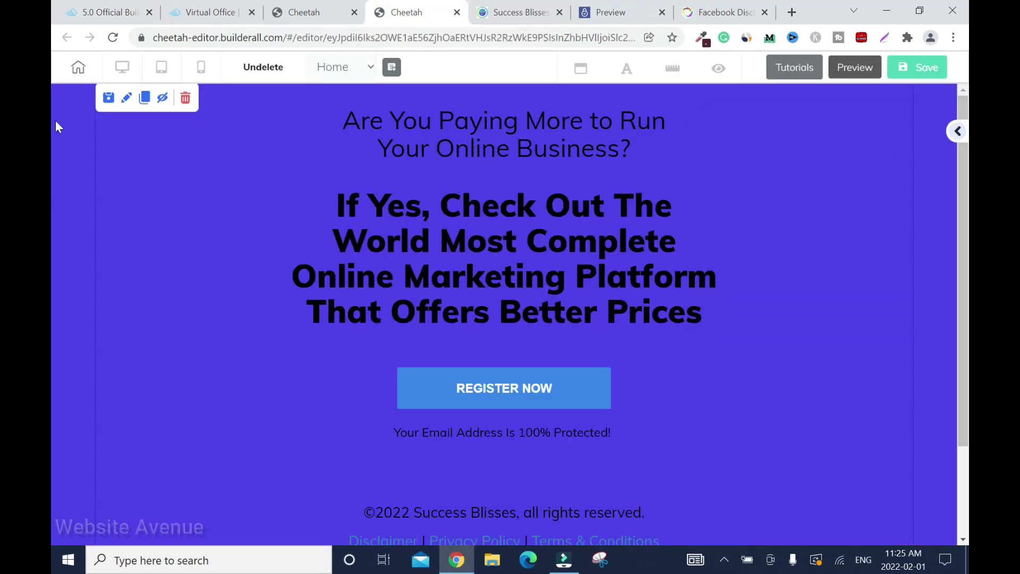
Switch the page panel's background to a gradient running from purple 8727E5 to blue, then close the panel settings.
click(126, 98)
scroll(914, 284, up, 2)
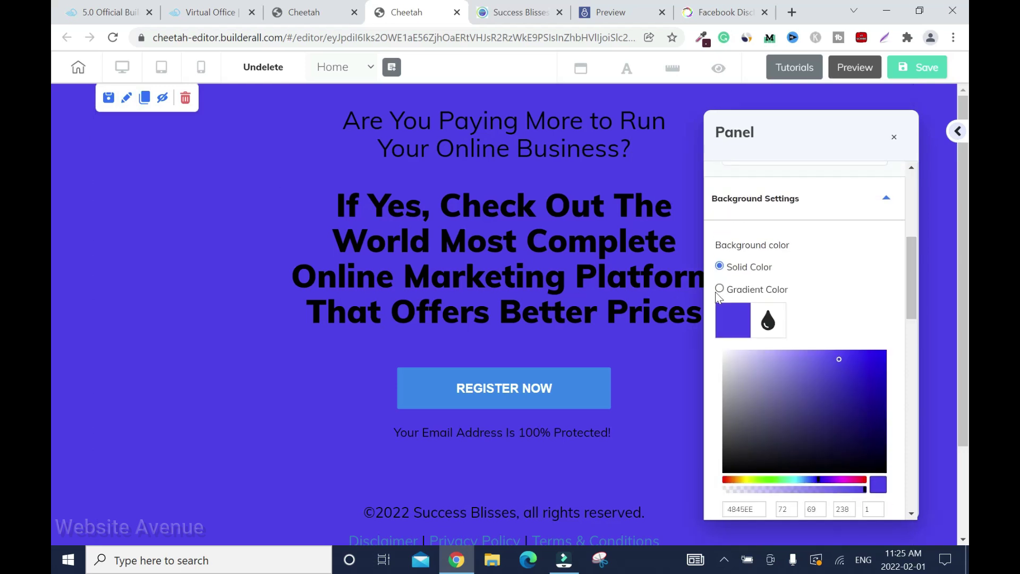
click(720, 289)
click(769, 355)
scroll(911, 326, down, 3)
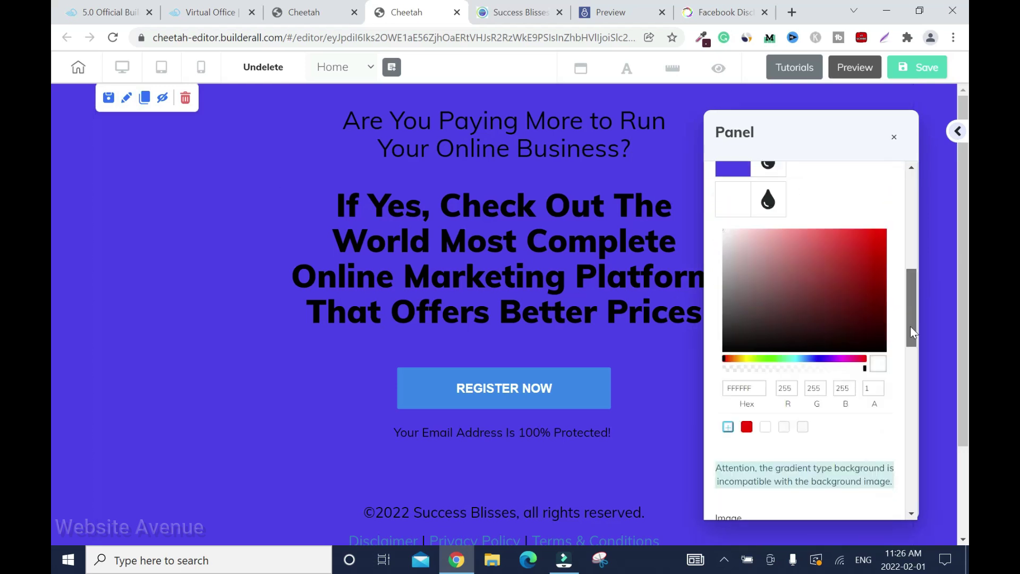
mouse_move(912, 325)
mouse_down()
mouse_move(911, 311)
mouse_move(913, 342)
mouse_up()
click(733, 203)
click(831, 365)
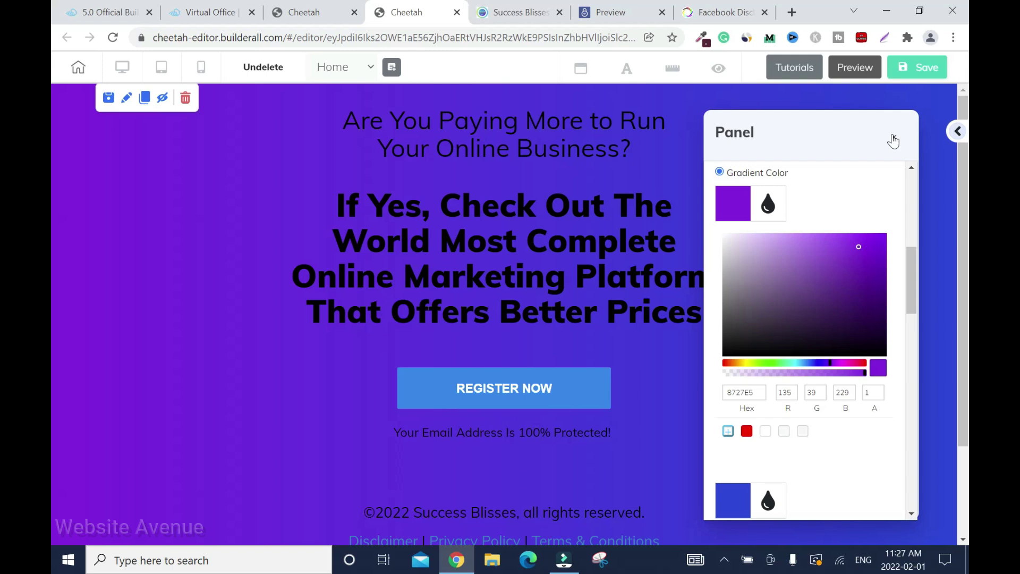
double_click(740, 393)
click(894, 138)
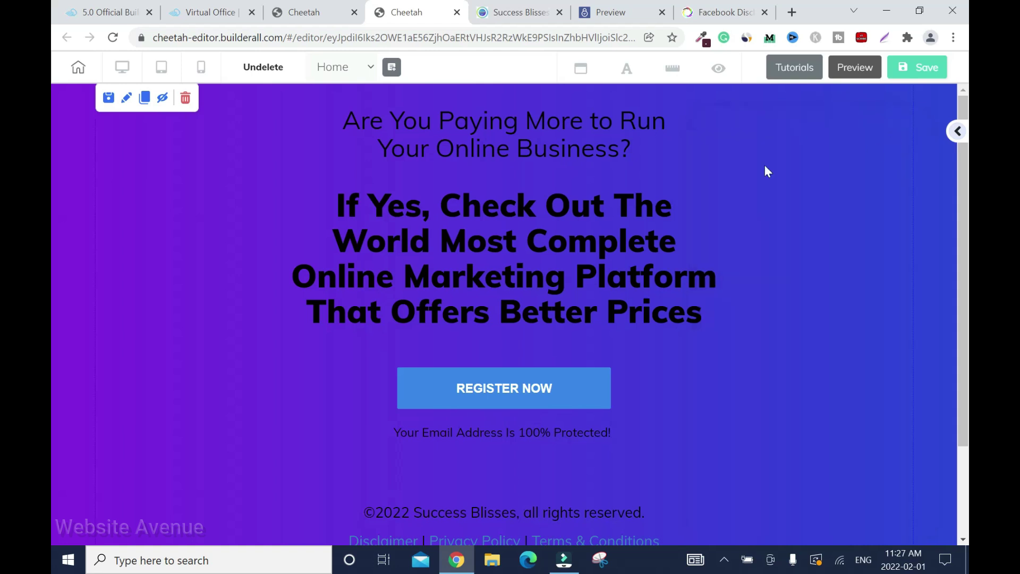
Compare the landing page's gradient background and text colors with the Builderall home page.
click(110, 12)
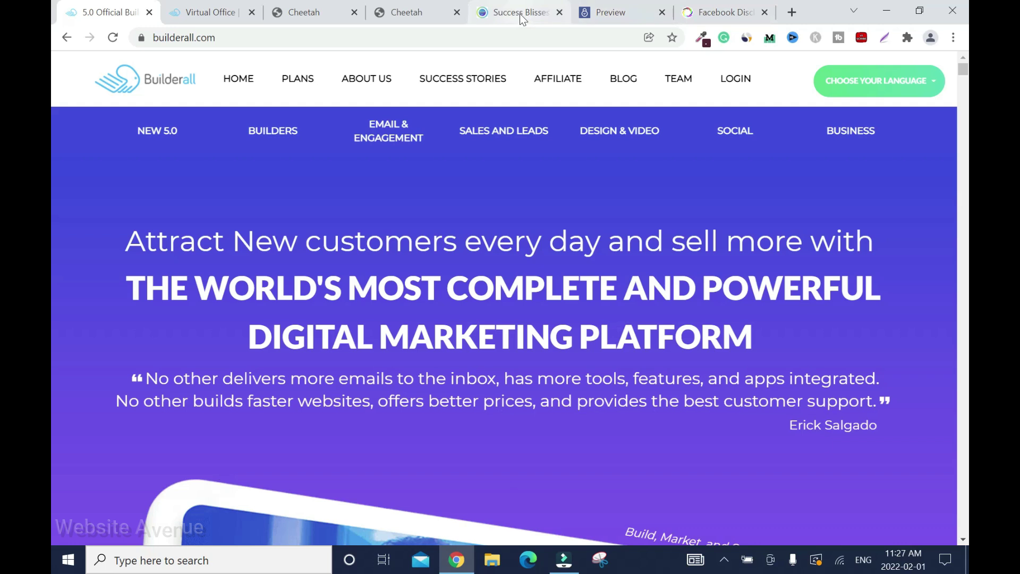
click(416, 15)
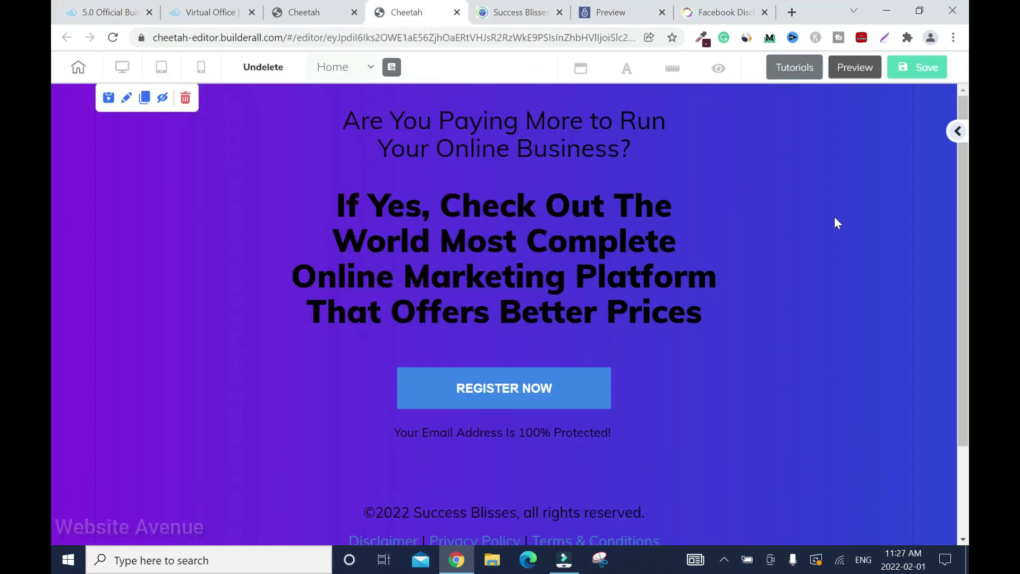
click(119, 18)
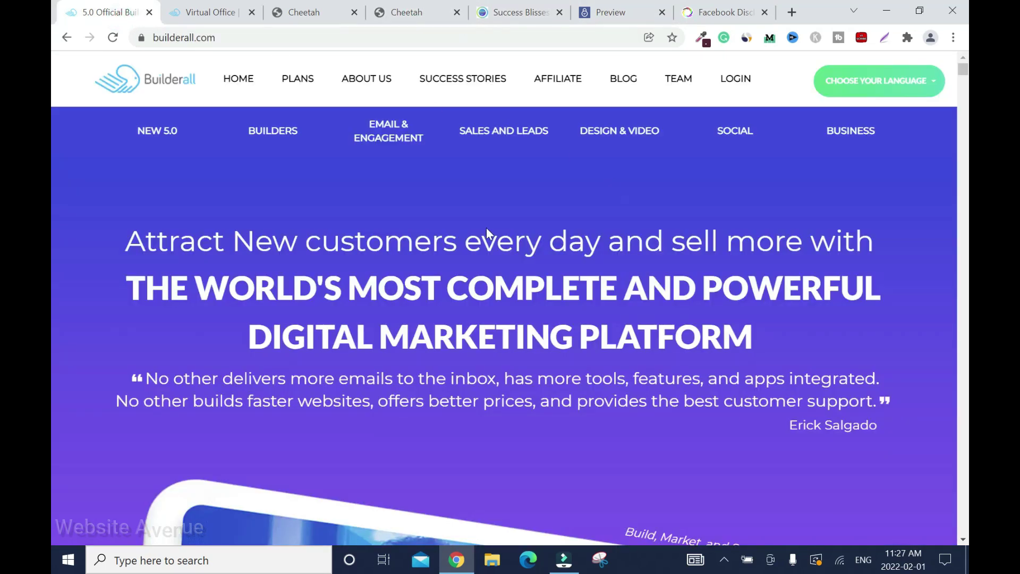
click(411, 11)
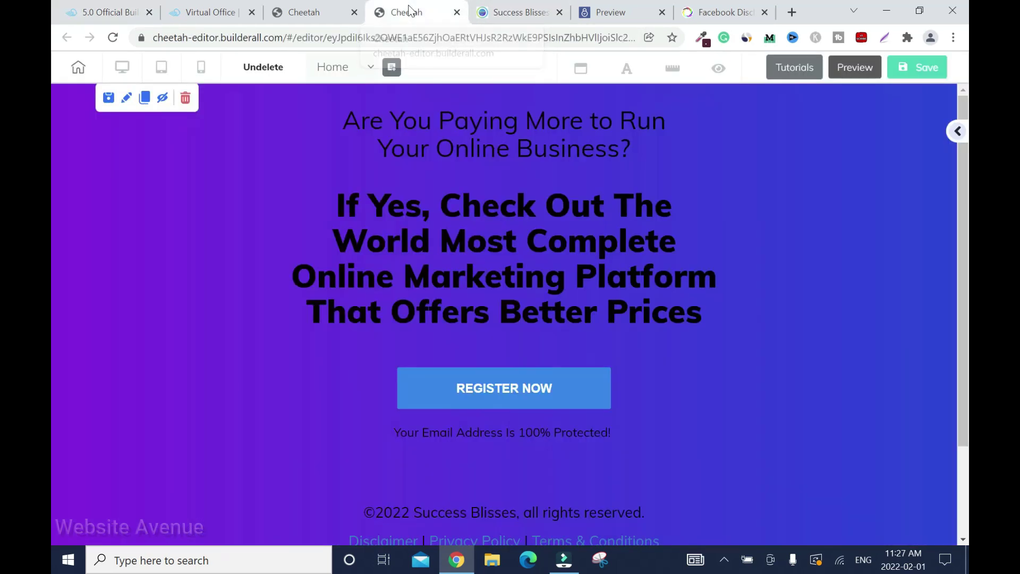
Change the text color of the "Are You Paying More to Run Your Online Business?" heading to white.
click(553, 136)
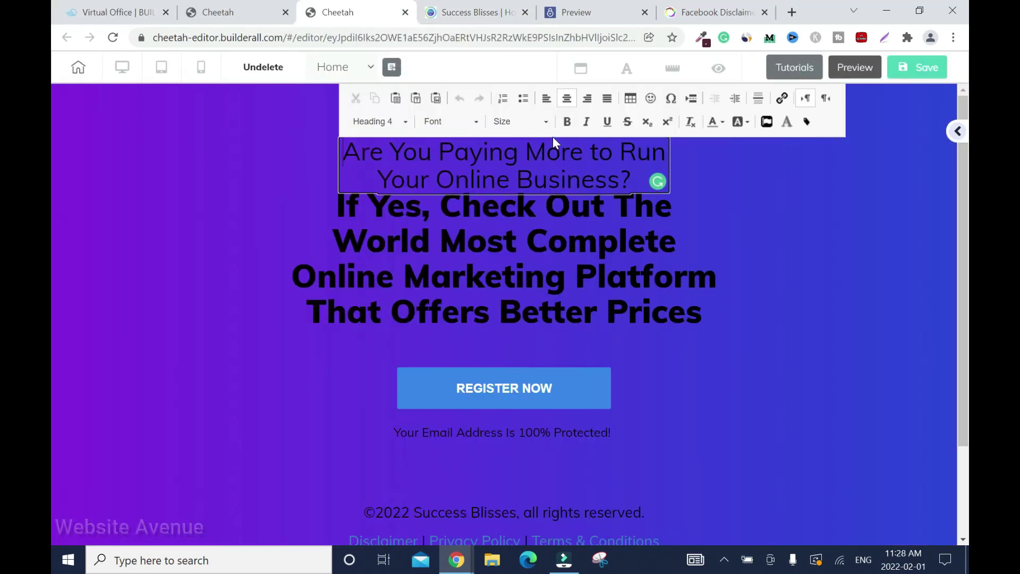
key(ctrl+a)
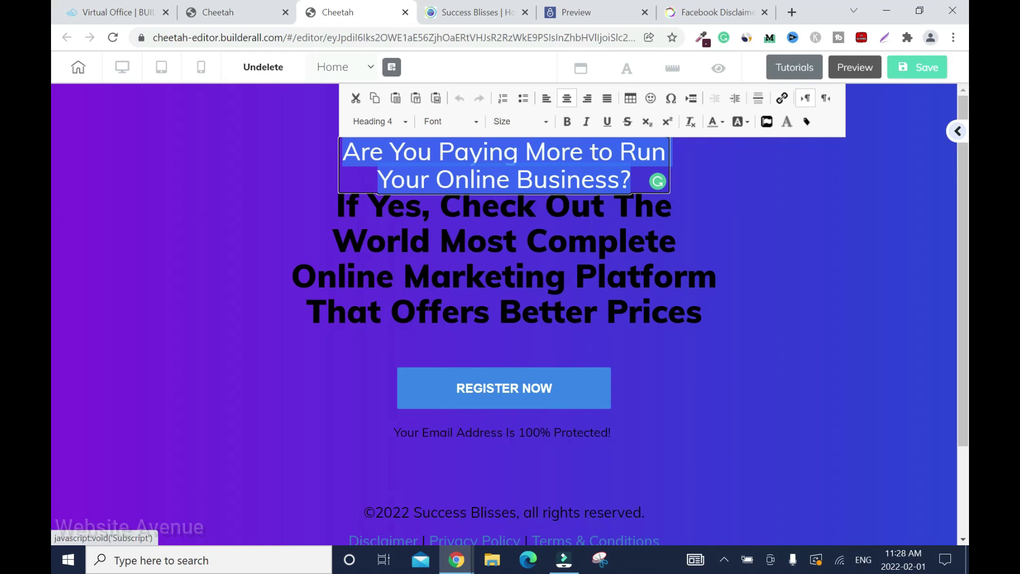
click(721, 126)
click(838, 213)
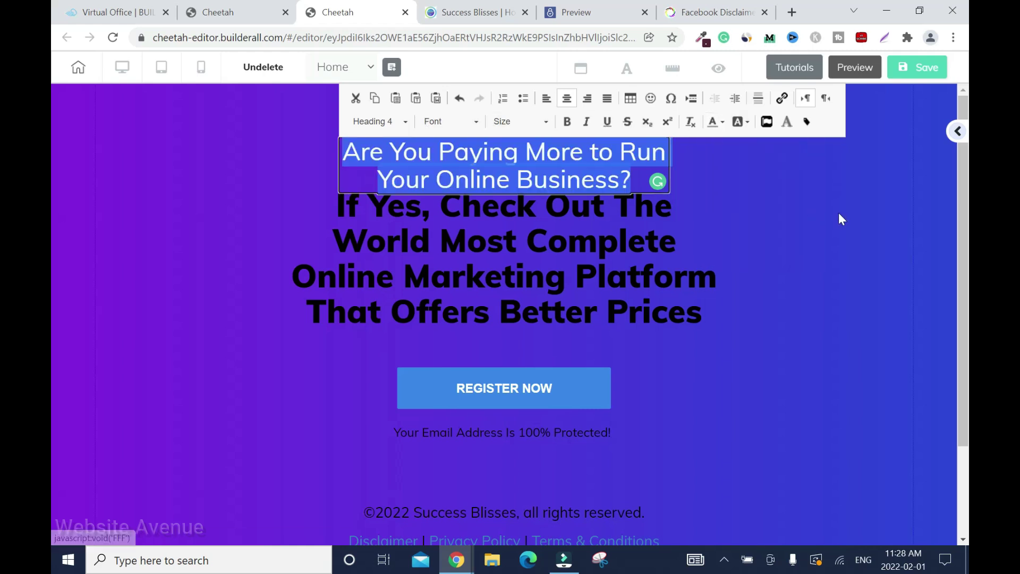
Change the text color of the main "If Yes, Check Out The World Most Complete Online Marketing Platform" headline to white.
click(590, 236)
key(ctrl+a)
click(667, 171)
click(748, 257)
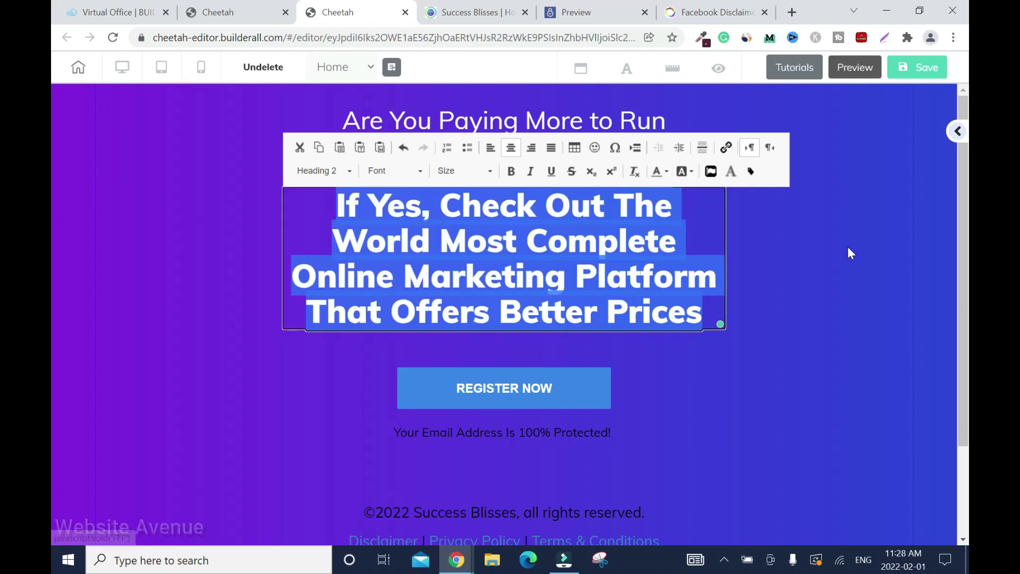
click(847, 247)
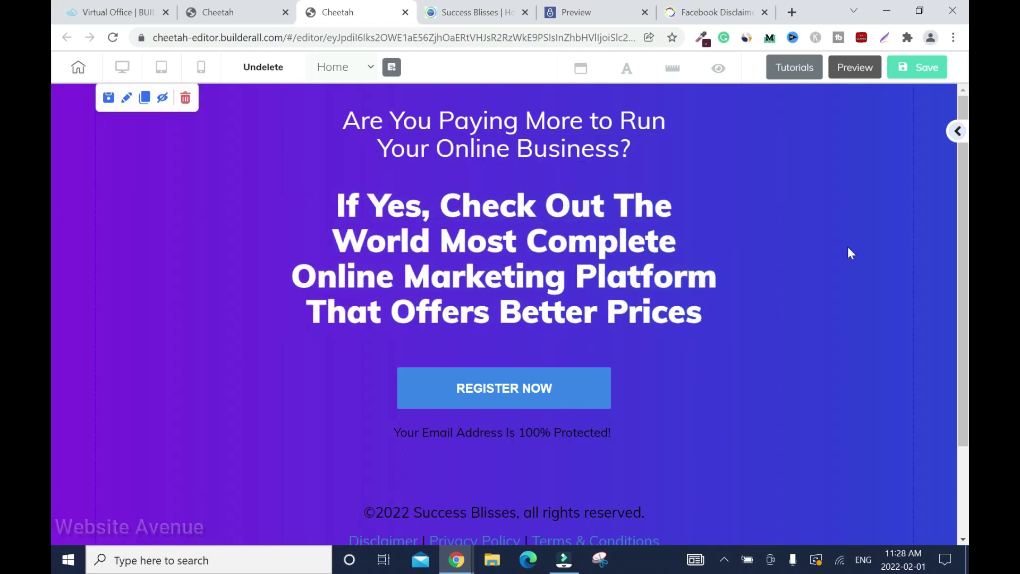
Change the "Your Email Address Is 100% Protected!" line's text color to orange.
click(579, 435)
key(ctrl+a)
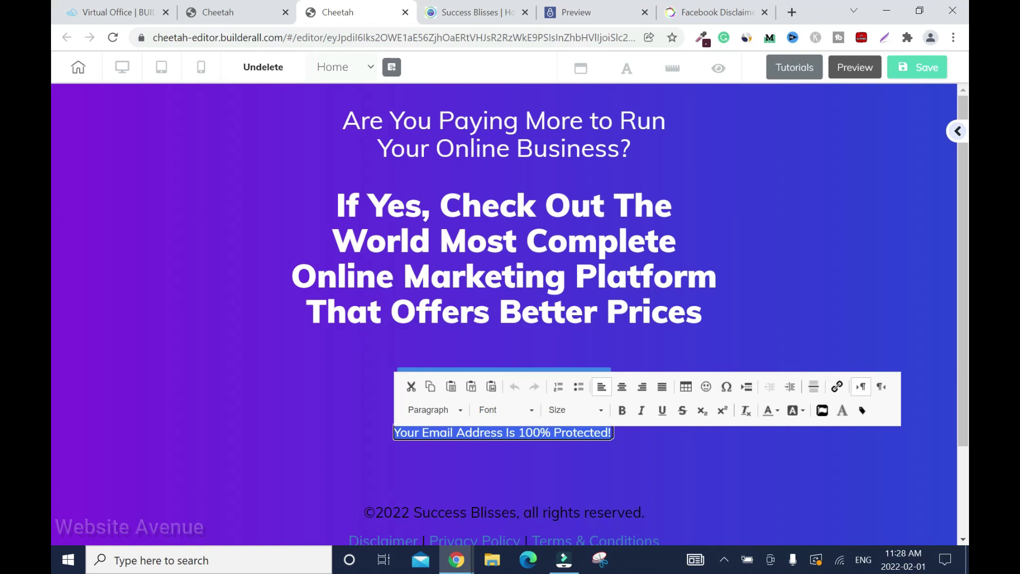
click(776, 412)
click(865, 342)
click(910, 304)
Change the Disclaimer, Privacy Policy and Terms & Conditions footer links to white text.
drag(963, 297, 963, 386)
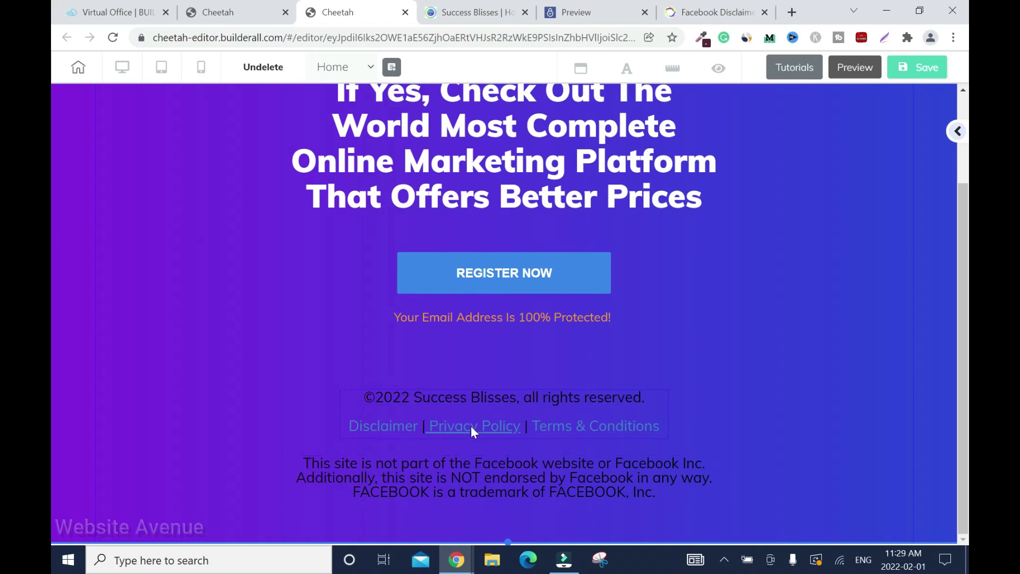
click(368, 435)
drag(349, 429, 662, 432)
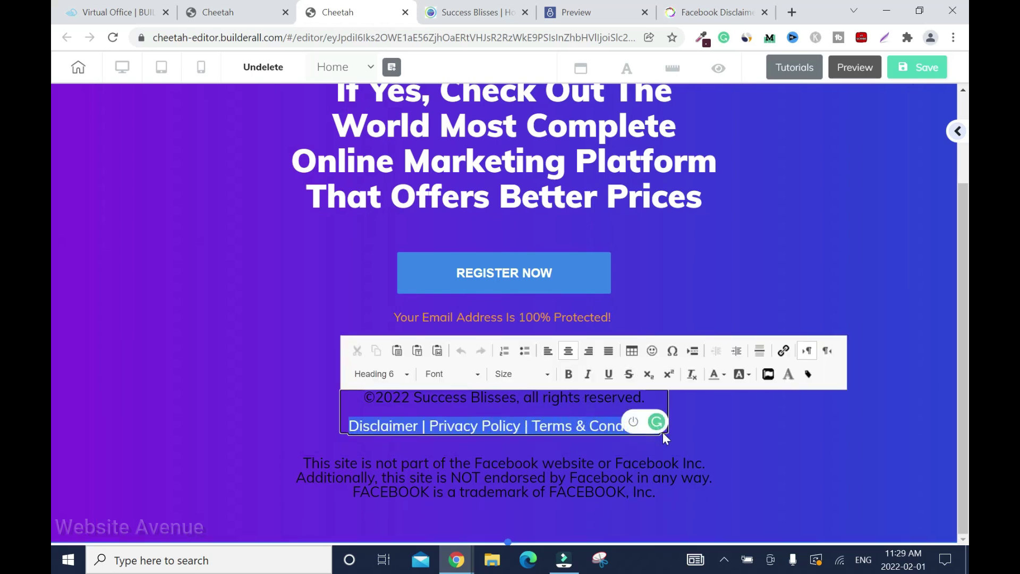
click(726, 375)
click(809, 458)
click(809, 458)
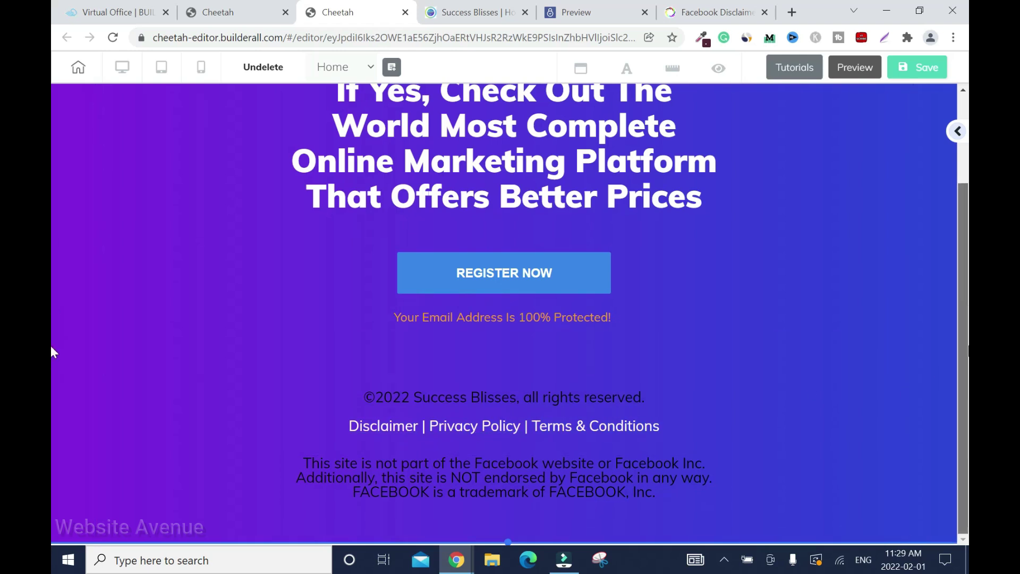
Move the "Your Email Address Is 100% Protected!" line slightly lower beneath the register button.
scroll(957, 178, up, 3)
drag(547, 432, 547, 457)
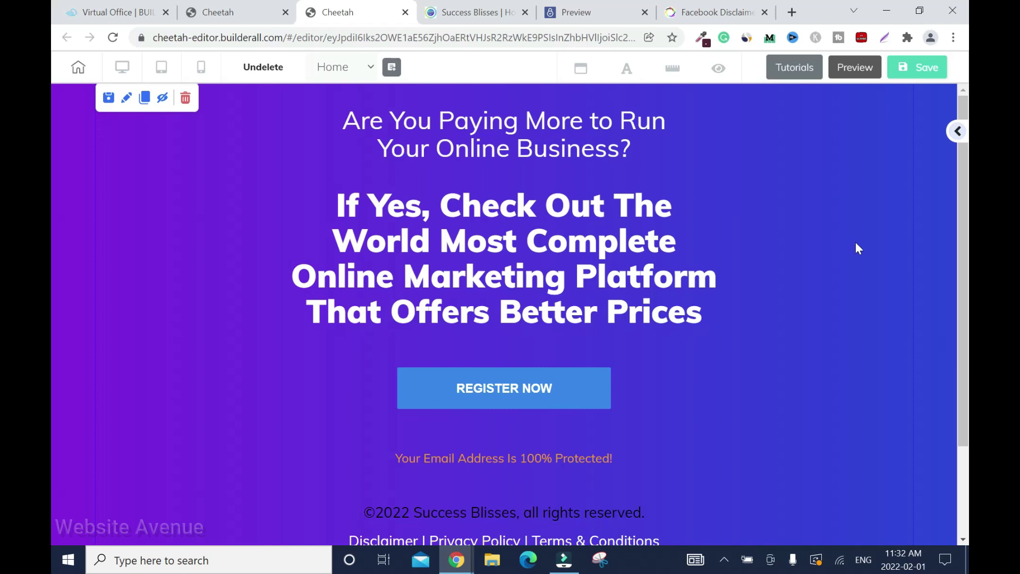
Copy the affiliate link from the Builderall Business office page and return to the Cheetah editor.
click(125, 13)
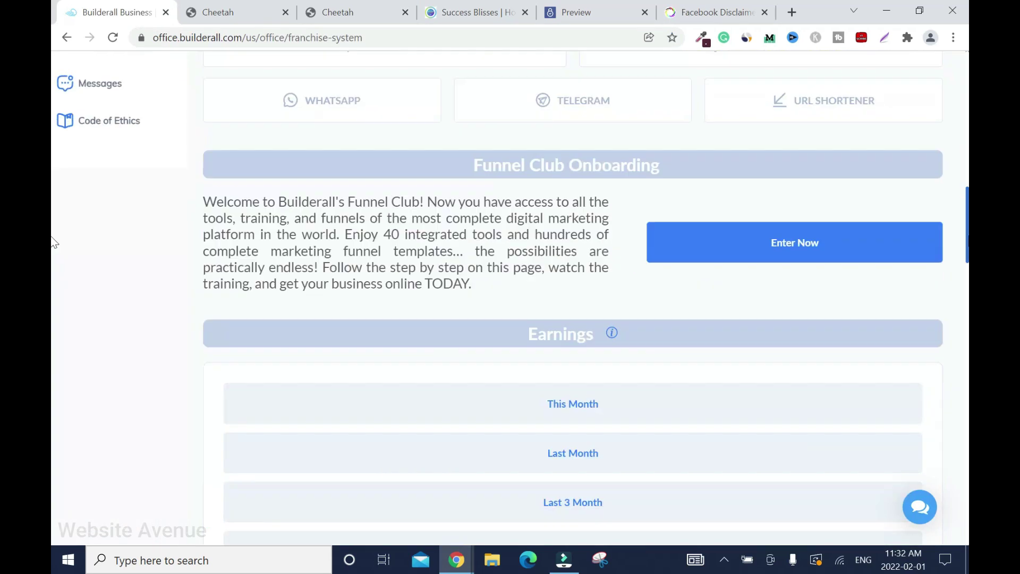
scroll(305, 504, down, 10)
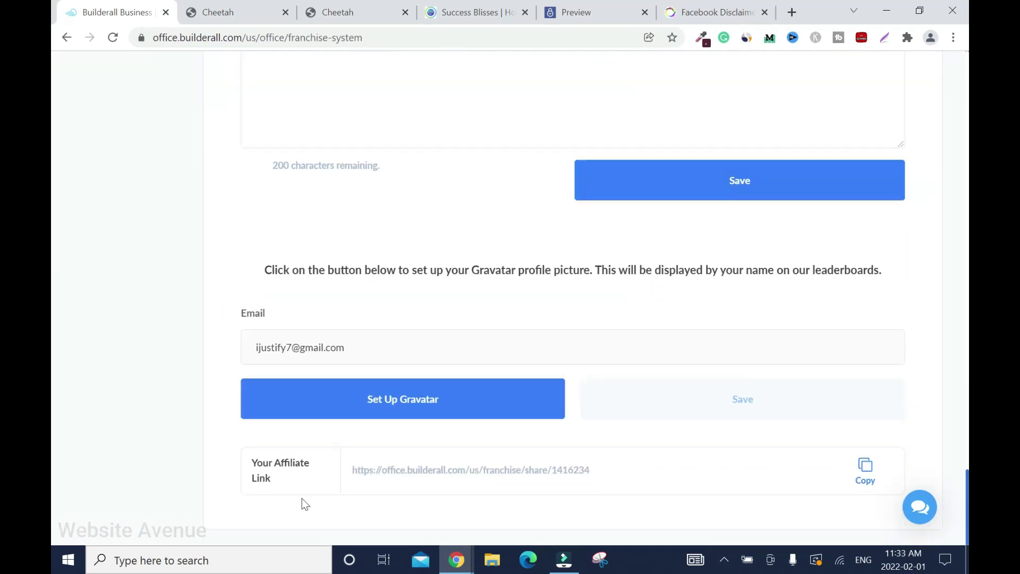
click(863, 474)
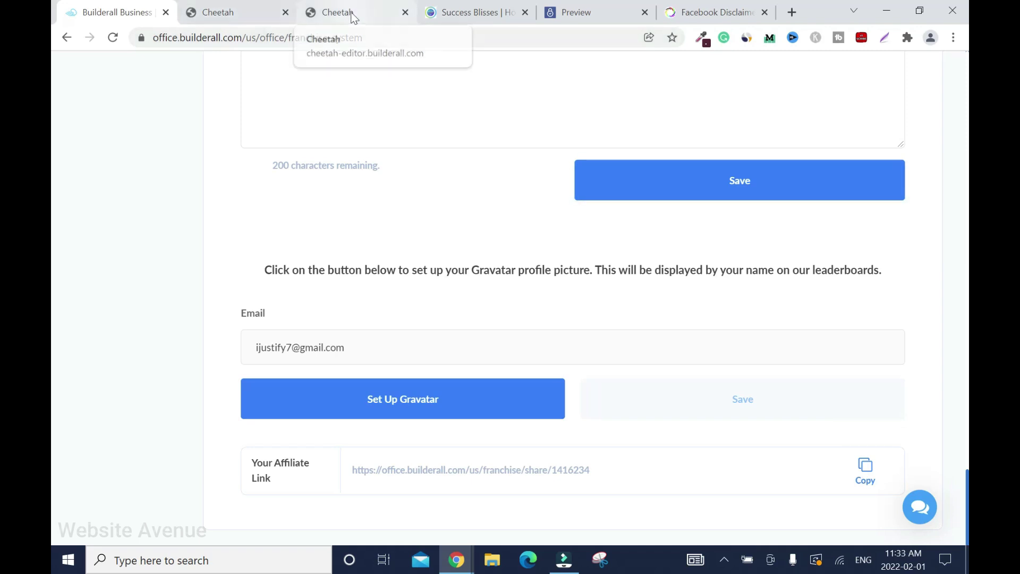
click(390, 16)
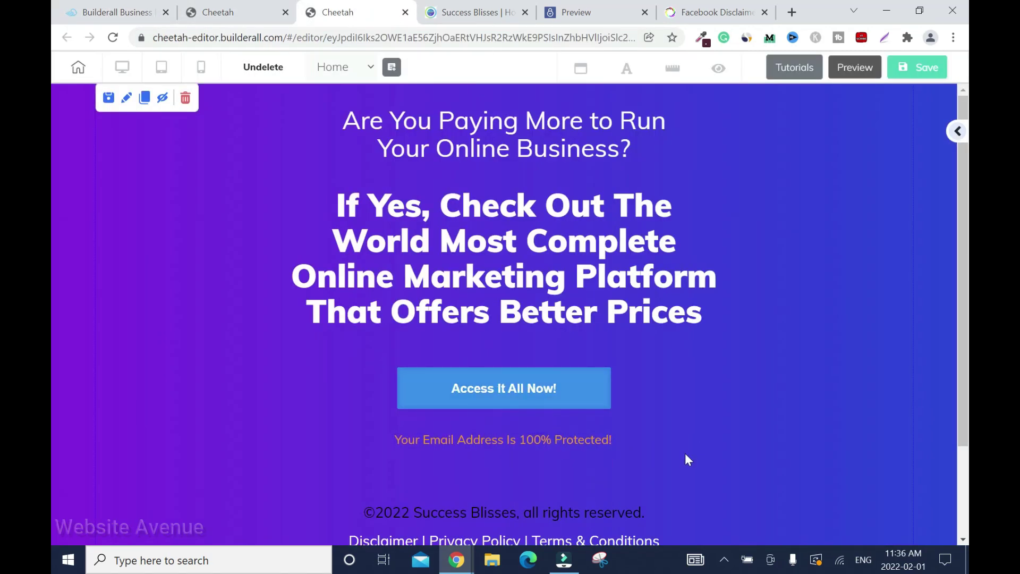
Delete the "Your Email Address Is 100% Protected!" line and save the landing page.
click(550, 441)
click(558, 420)
click(641, 343)
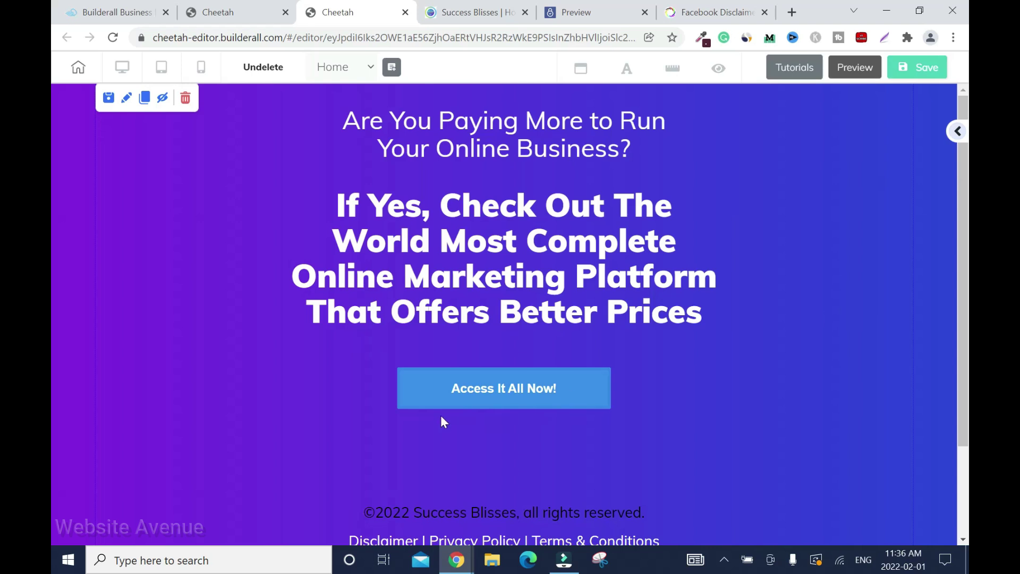
click(918, 67)
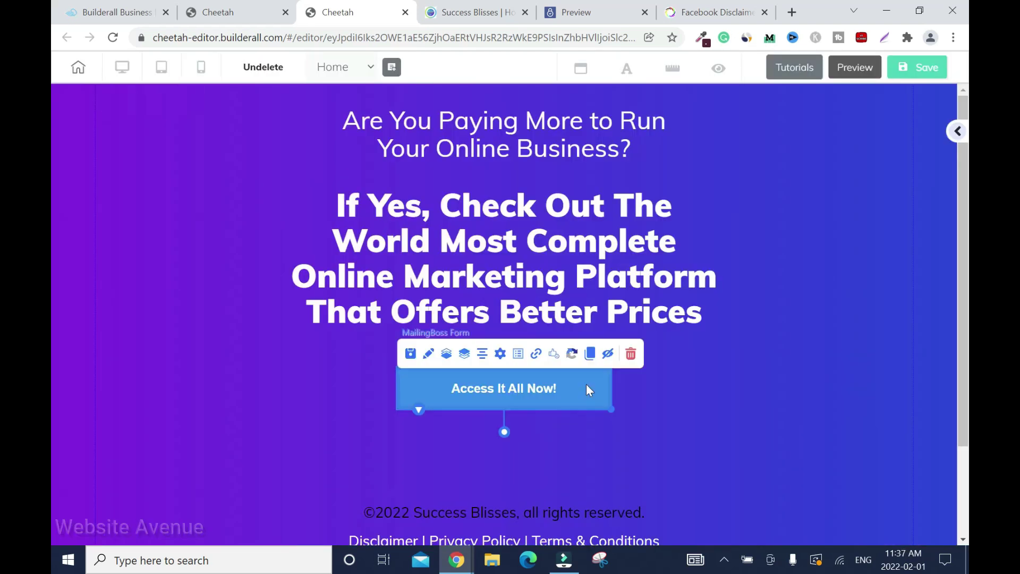
Replace the "Access It All Now!" MailingBoss form button with the blue "Register Now" arrow button element beneath the main headline.
click(631, 354)
click(628, 341)
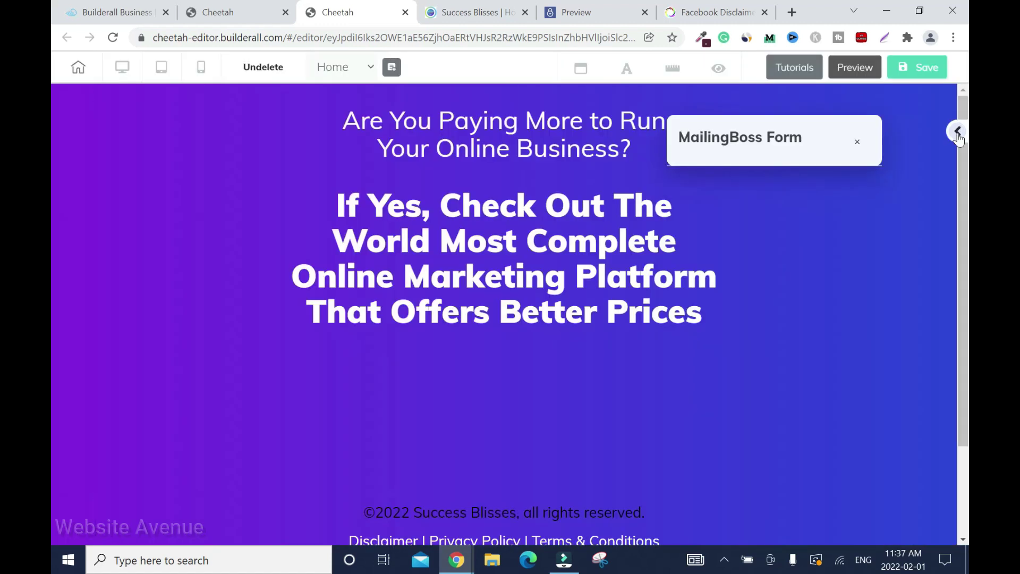
click(957, 132)
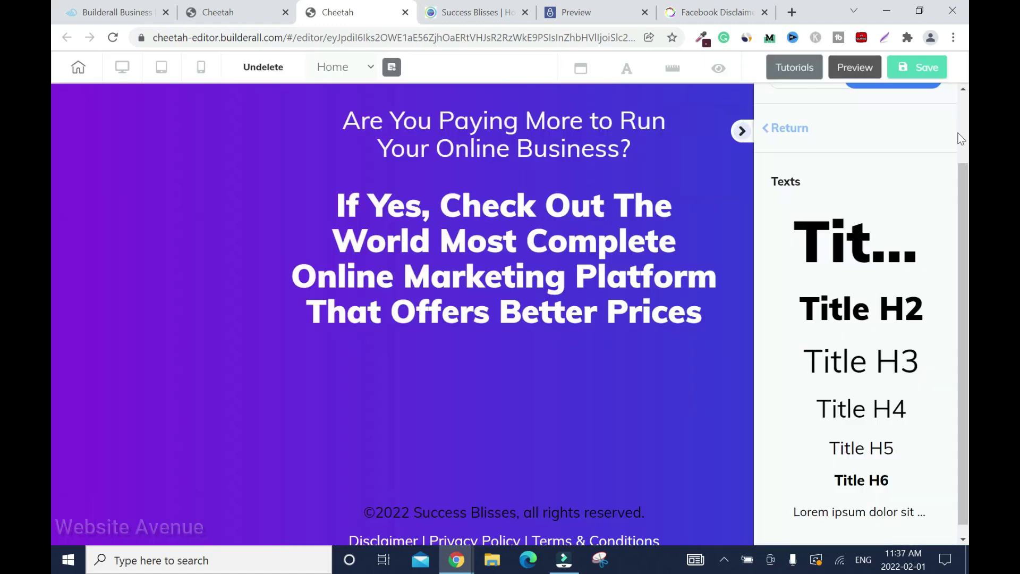
click(786, 128)
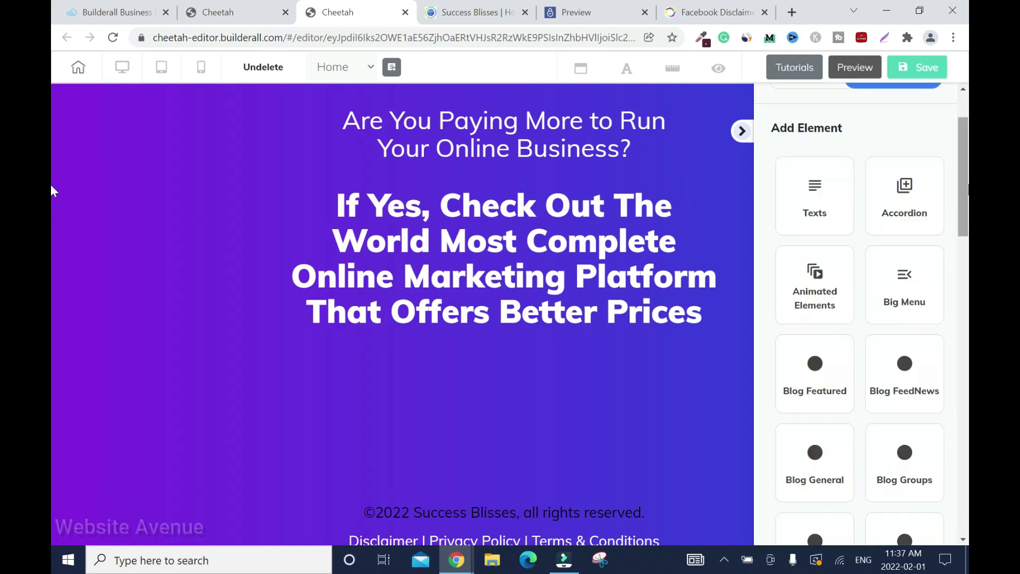
scroll(860, 319, down, 8)
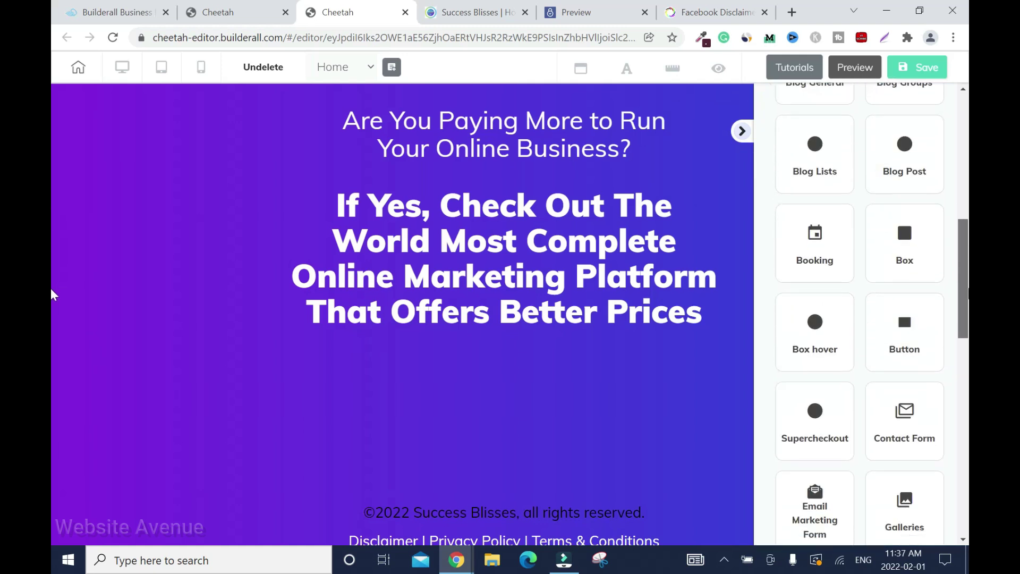
click(891, 345)
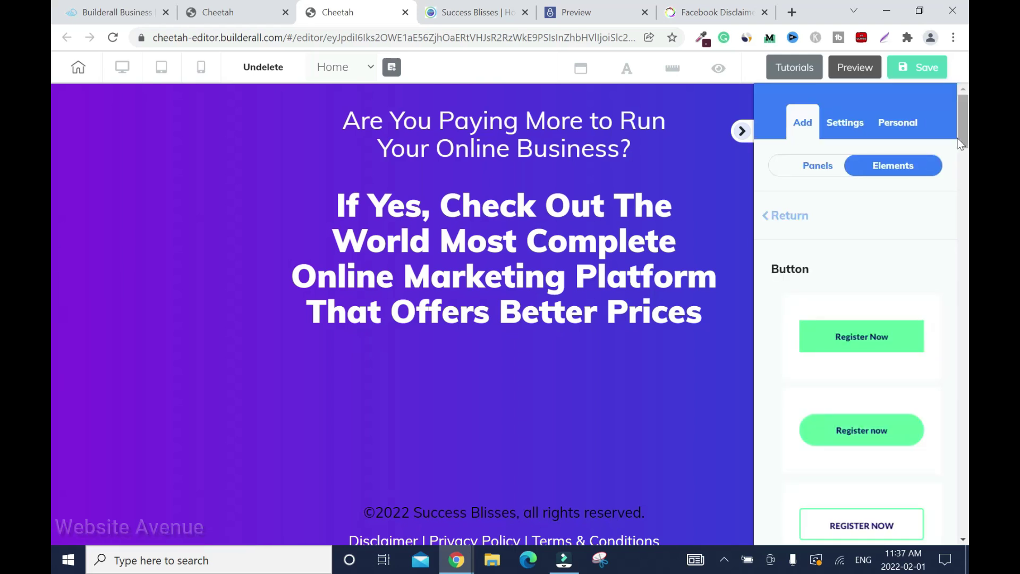
key(Page_Down)
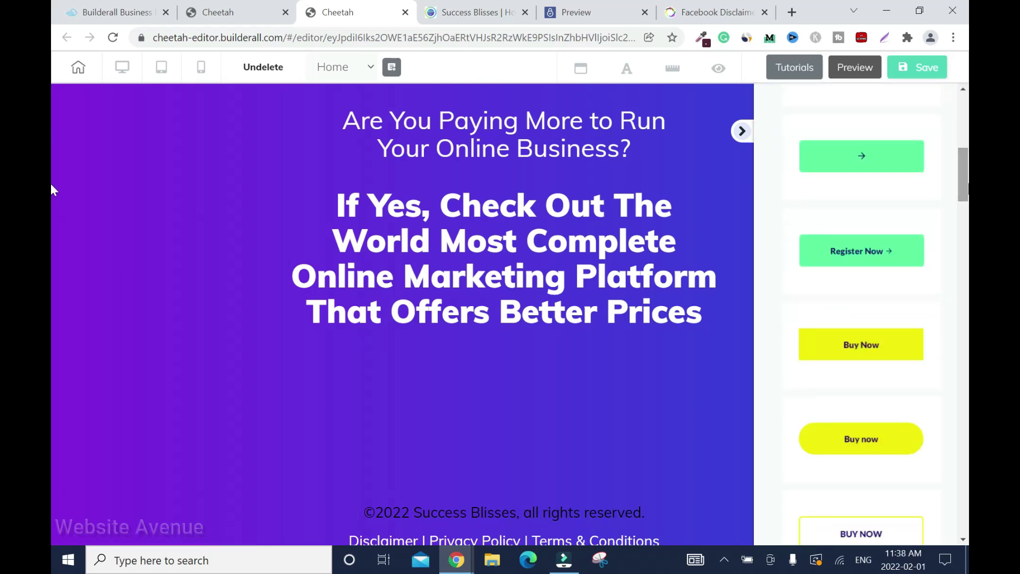
key(Page_Down)
key(Page_Down)
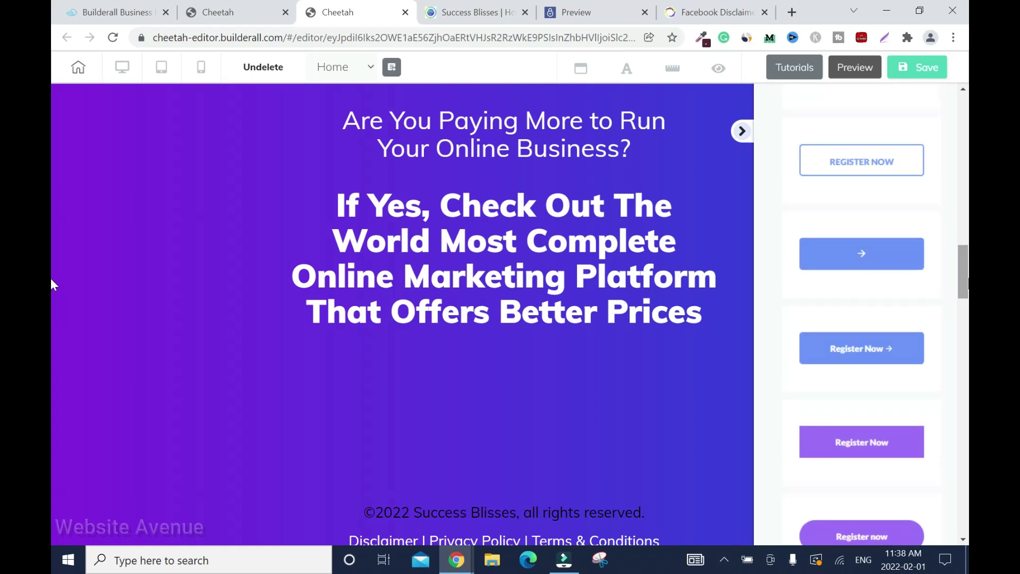
drag(895, 349, 515, 410)
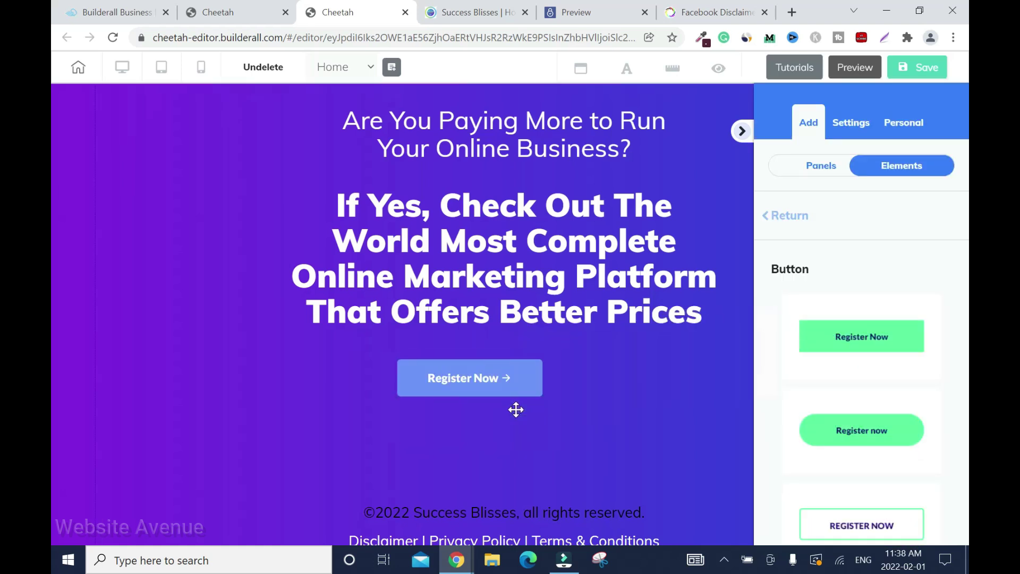
Center the new "Register Now" button horizontally on the page and deselect it.
click(475, 381)
click(482, 346)
click(655, 394)
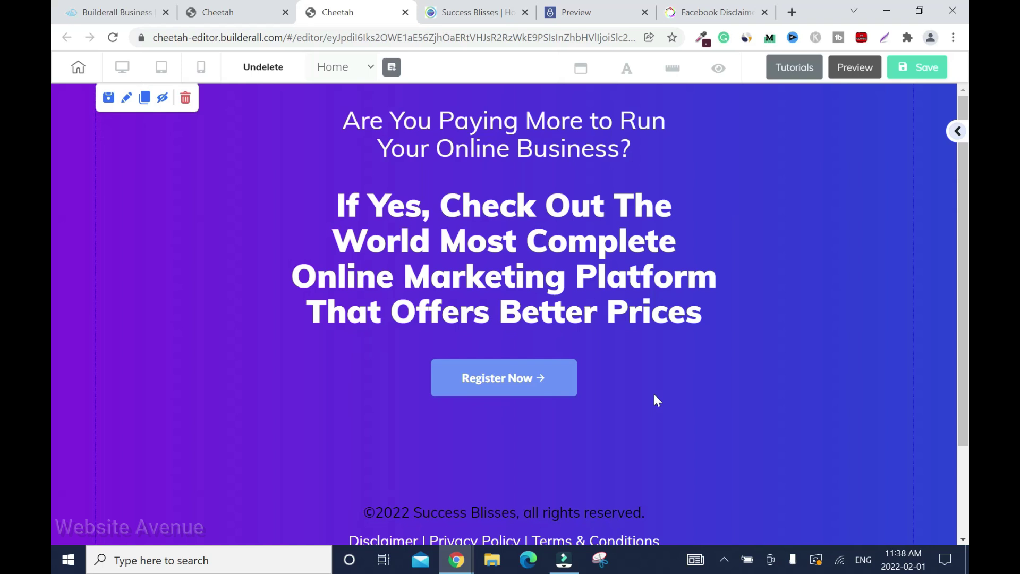
Change the text of the "Register Now" button to "Access It All Now!" and close its settings.
click(560, 374)
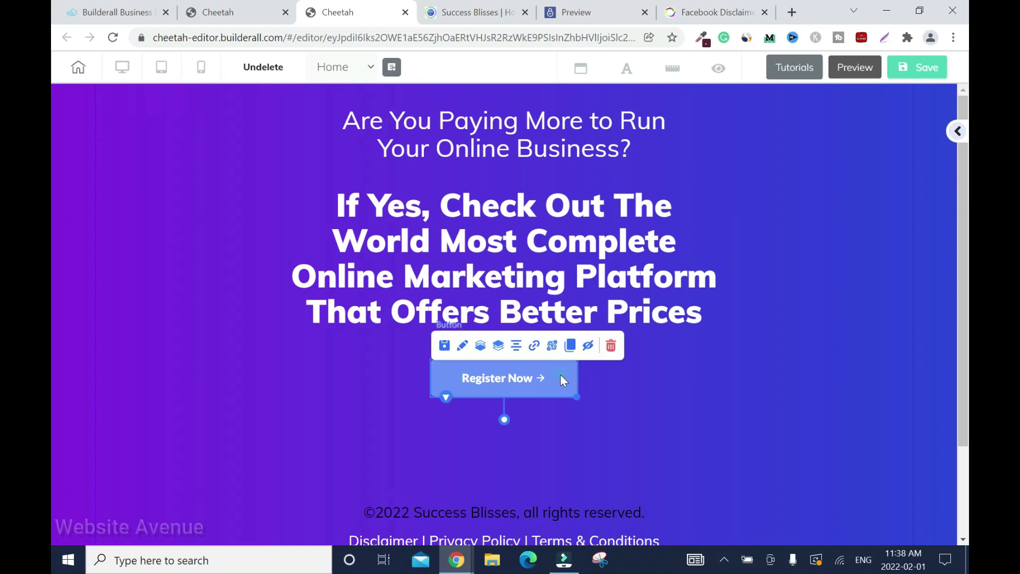
click(462, 346)
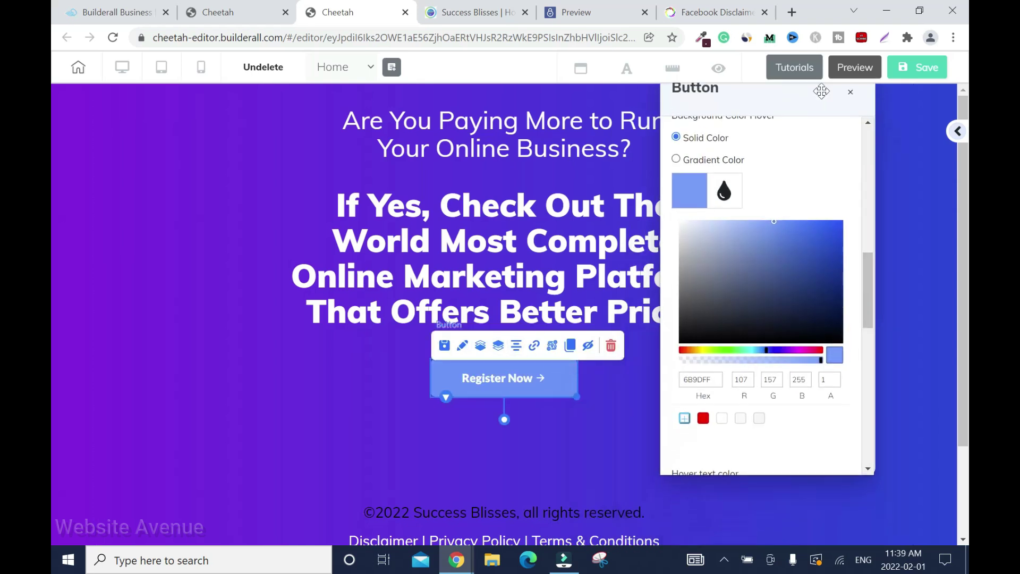
drag(868, 275, 885, 361)
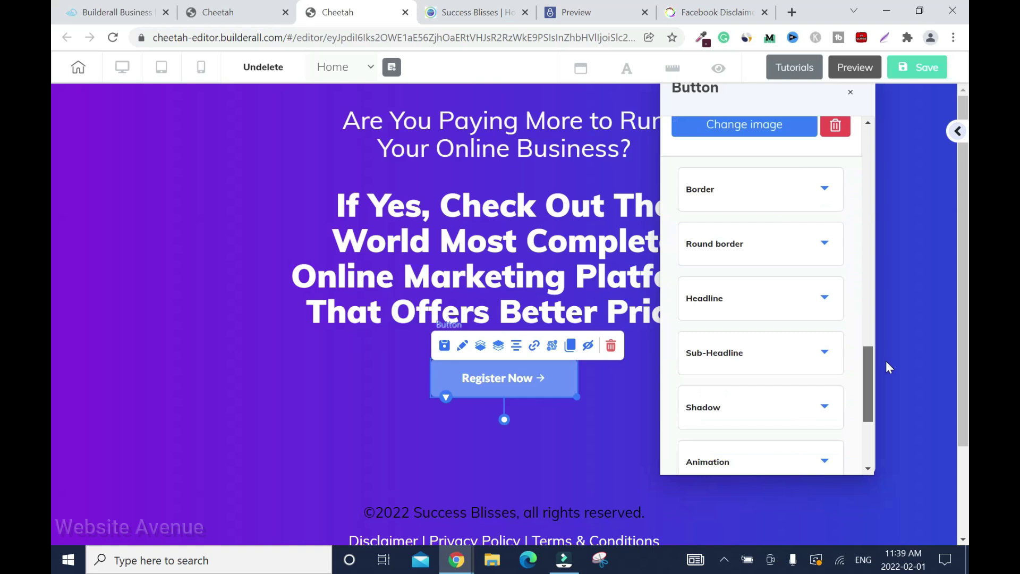
click(816, 298)
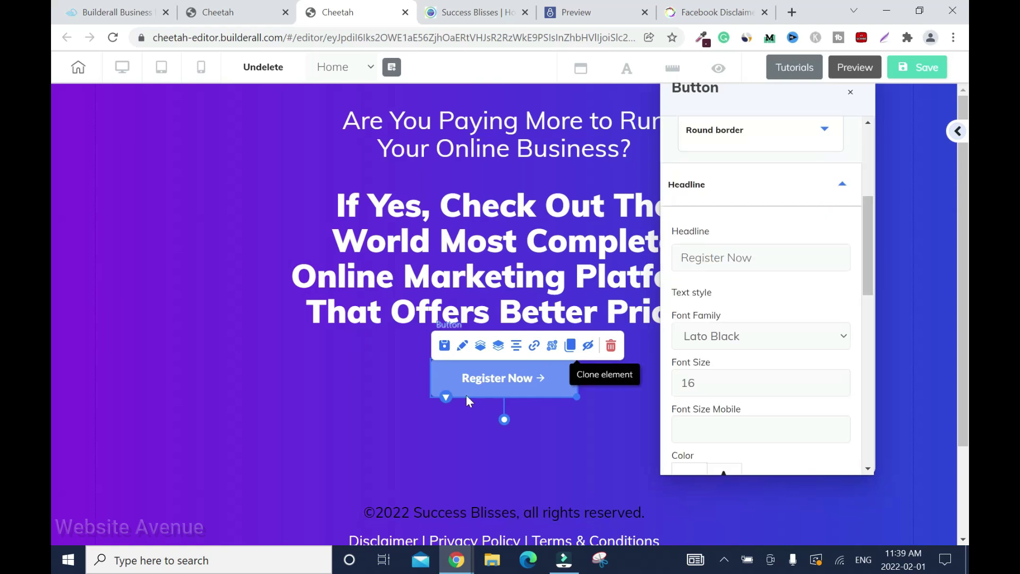
drag(753, 258, 651, 258)
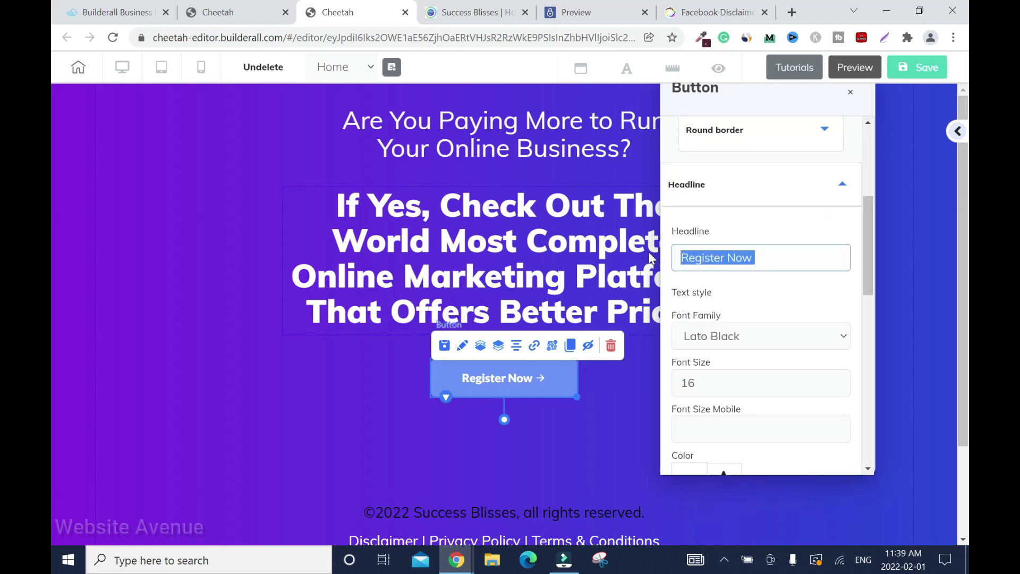
text(Access It All F)
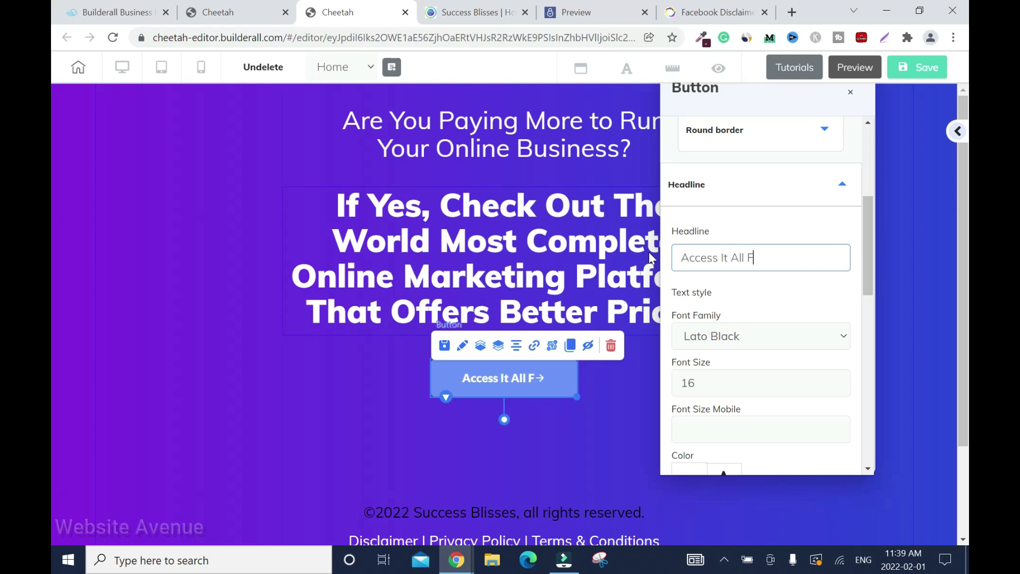
key(BackSpace)
text(Now!)
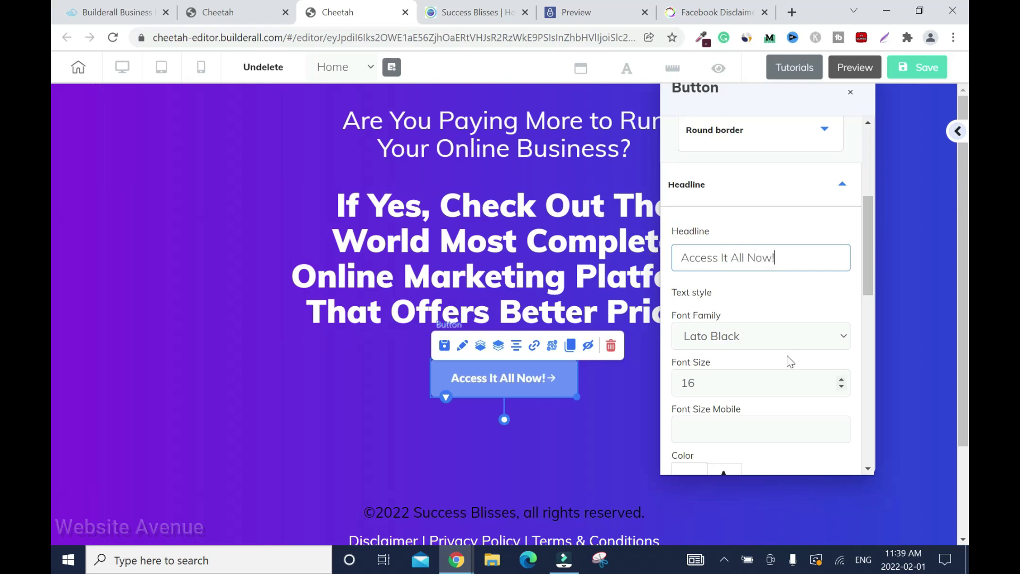
click(850, 92)
click(796, 303)
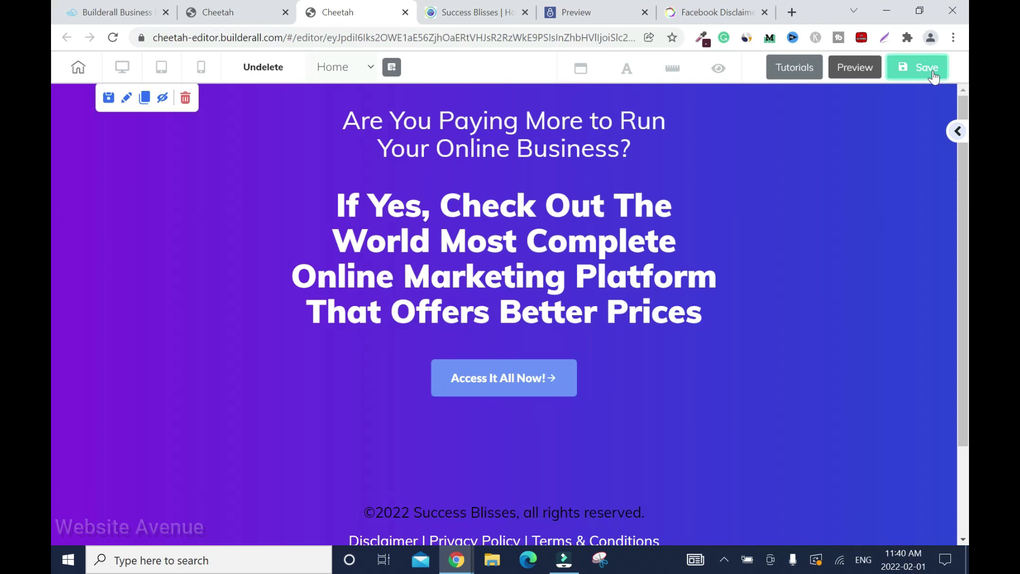
Save the landing page, publish the site and close the publishing confirmation.
click(917, 67)
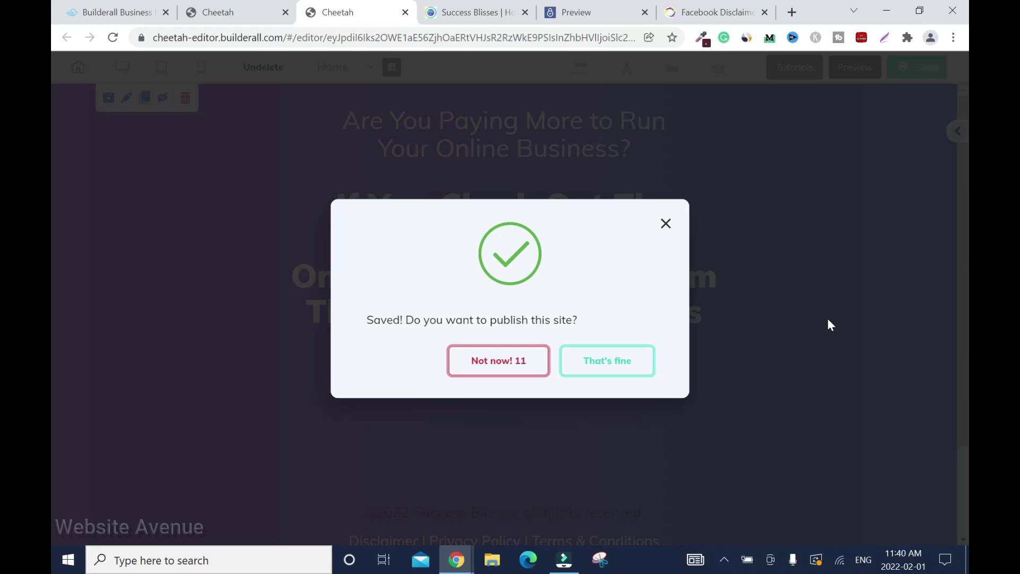
click(640, 355)
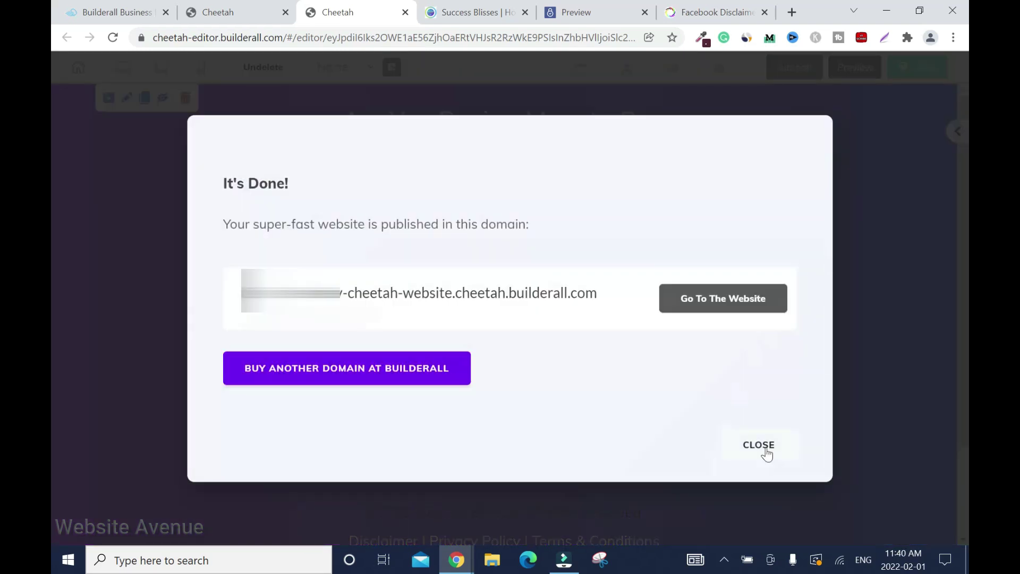
click(759, 445)
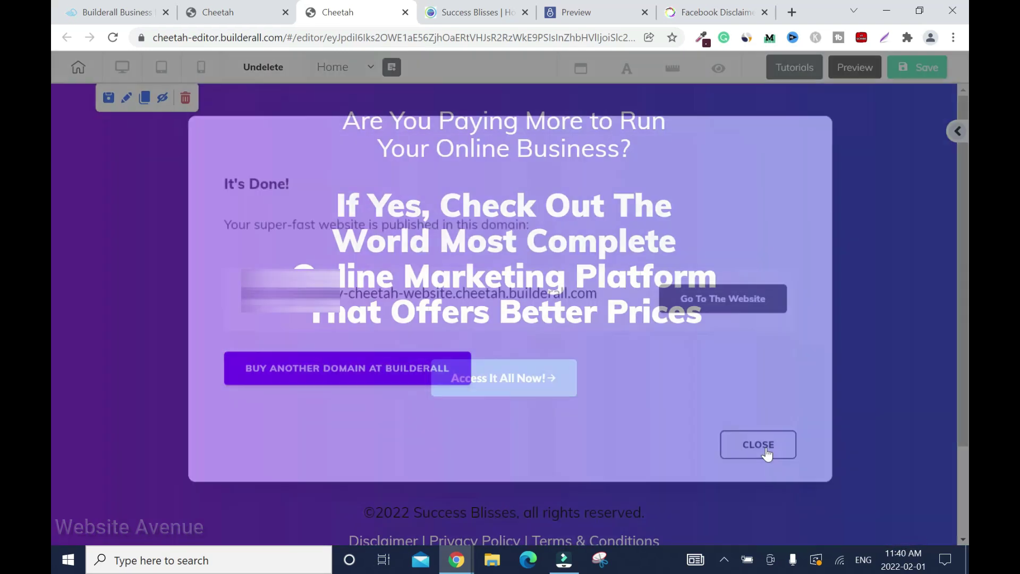
Link the "Access It All Now!" button to the copied affiliate URL, set to open in the same tab.
click(509, 381)
click(526, 344)
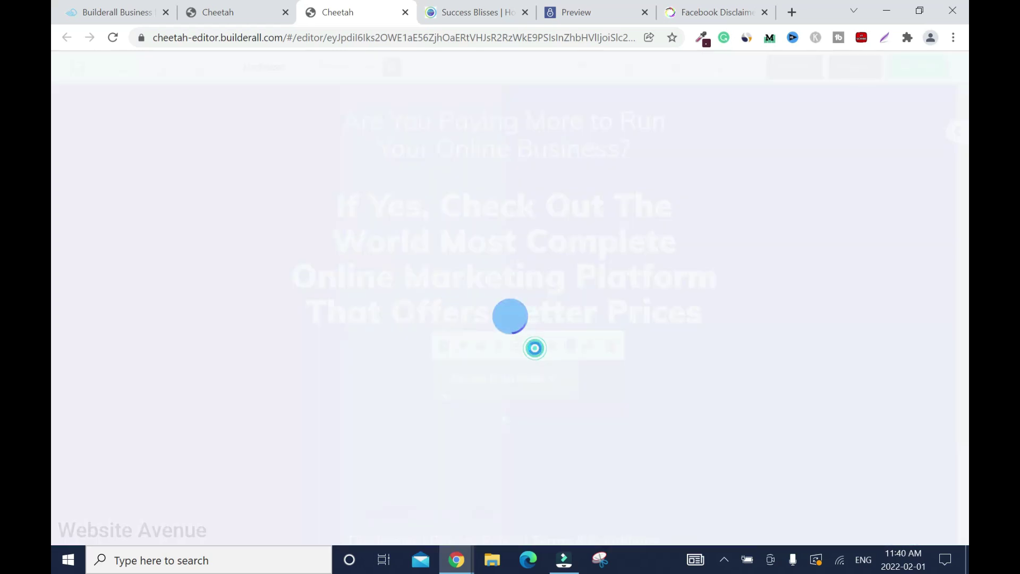
right_click(438, 131)
click(494, 247)
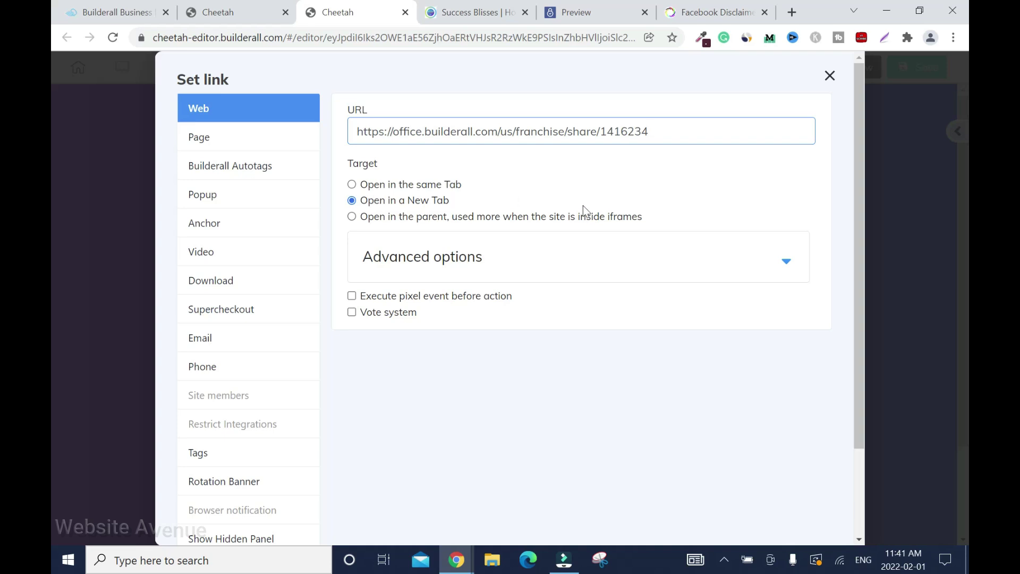
click(358, 186)
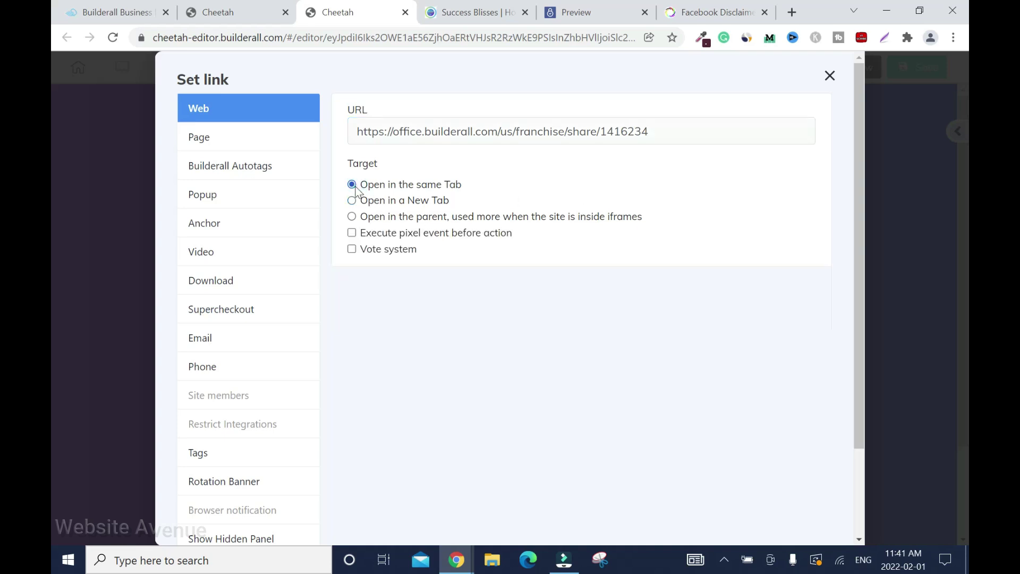
scroll(742, 238, down, 3)
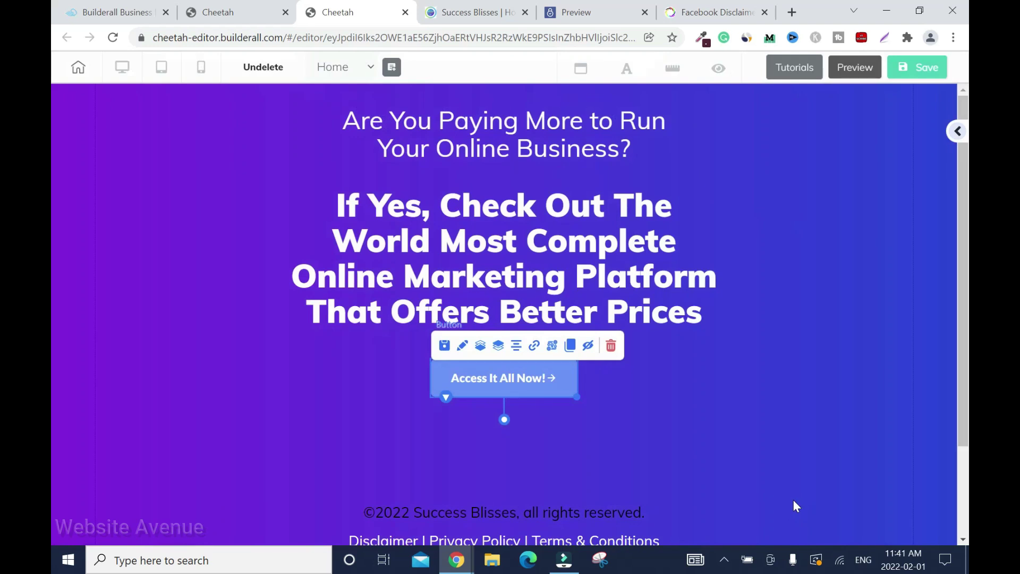
click(834, 399)
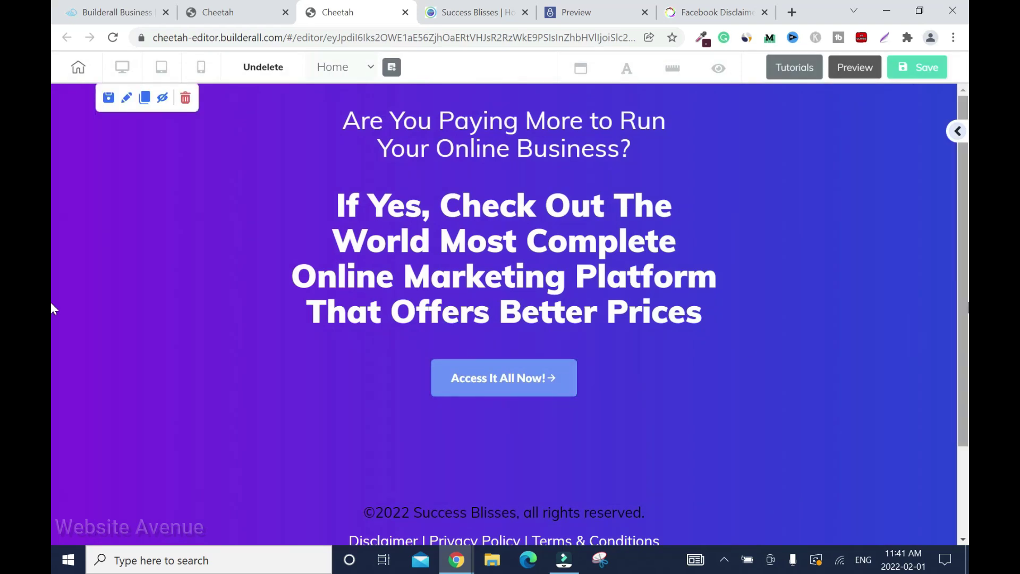
Move the "Access It All Now!" button slightly lower beneath the main headline, save the page and publish it.
drag(542, 378, 542, 393)
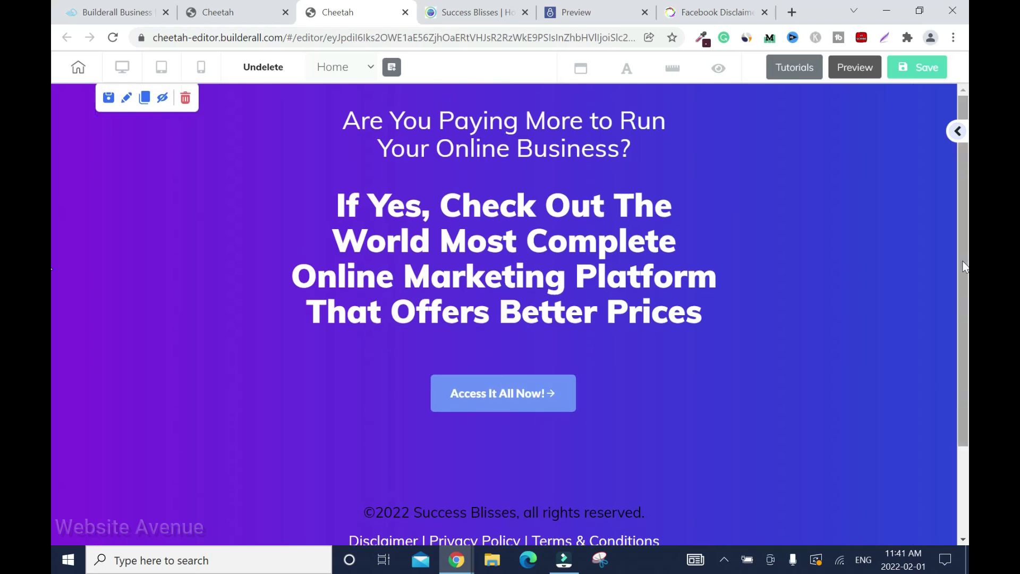
click(917, 67)
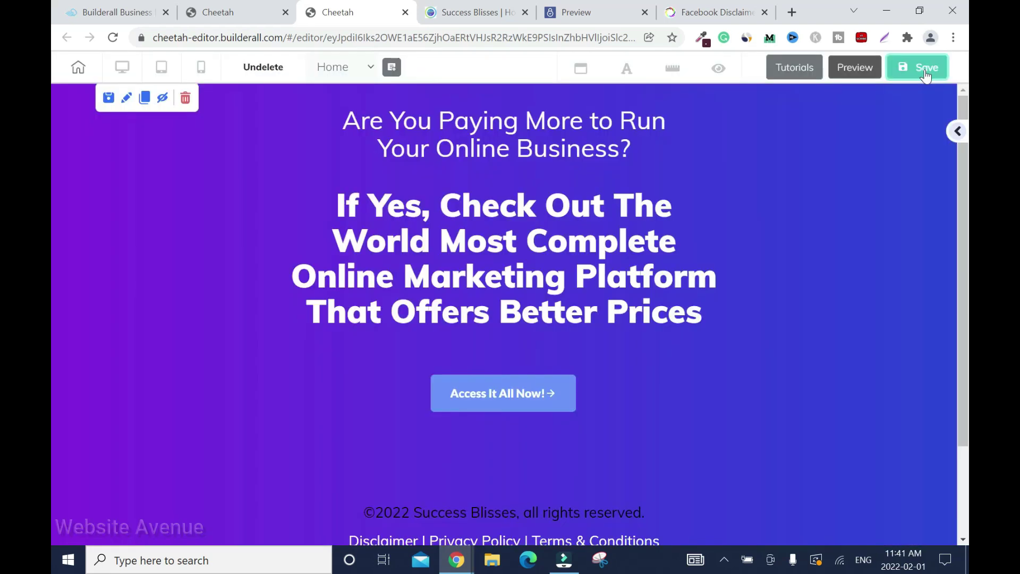
click(616, 366)
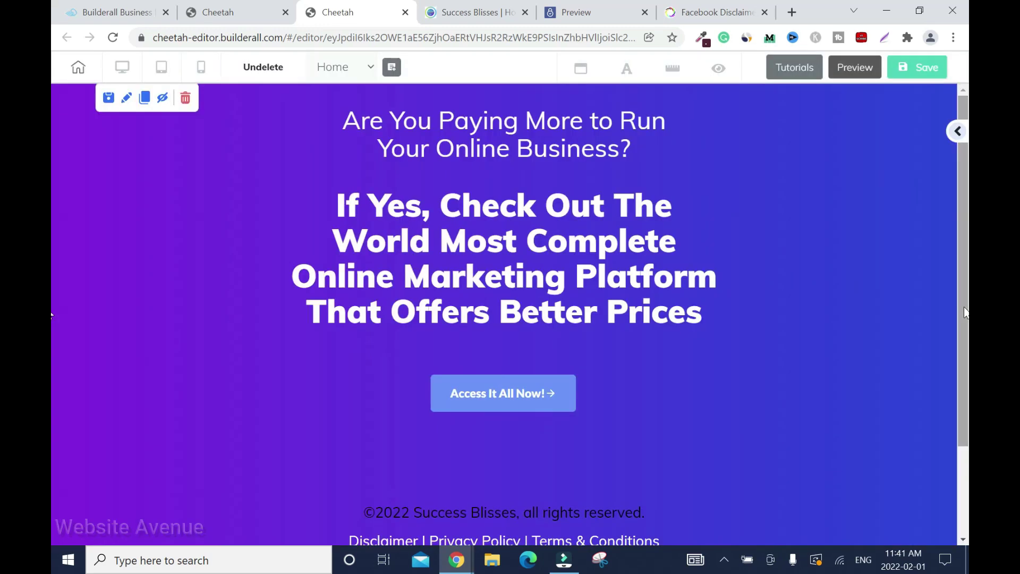
click(232, 12)
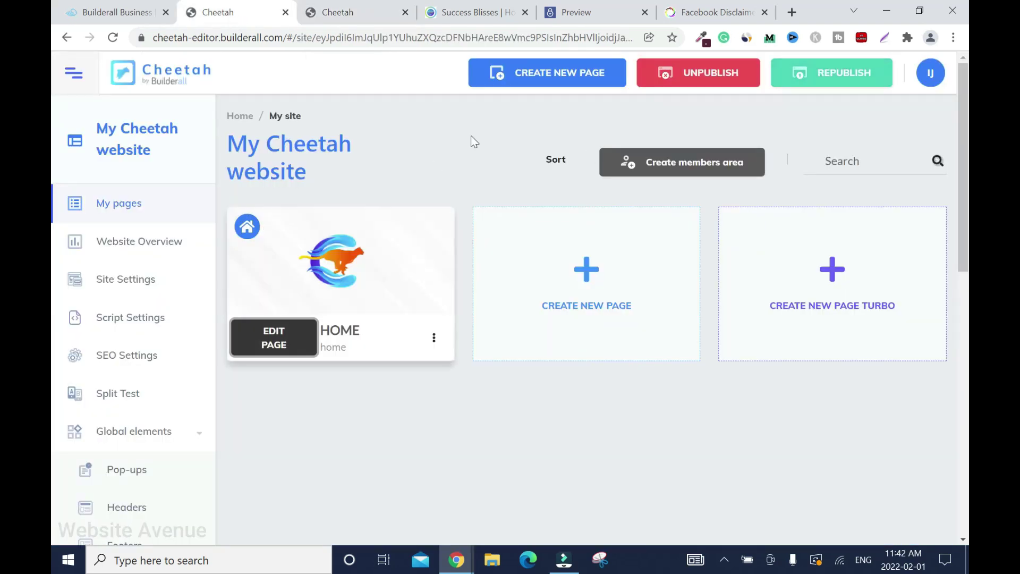
key(ctrl+Tab)
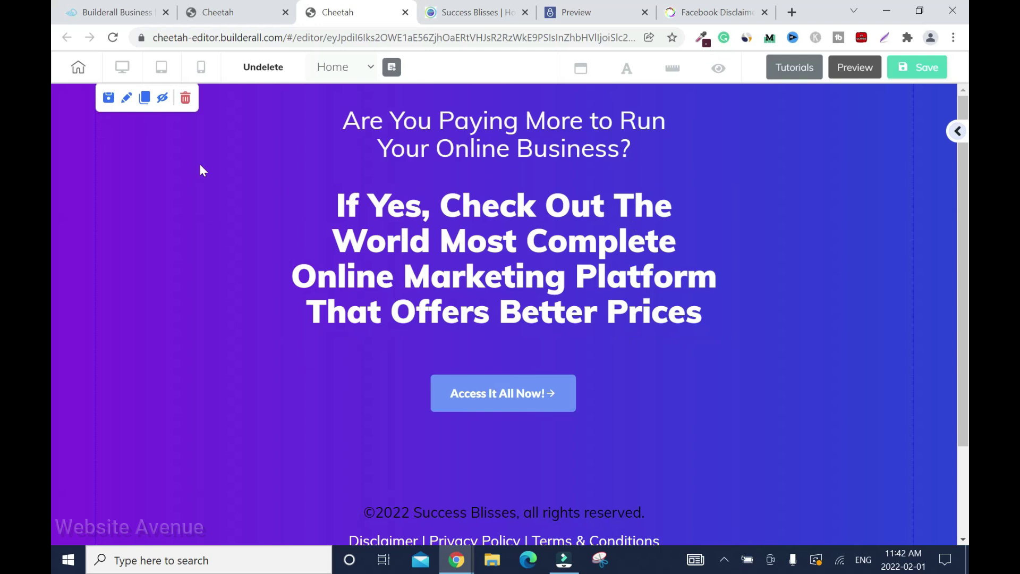
In the mobile layout, move the "Are You Paying More" line and the main headline above the button, and check the tablet layout.
click(207, 73)
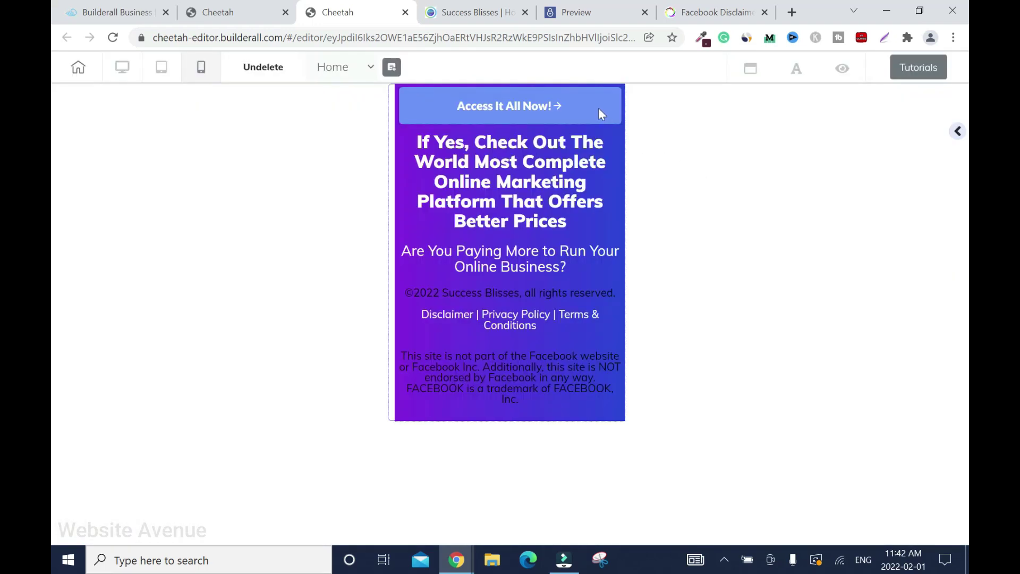
mouse_move(586, 184)
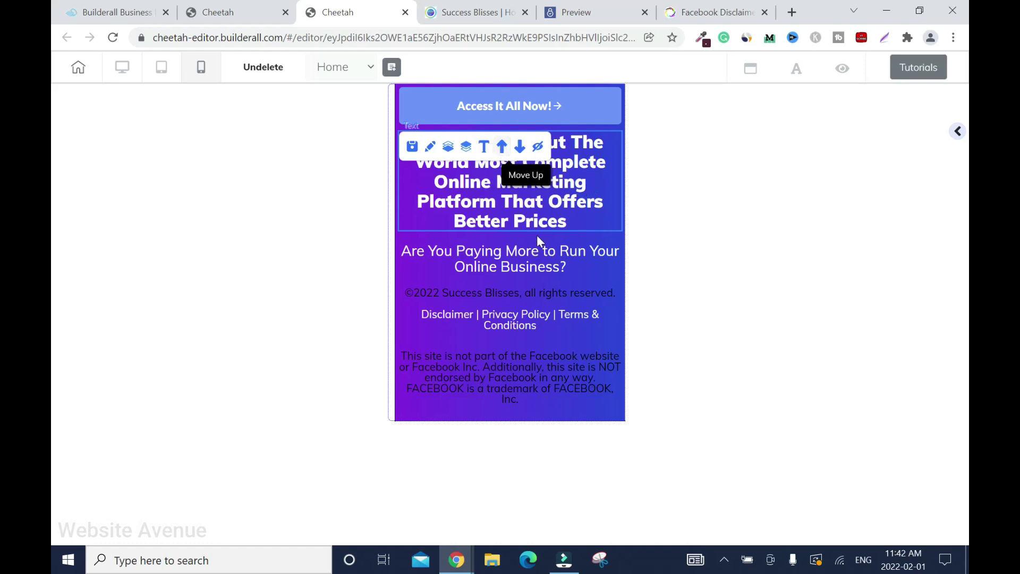
mouse_move(518, 253)
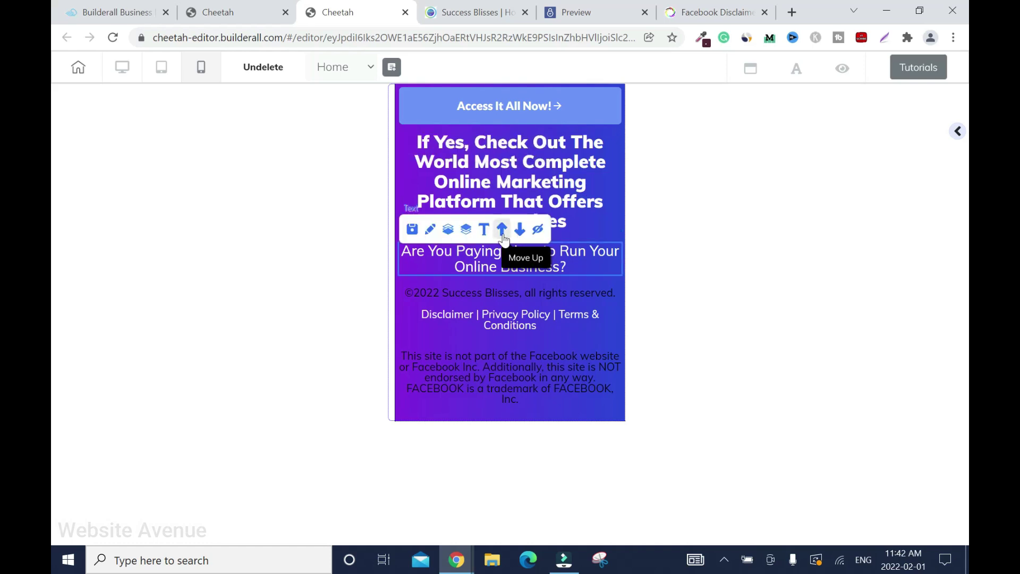
click(503, 234)
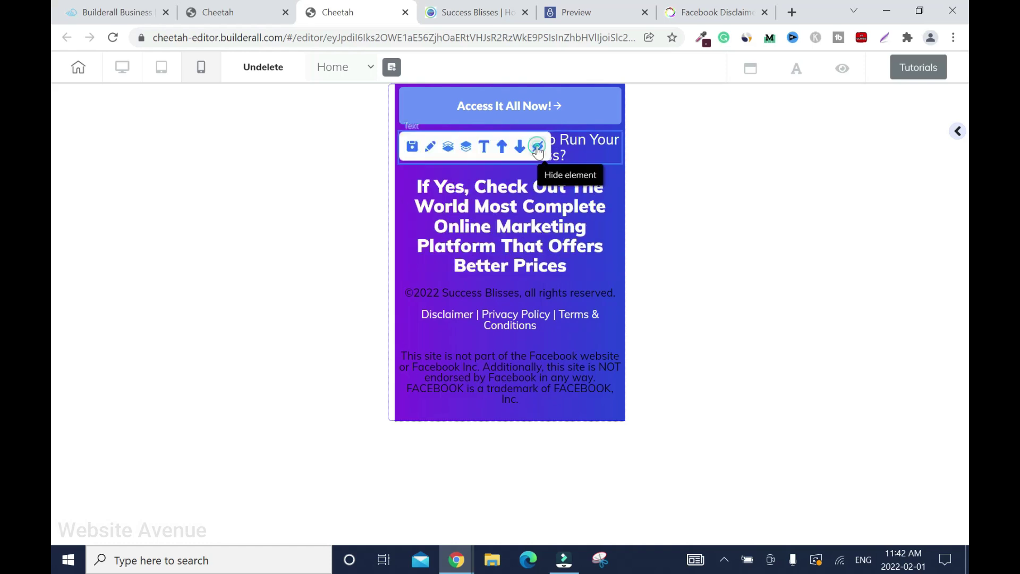
click(502, 153)
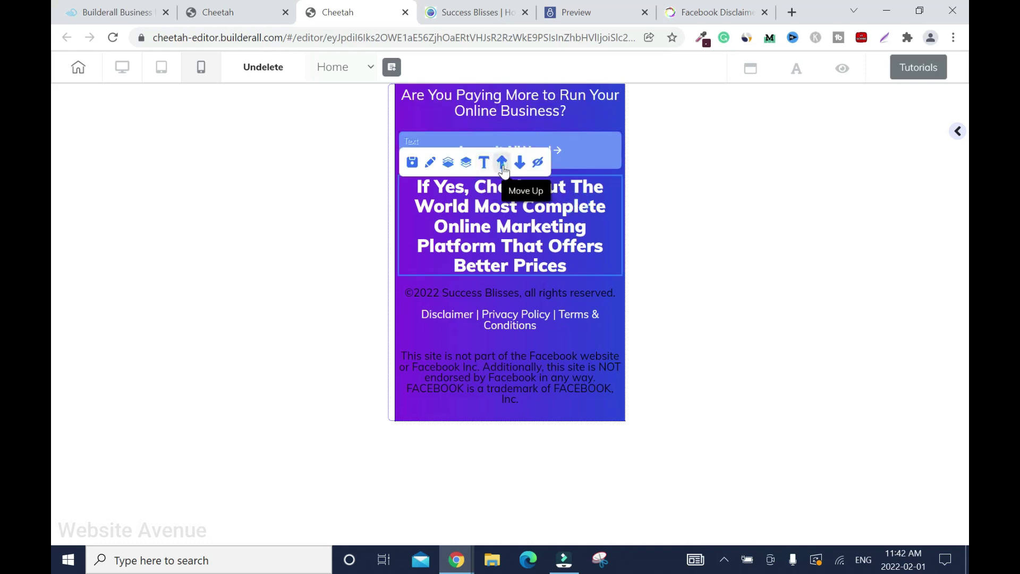
click(503, 163)
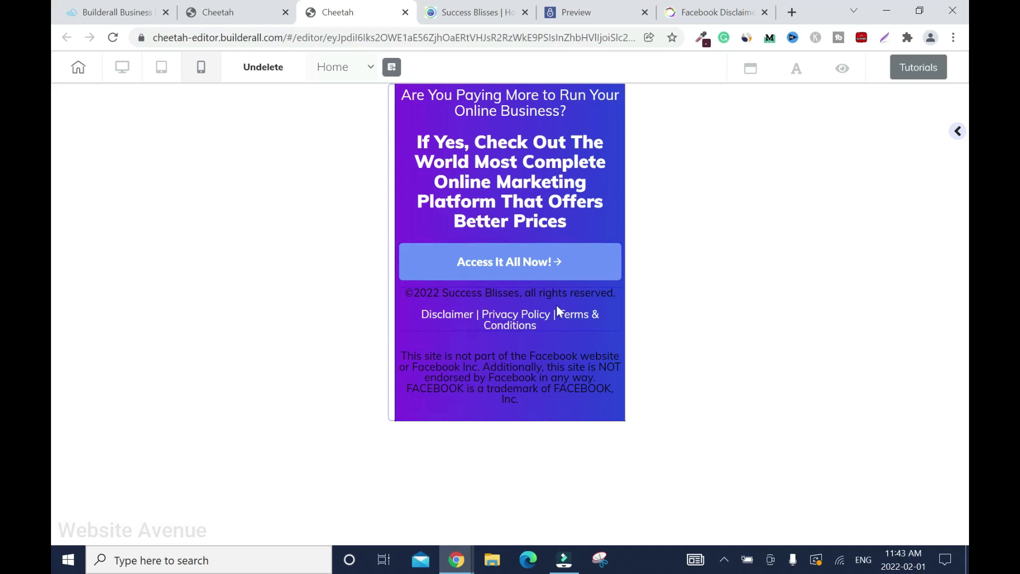
mouse_move(617, 208)
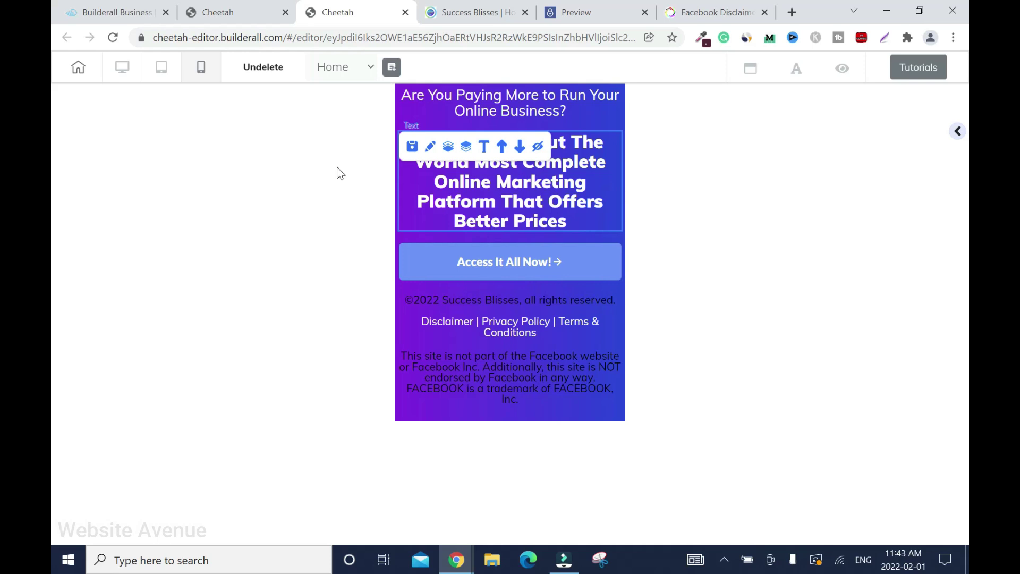
click(161, 66)
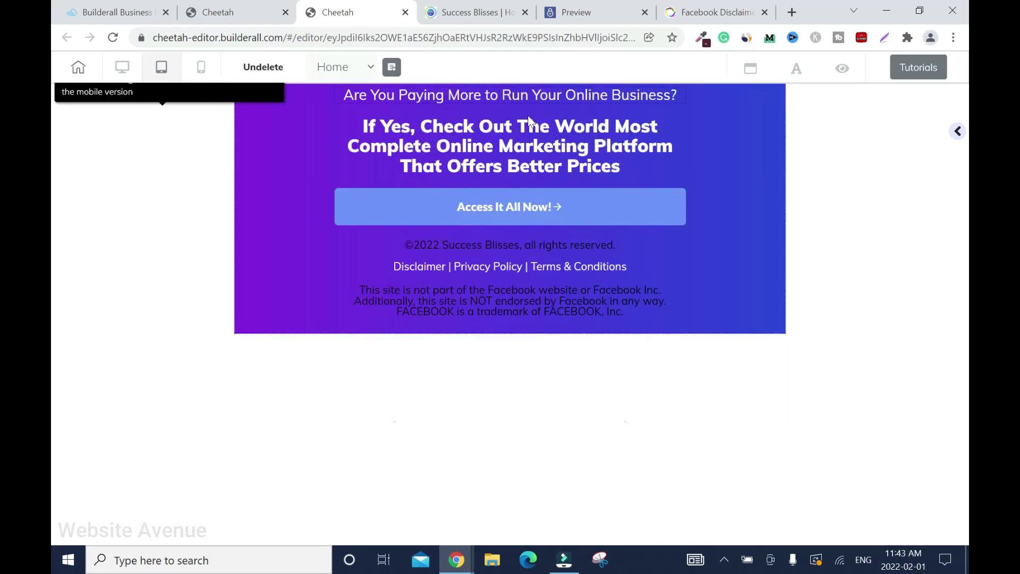
Return to the desktop layout, save the page and republish the site from its pages dashboard.
click(119, 67)
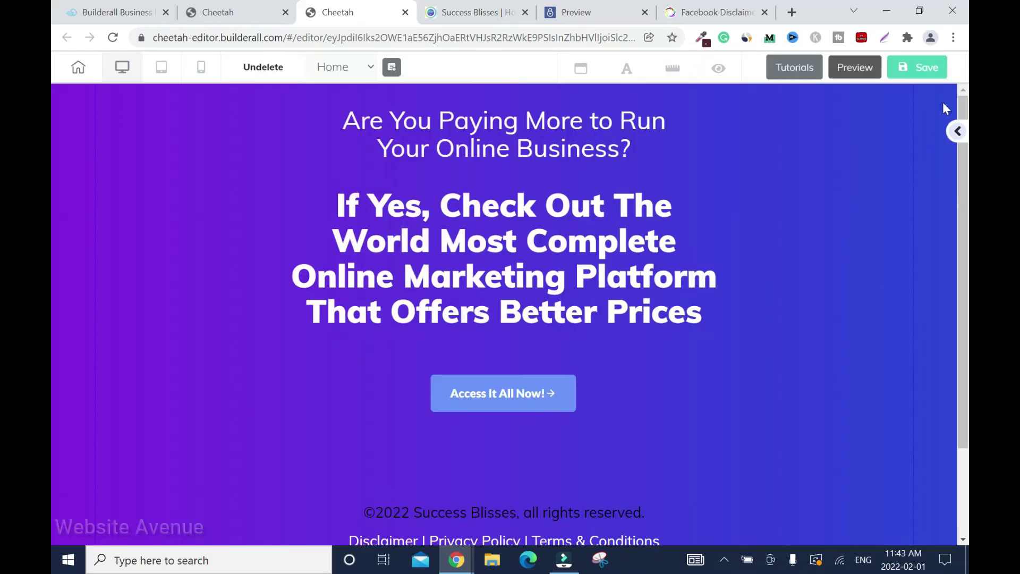
click(924, 67)
click(216, 11)
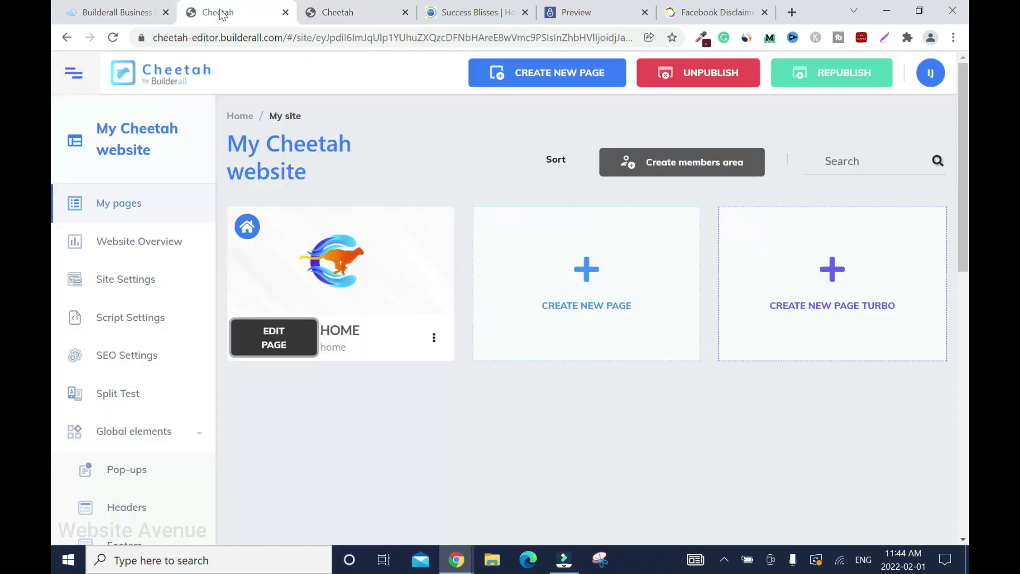
click(845, 72)
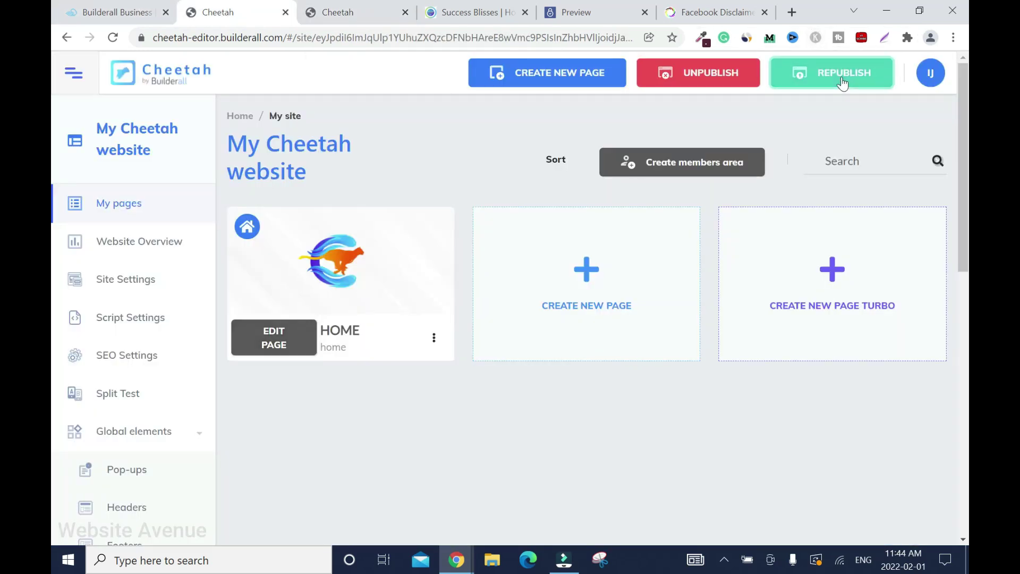
Review the landing page's mobile layout in the editor and return to the desktop layout.
click(344, 13)
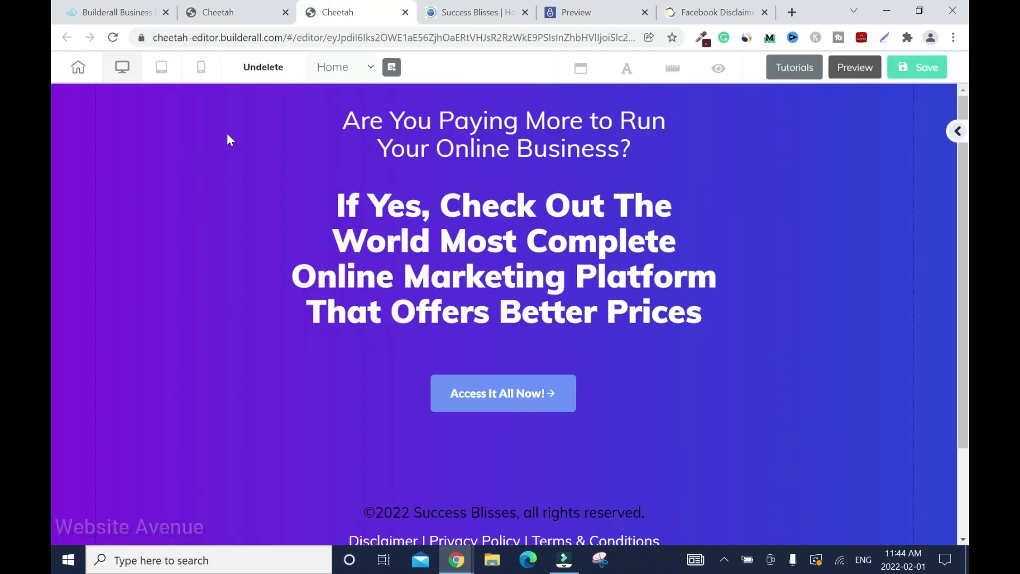
click(203, 67)
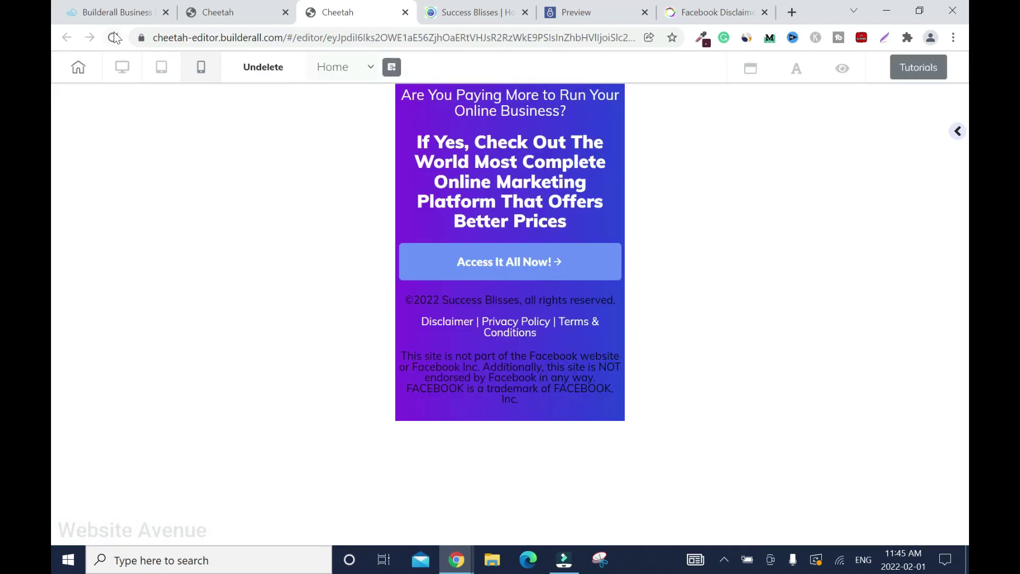
click(125, 66)
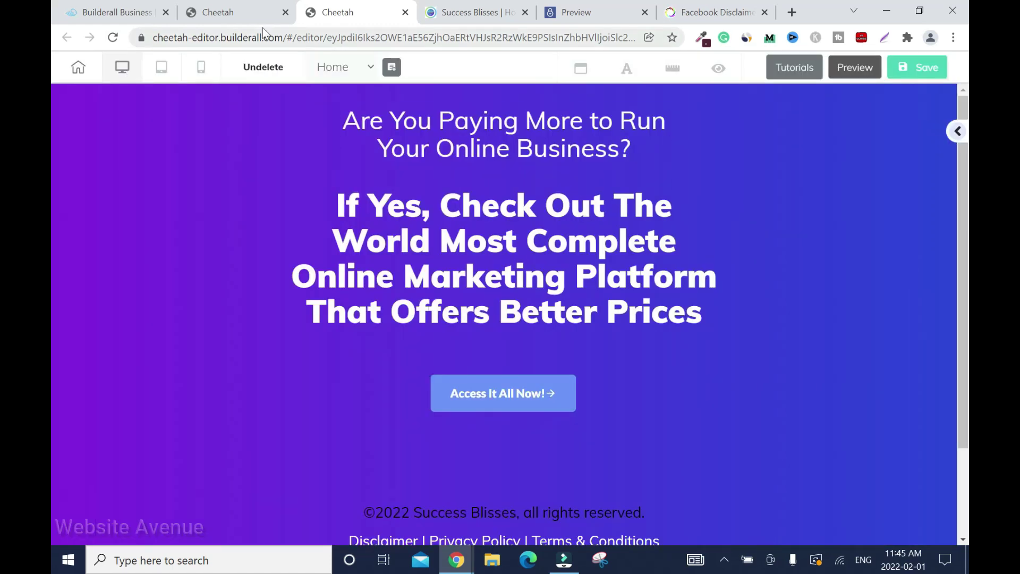
Return to the site's pages dashboard and open the domain connection settings of the Cheetah website.
click(234, 17)
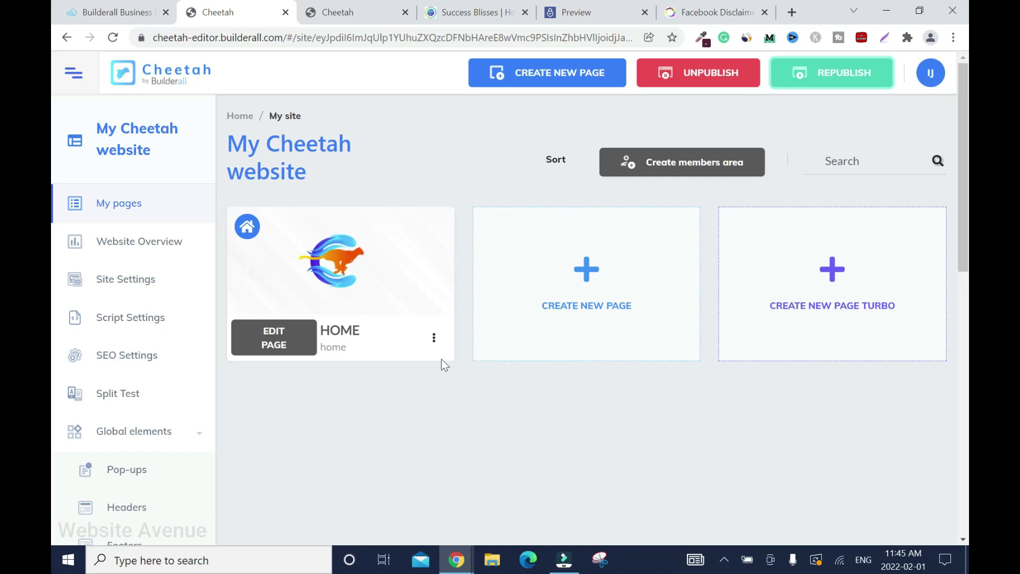
scroll(53, 212, down, 10)
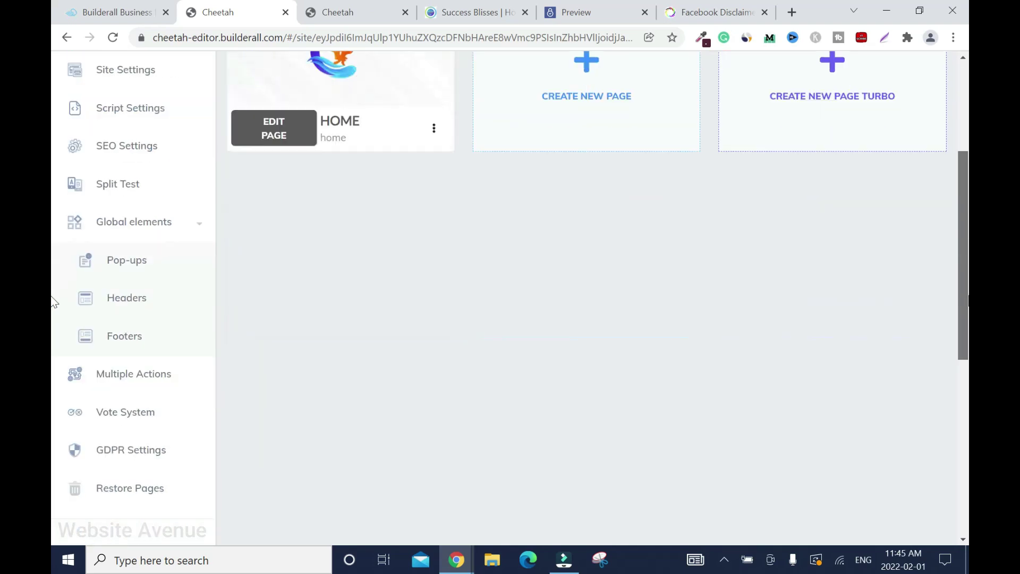
scroll(53, 449, down, 2)
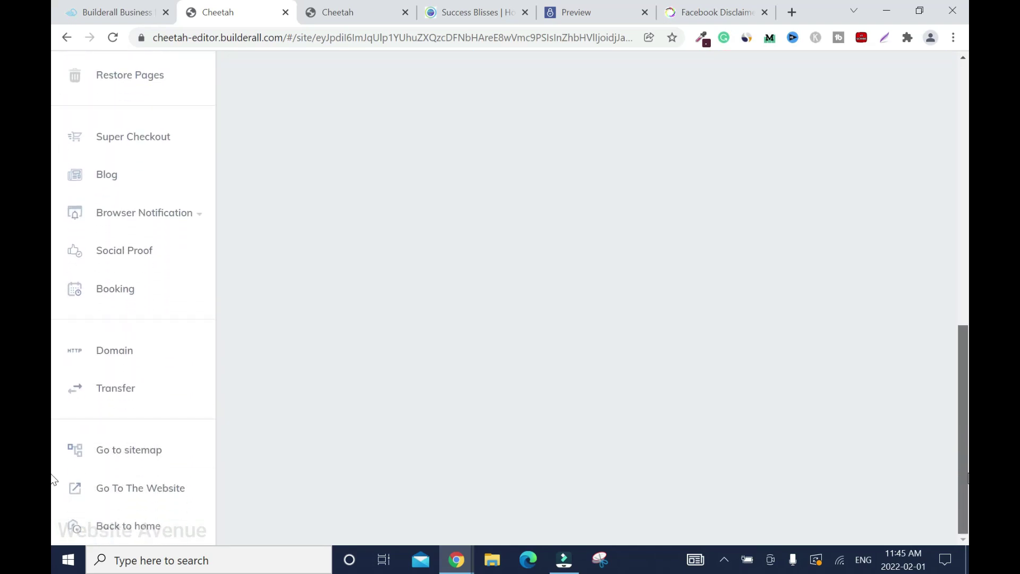
click(128, 353)
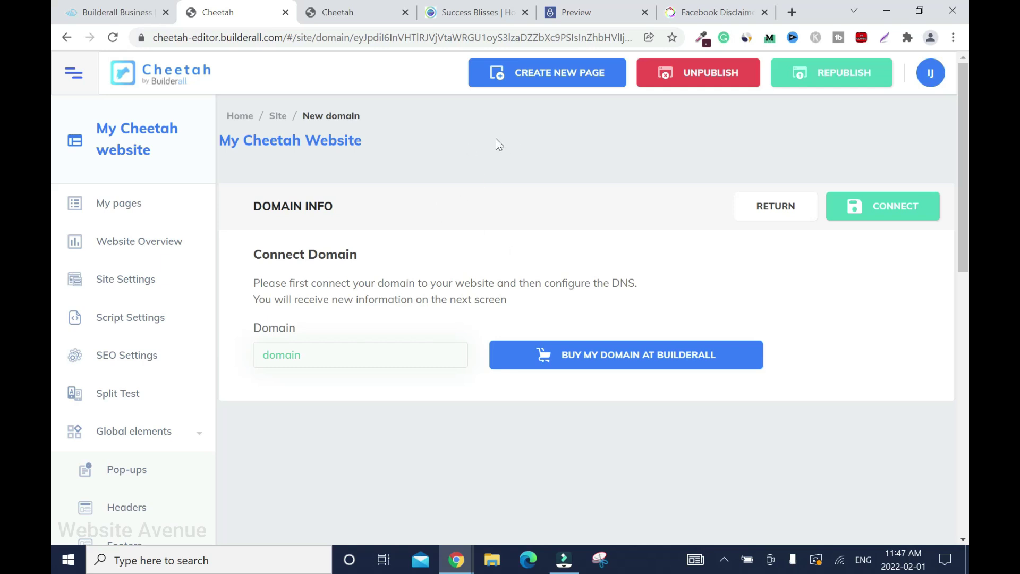
Copy the successblisses.com address from the open Success Blisses site and paste it as the domain to connect.
click(463, 12)
drag(153, 38, 236, 37)
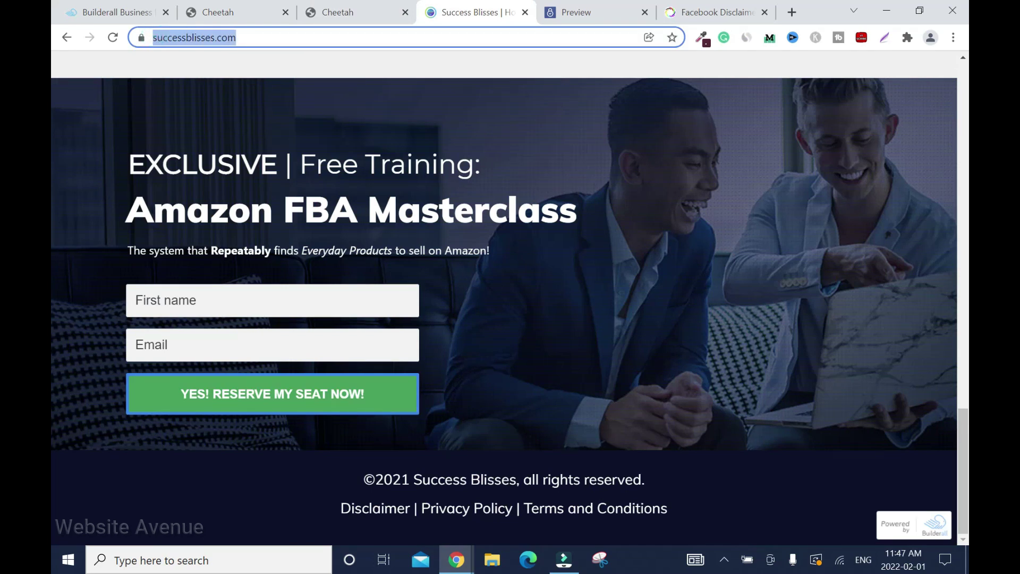
right_click(246, 37)
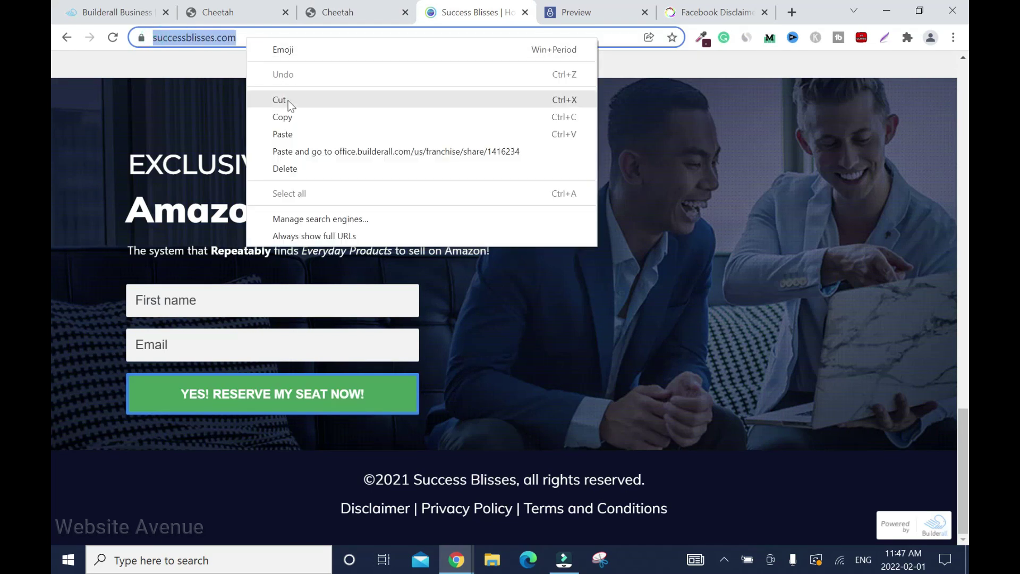
click(282, 117)
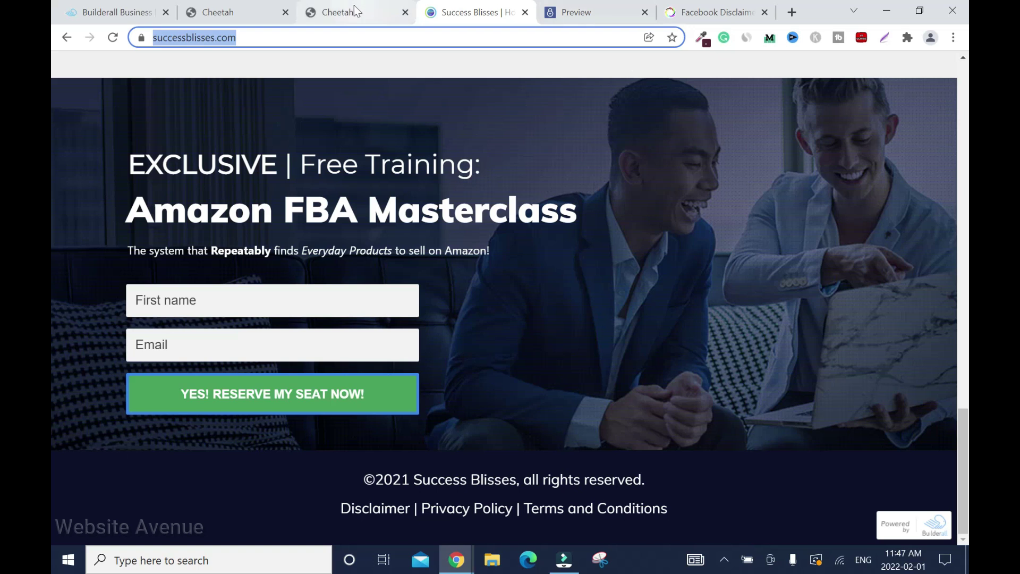
click(228, 13)
click(342, 355)
right_click(344, 356)
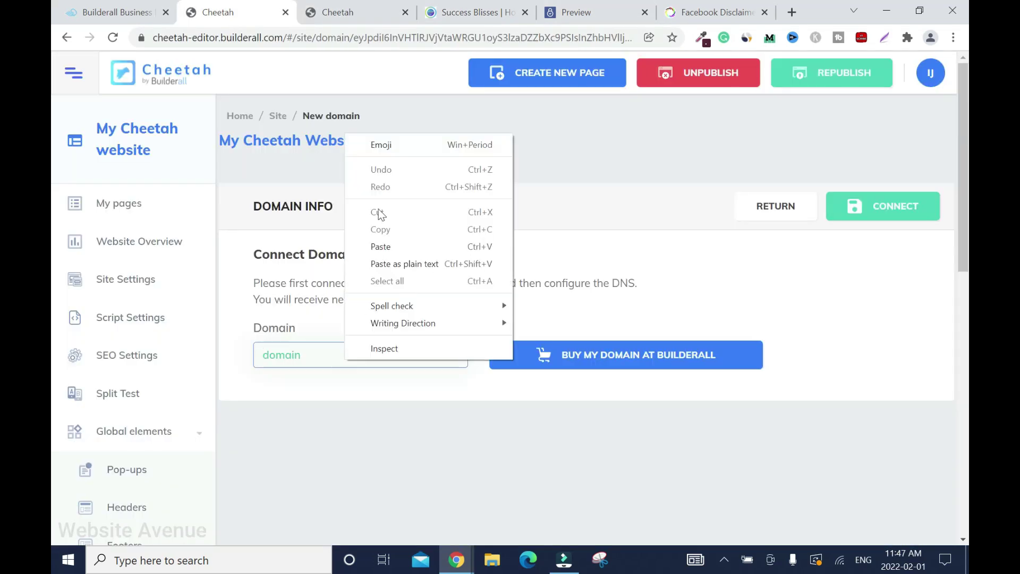
click(401, 245)
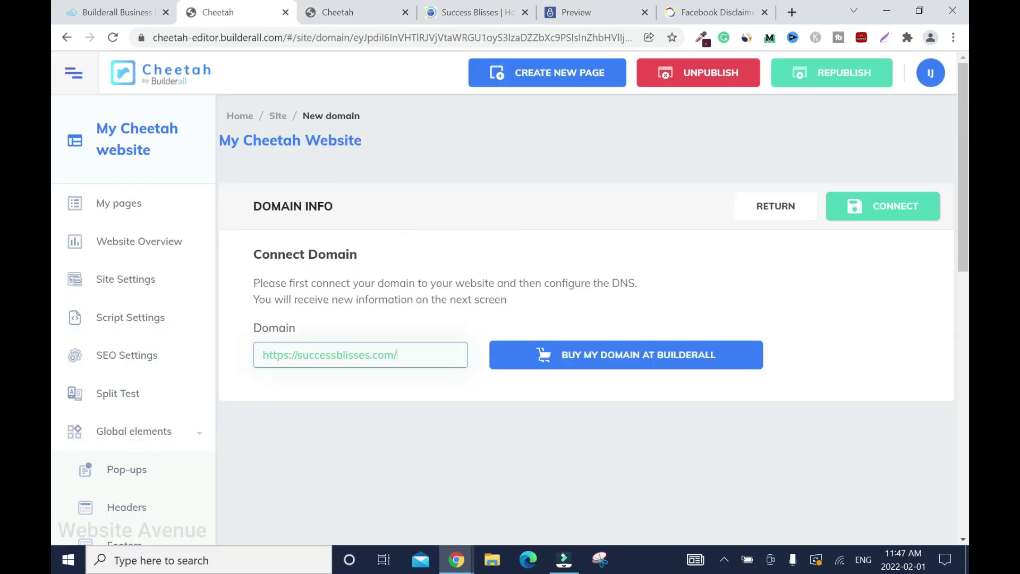
click(296, 355)
key(BackSpace)
key(BackSpace)
key(BackSpace)
key(BackSpace)
key(BackSpace)
key(BackSpace)
key(BackSpace)
key(BackSpace)
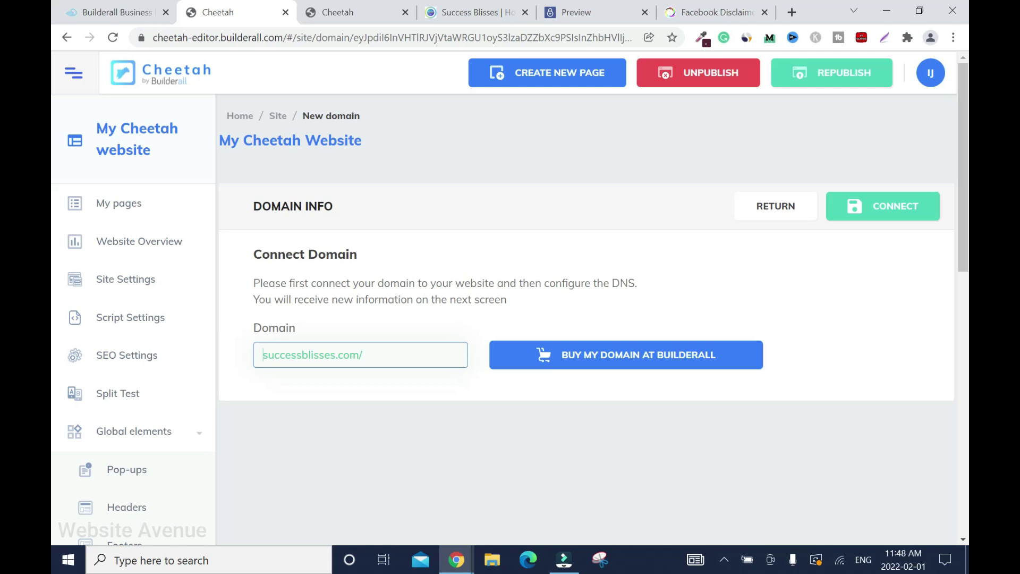
text(bestfunne)
text(lbuilder)
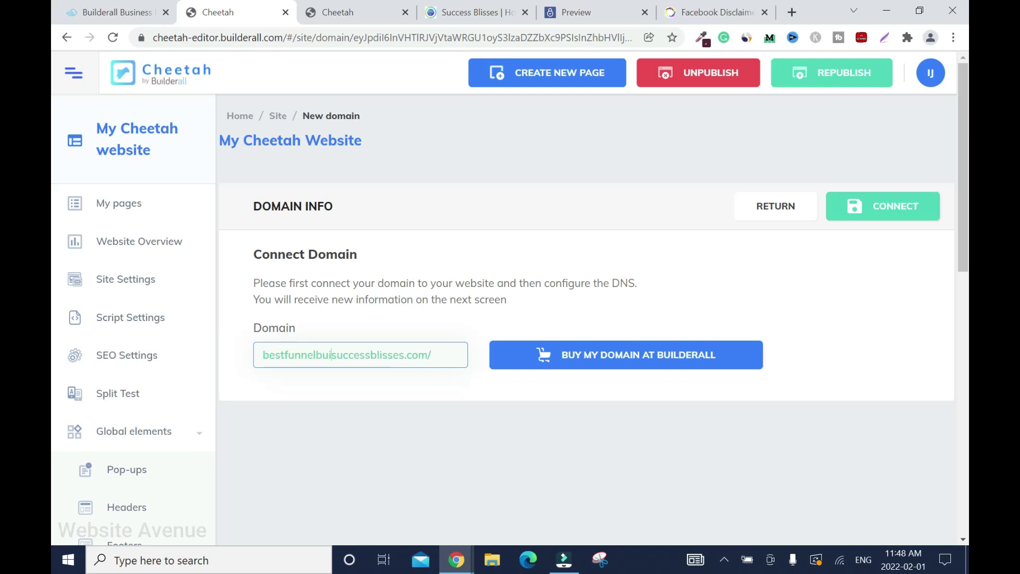
text(.)
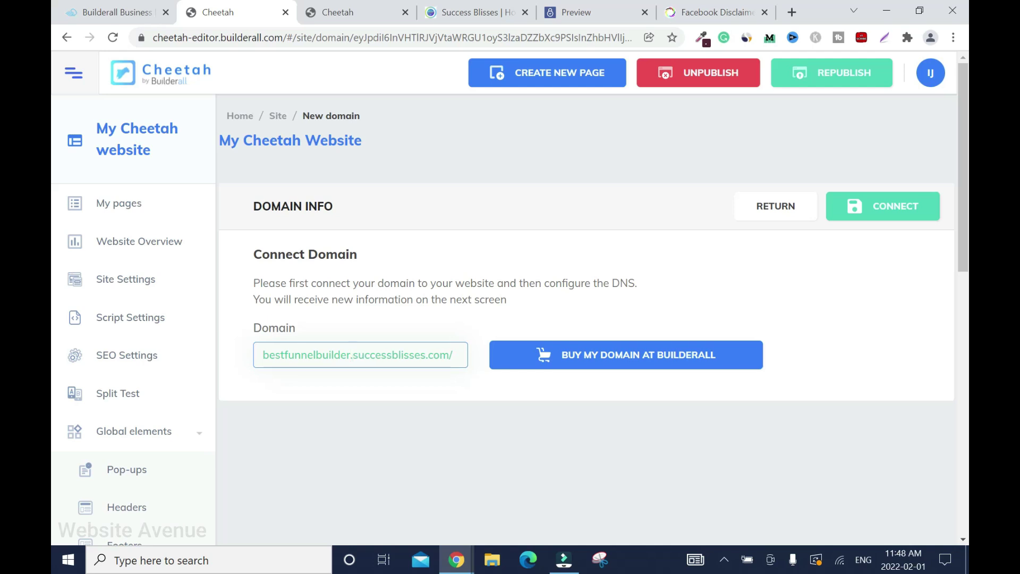
Remove the trailing slash, connect bestfunnelbuilder.successblisses.com to the website and review the name server and IP details.
click(456, 354)
key(BackSpace)
click(871, 209)
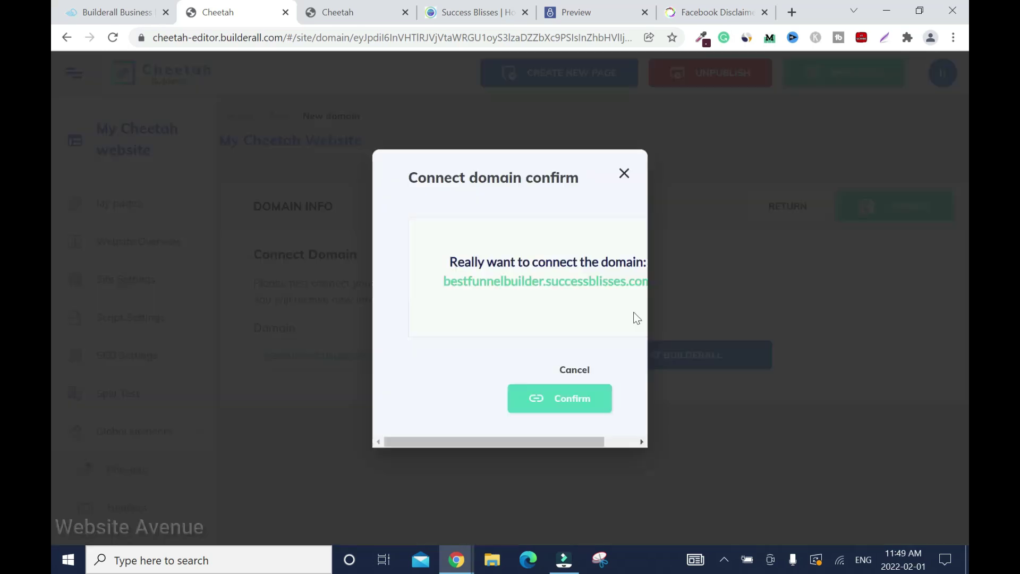
click(568, 399)
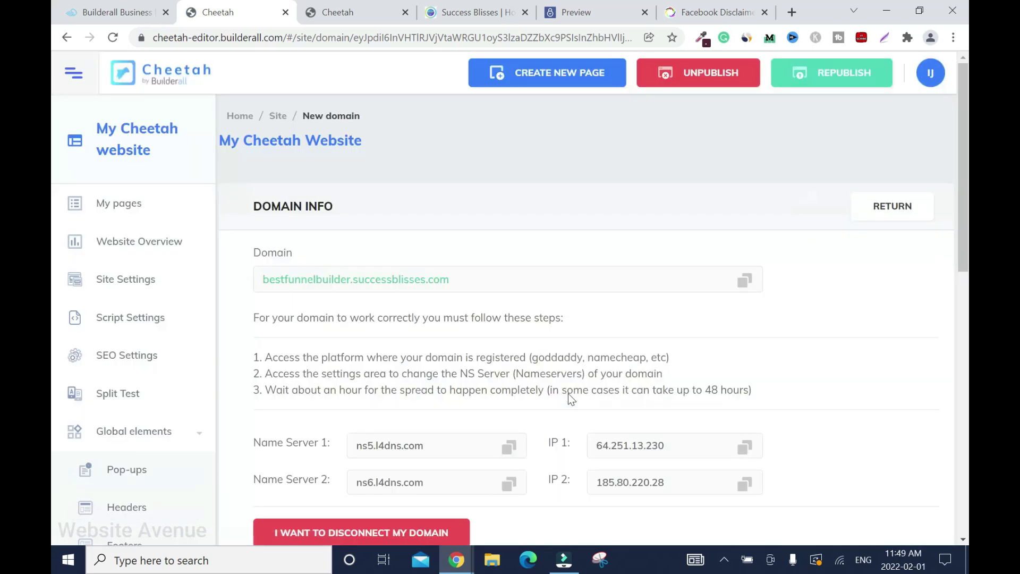
scroll(56, 215, down, 4)
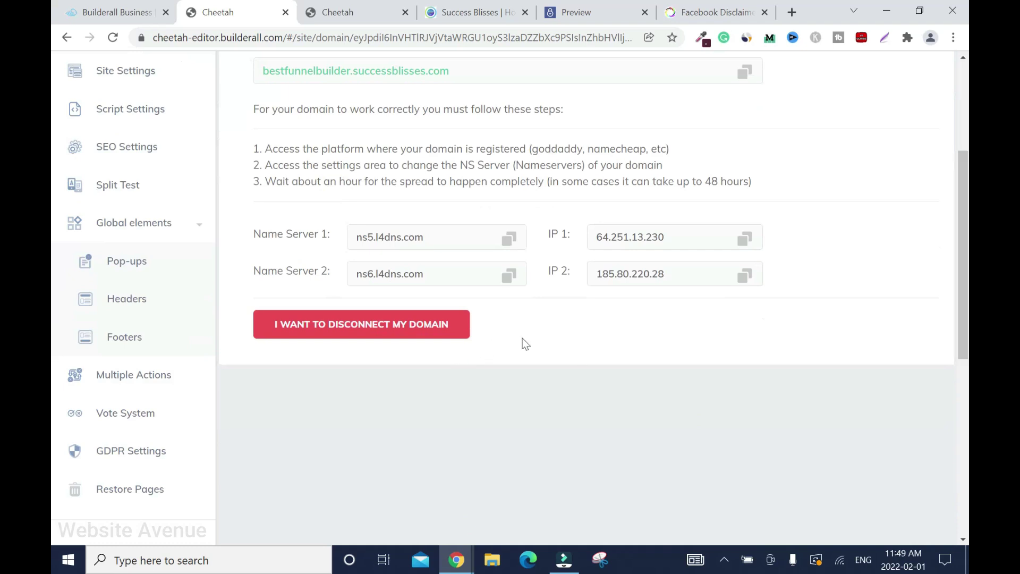
drag(964, 256, 963, 183)
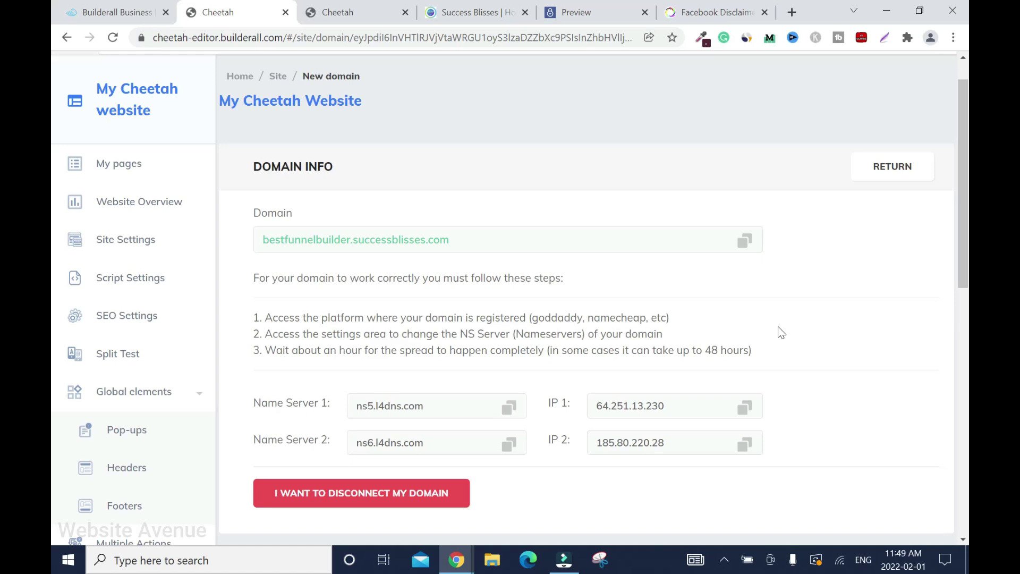
scroll(53, 239, down, 1)
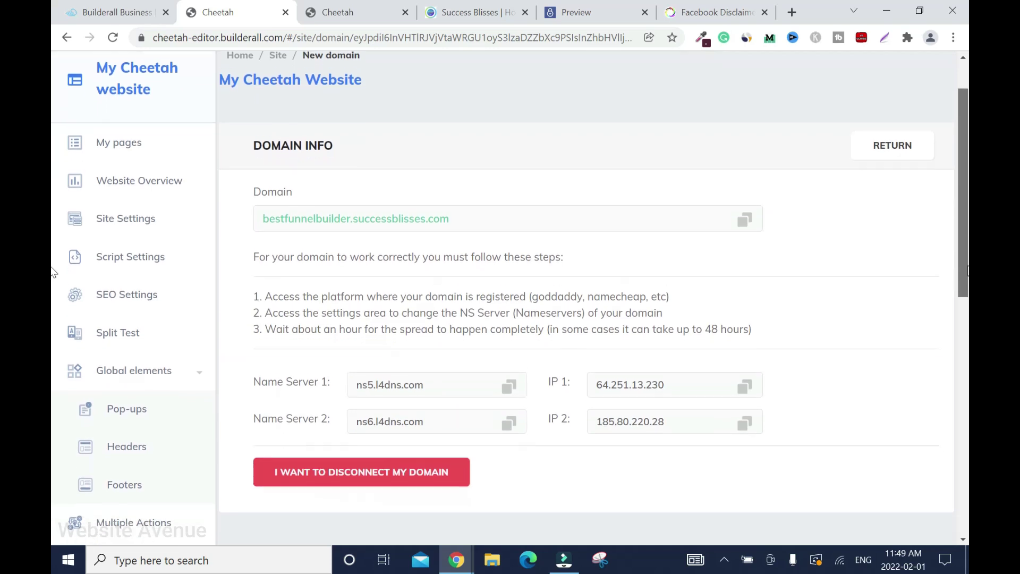
scroll(53, 239, up, 2)
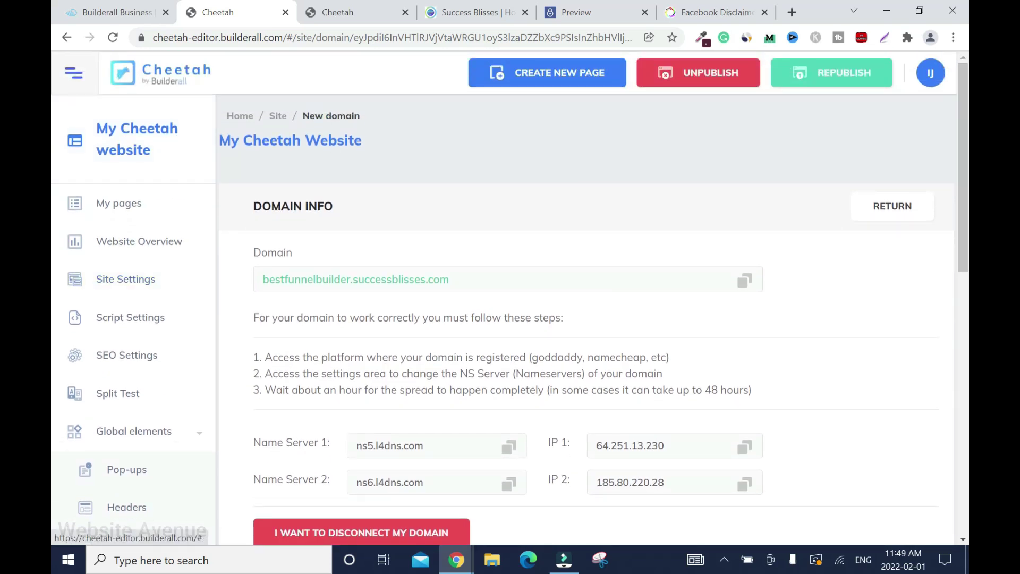
Go to the list of published websites and open the live version of the My Cheetah website.
click(667, 366)
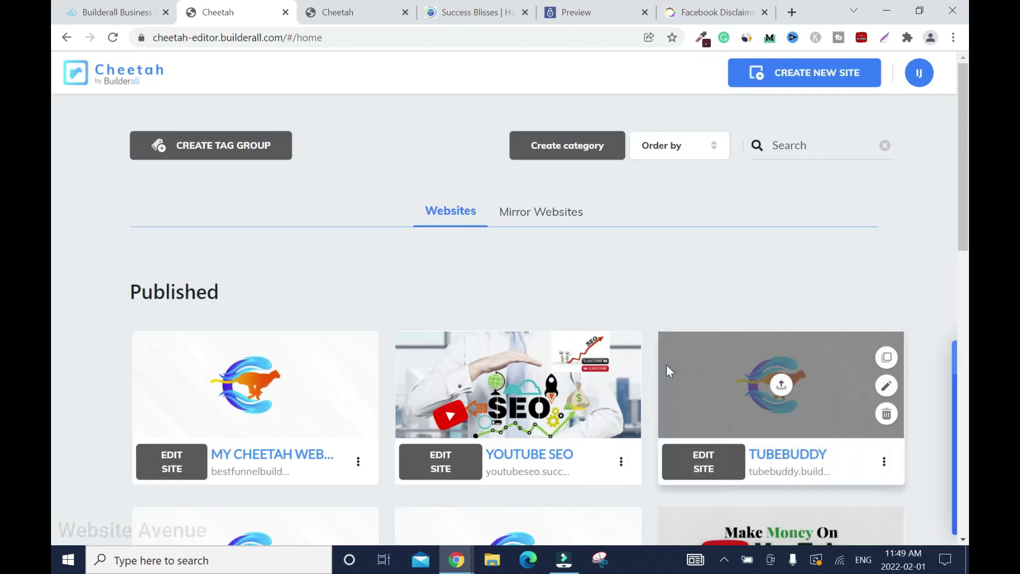
click(357, 462)
click(332, 209)
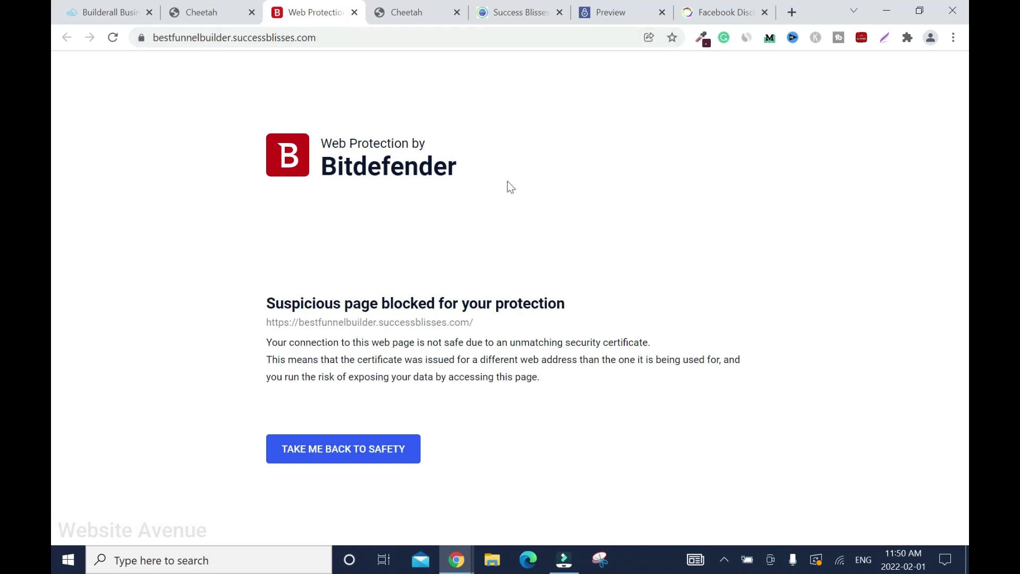
click(415, 16)
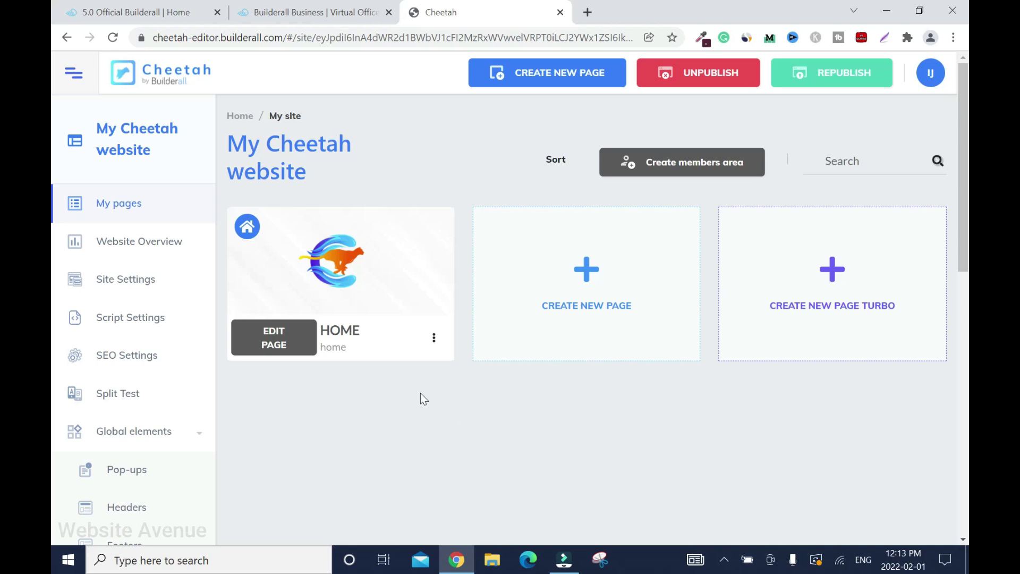
Open the live Home page of the My Cheetah website and review it from the headlines to the Facebook disclaimer.
click(435, 340)
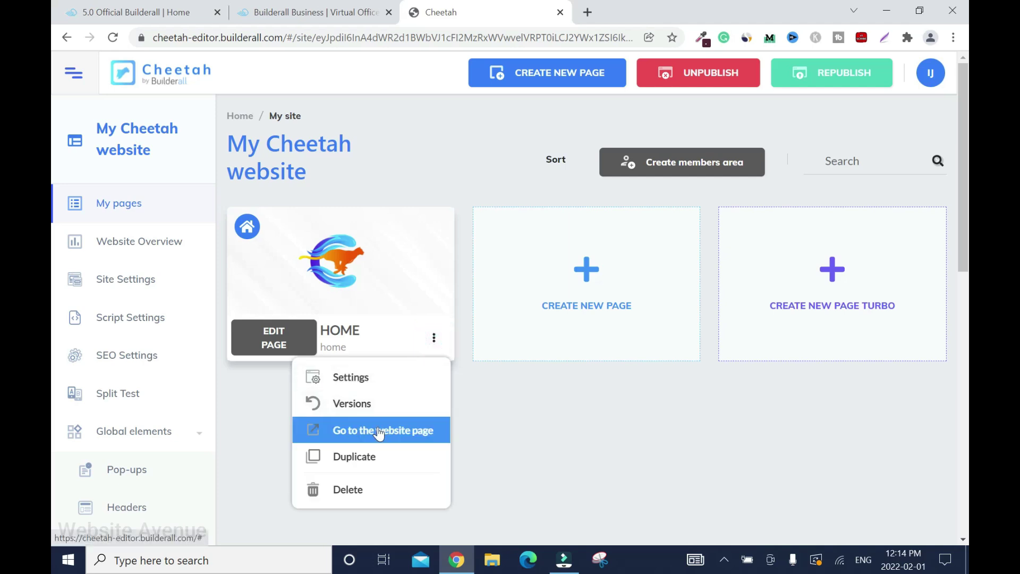
click(379, 432)
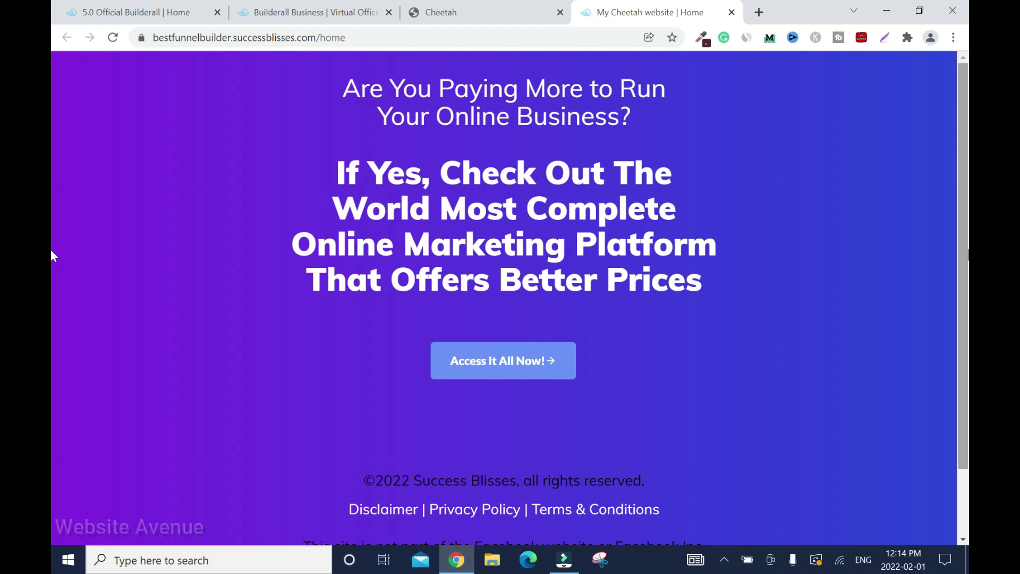
scroll(52, 351, down, 2)
scroll(52, 318, up, 2)
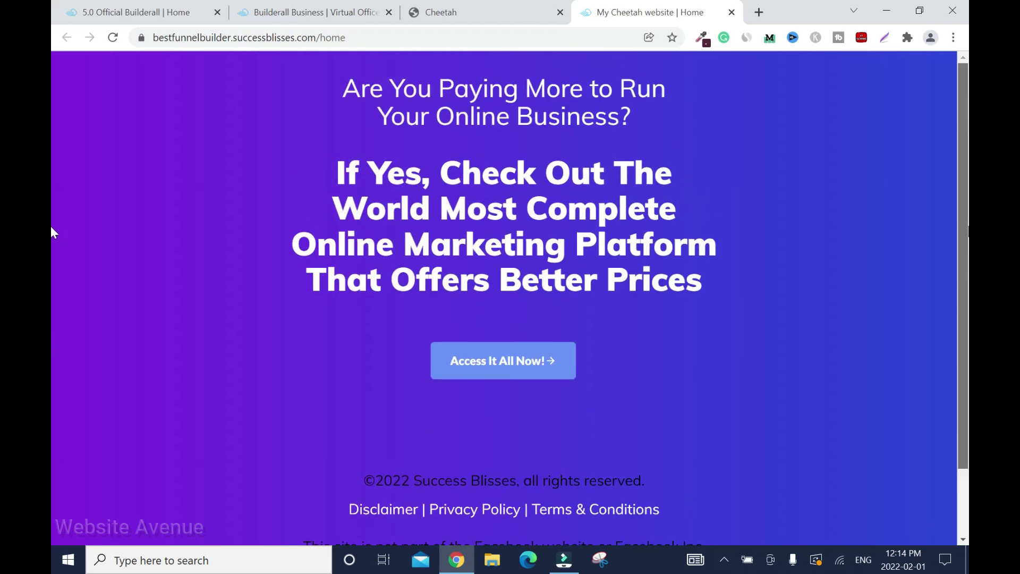
scroll(51, 239, down, 1)
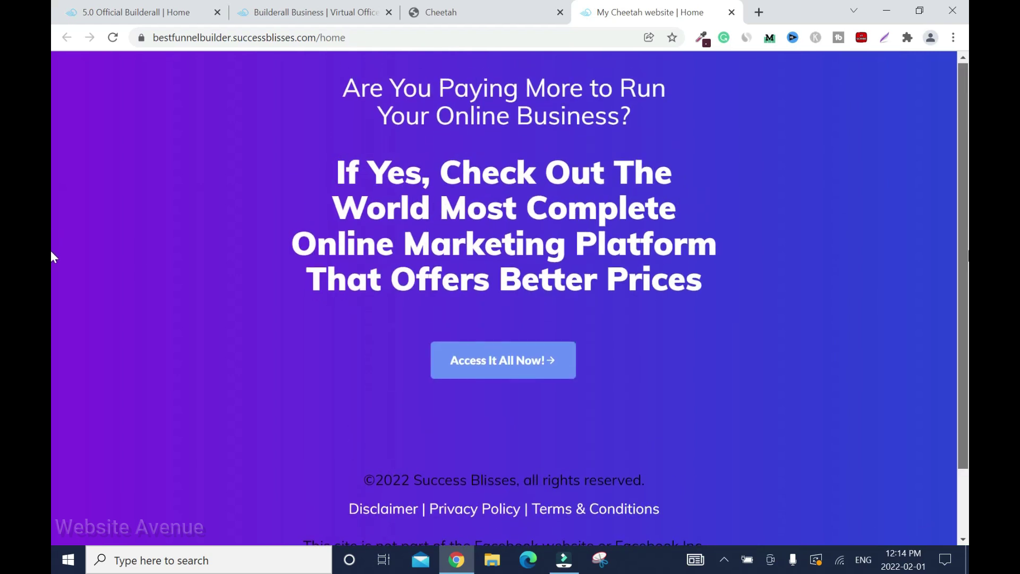
scroll(51, 287, down, 2)
scroll(51, 175, up, 2)
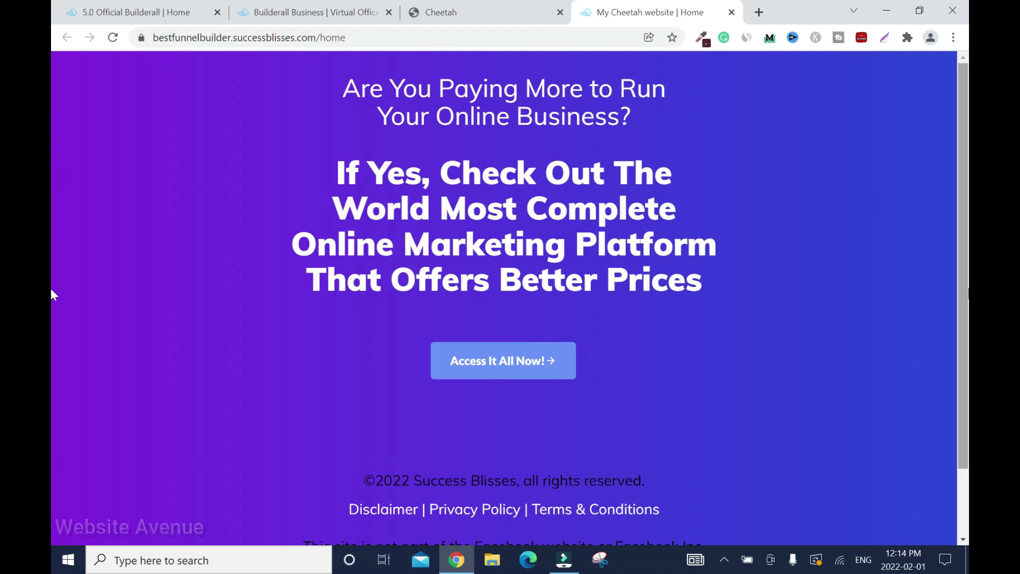
key(shift+F10)
key(Escape)
scroll(50, 473, down, 2)
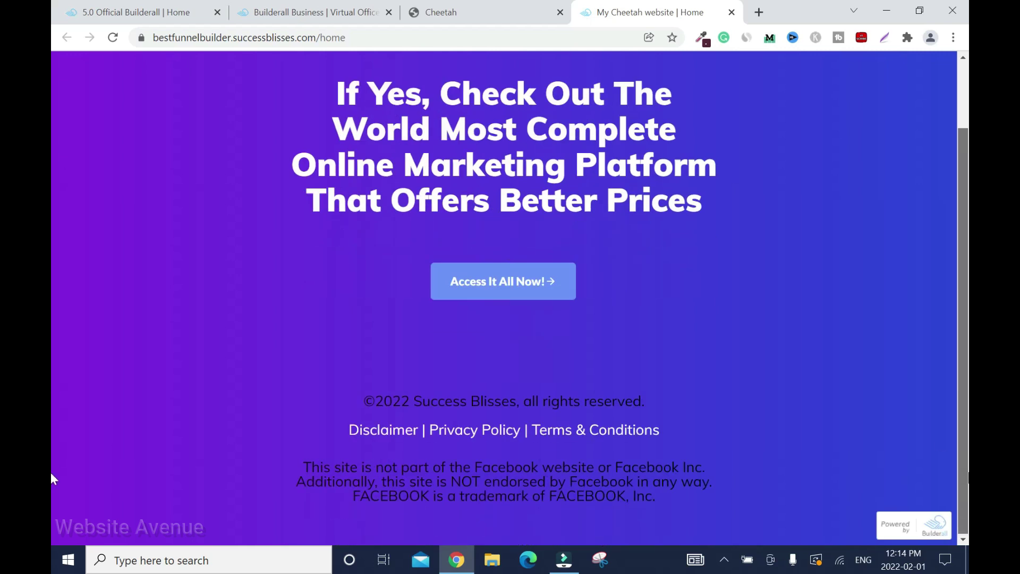
Test the "Access It All Now!" button on the live page and look through the Builderall offer page it links to.
click(532, 287)
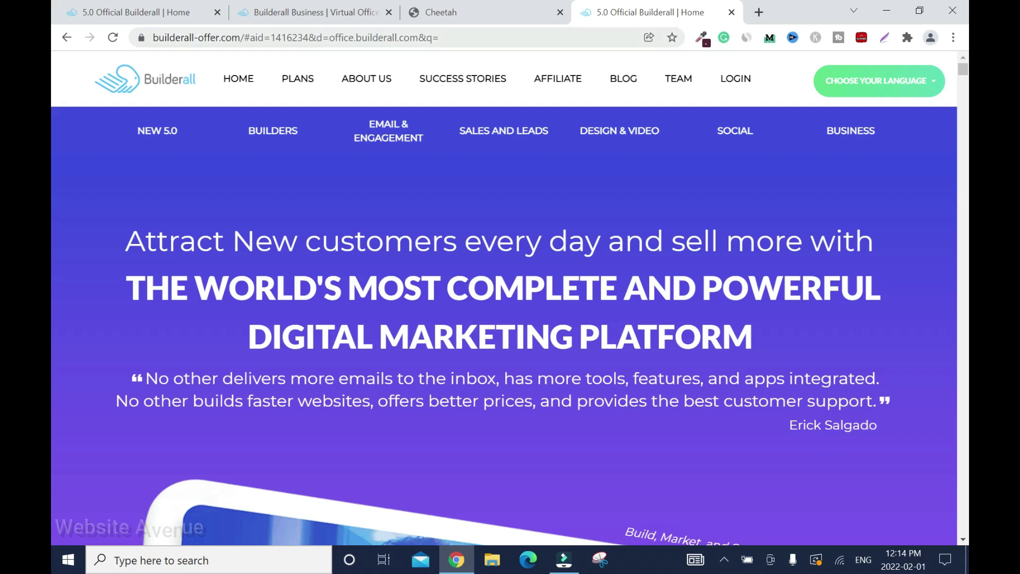
scroll(51, 533, down, 5)
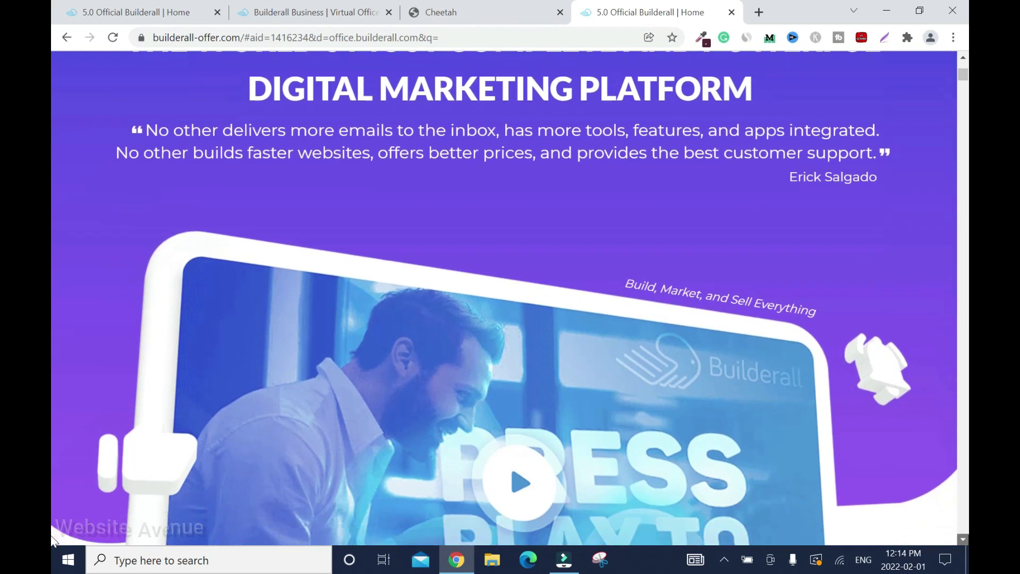
scroll(52, 539, down, 8)
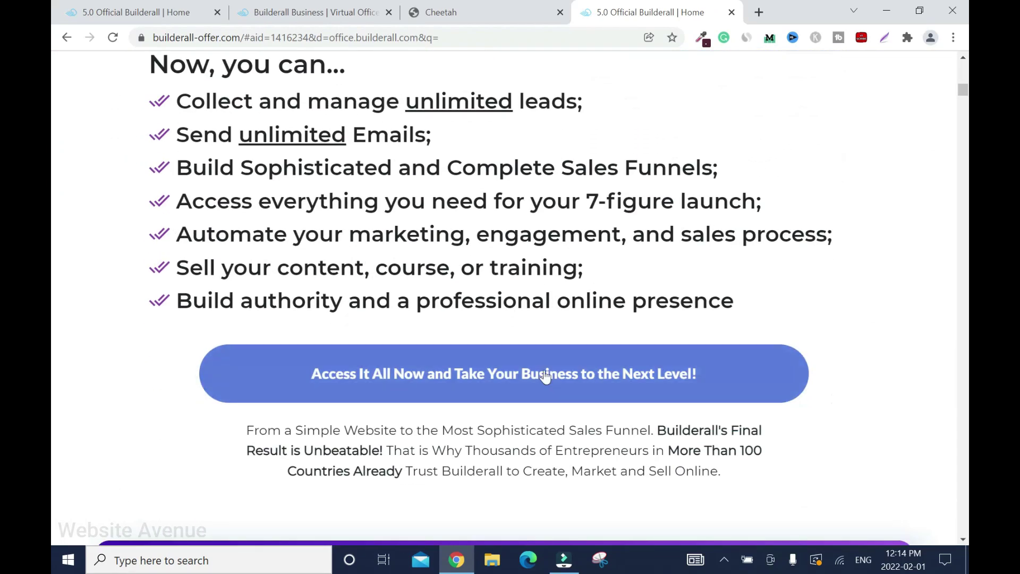
click(506, 369)
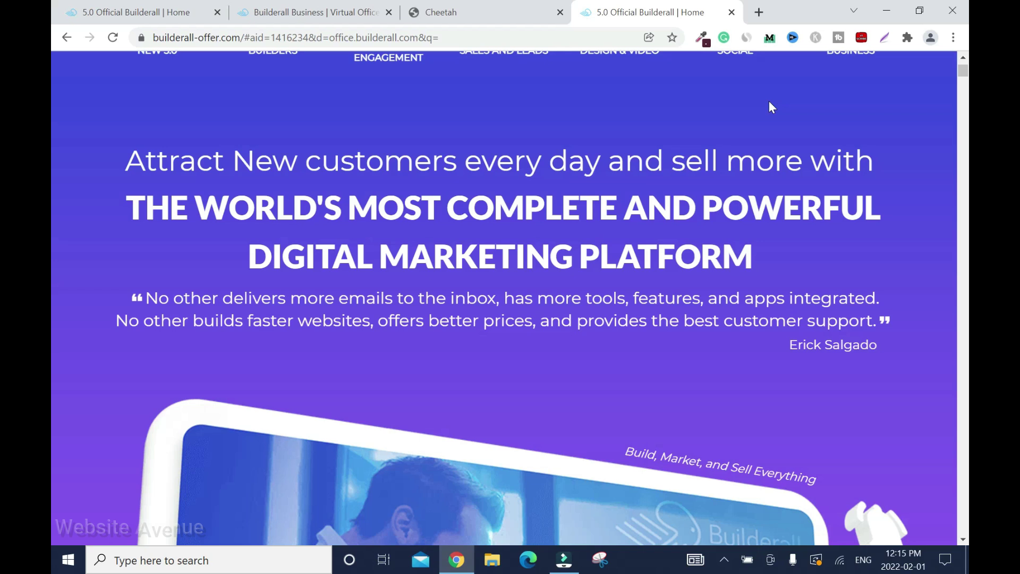
Check the site's pages dashboard, then go back from the Builderall offer page to the live landing page.
click(490, 11)
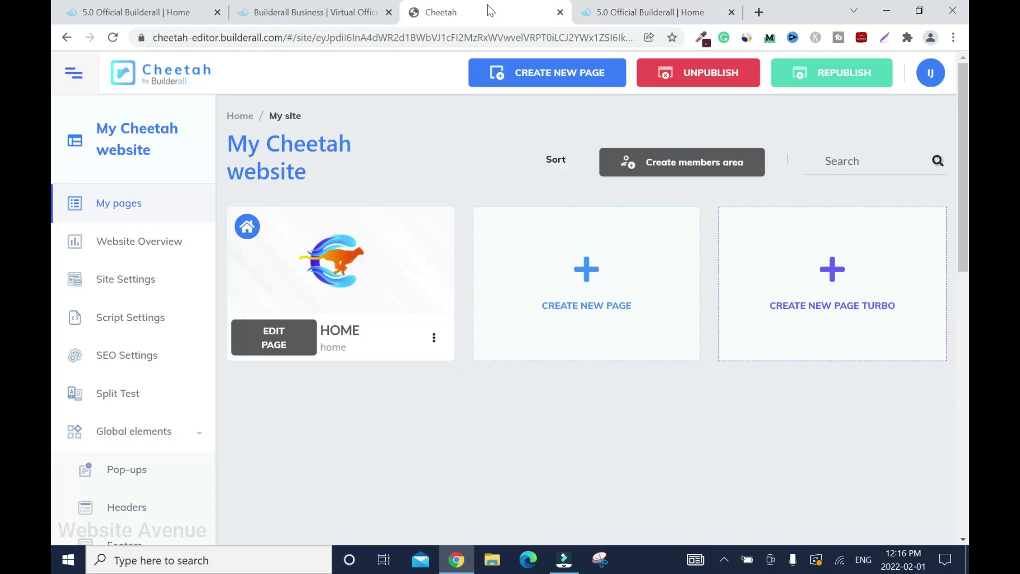
click(638, 11)
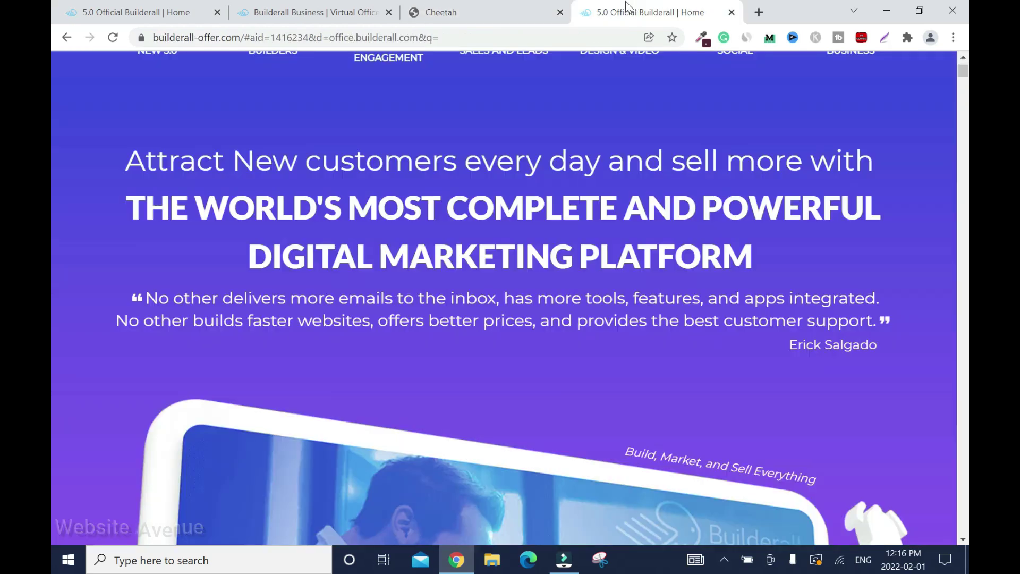
click(74, 34)
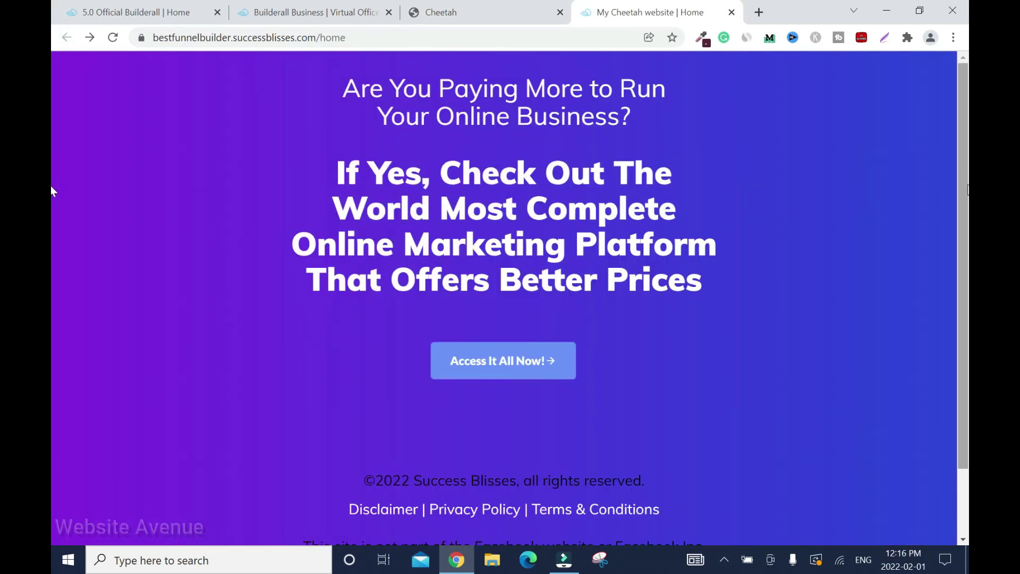